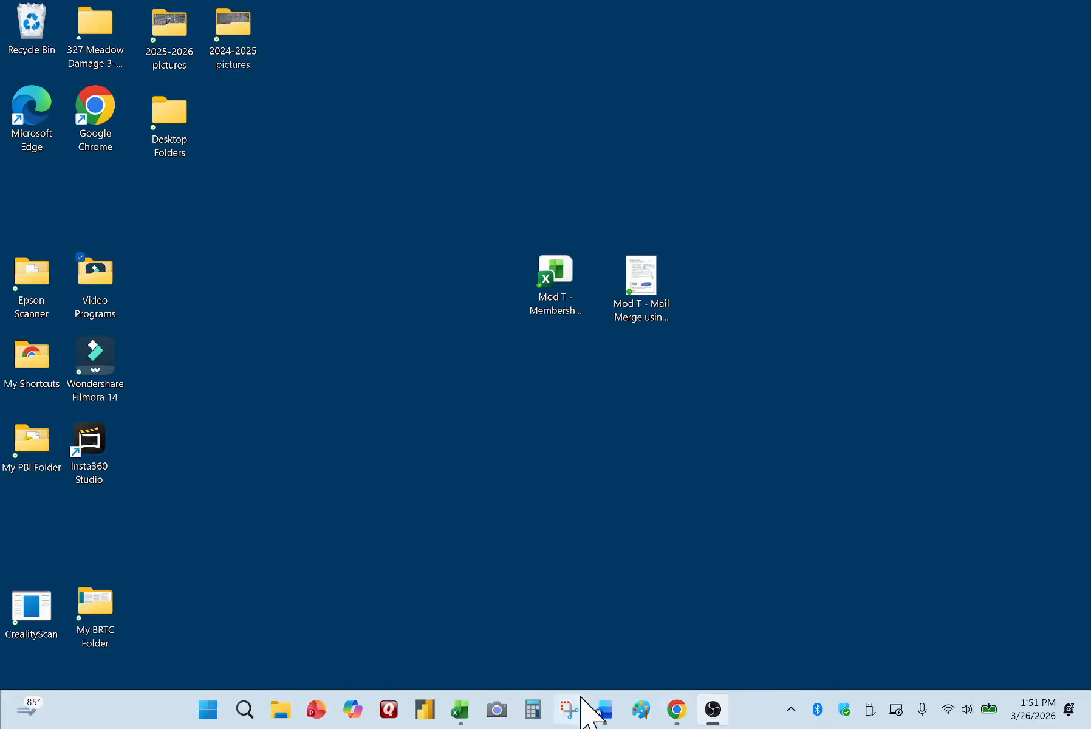
# View the mail merge instructions document in Word, and open the Mod T - Membership Data workbook from the desktop
pyautogui.click(604, 709)
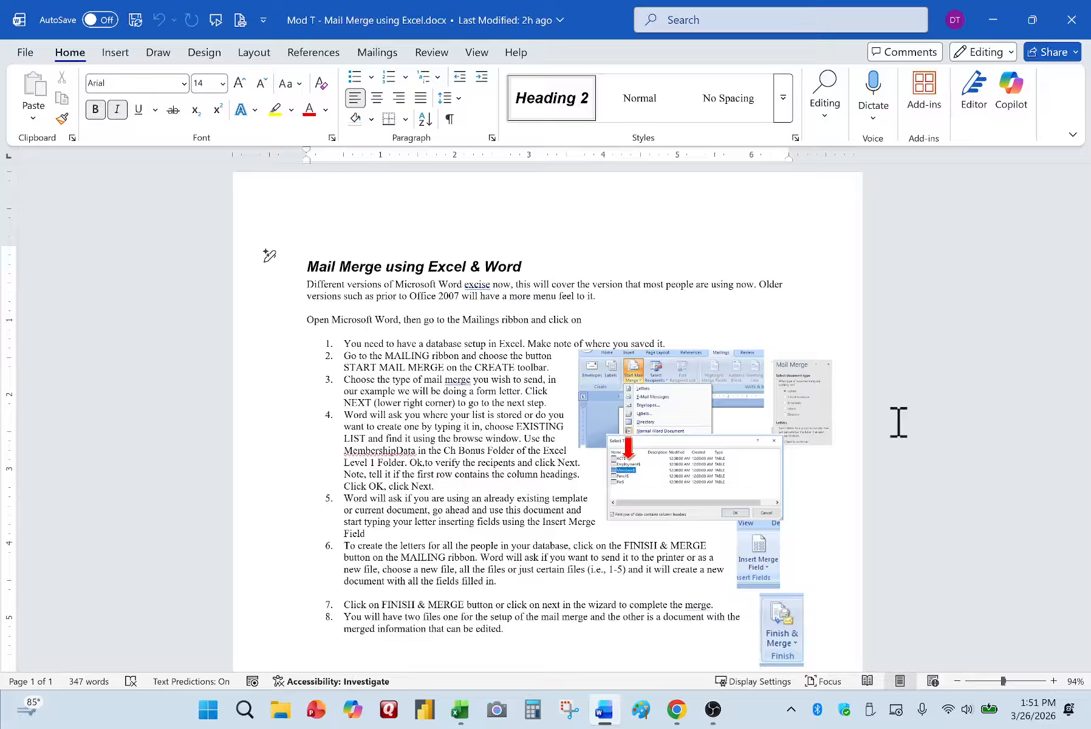
pyautogui.click(992, 20)
pyautogui.click(562, 314)
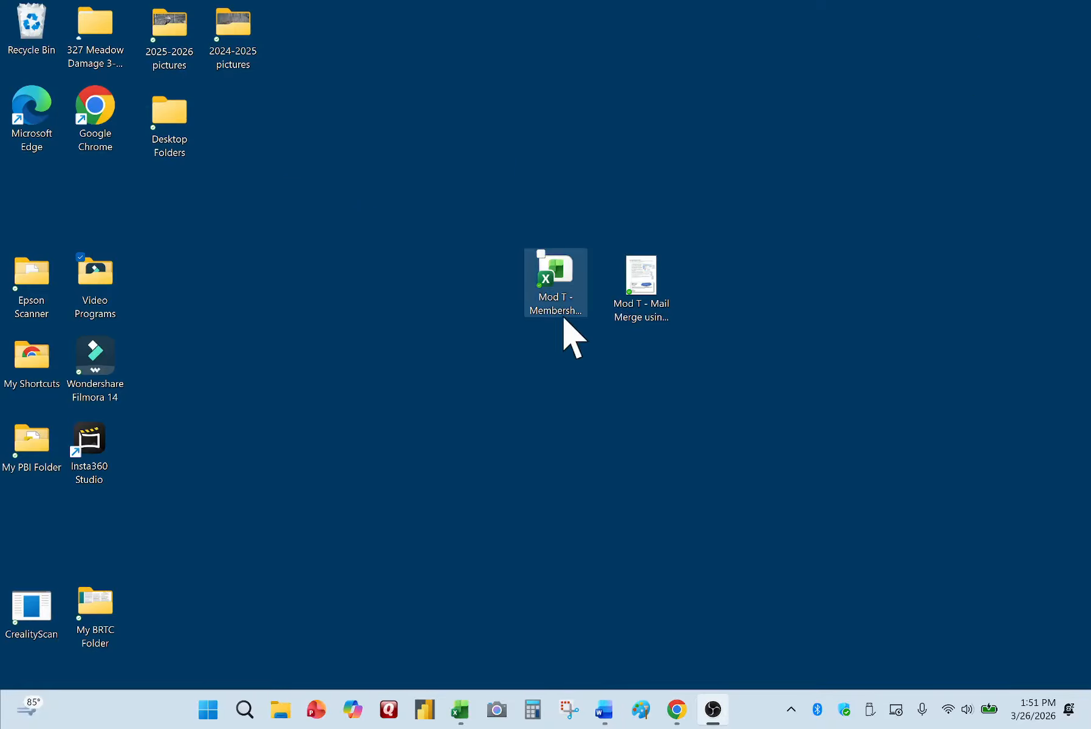
pyautogui.doubleClick(564, 317)
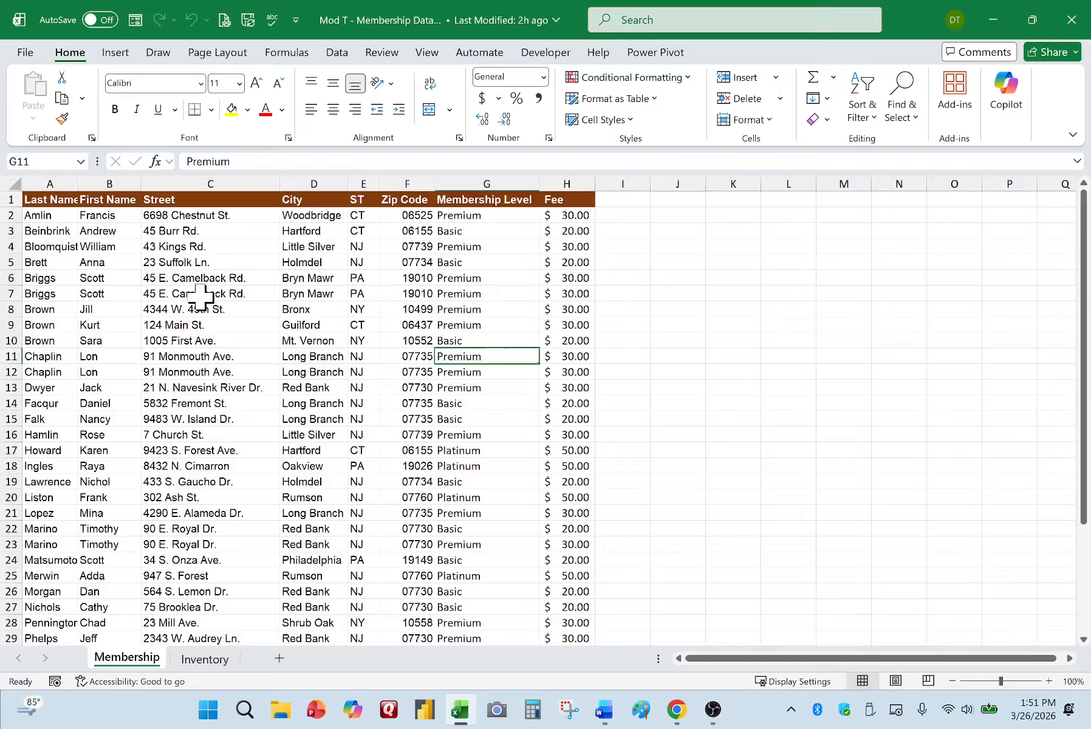
# Examine the columns and records on the Membership sheet, and look at the Inventory sheet's item list
pyautogui.scroll(-1, 203, 297)
pyautogui.scroll(2, 202, 296)
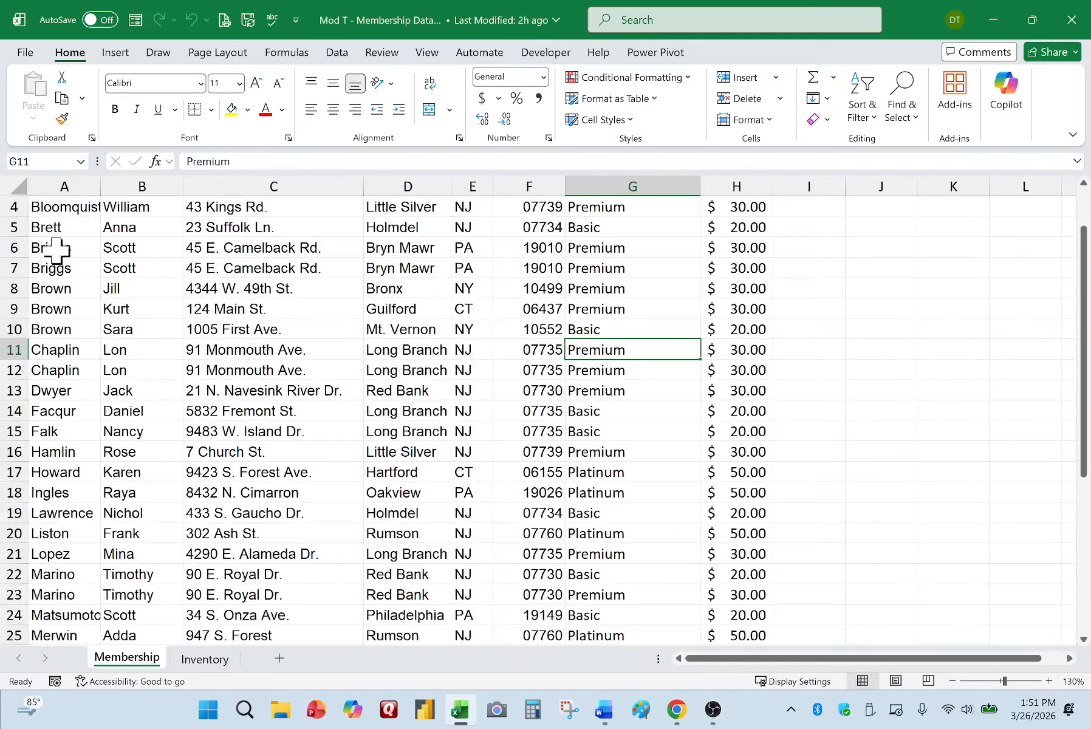
pyautogui.scroll(1, 56, 245)
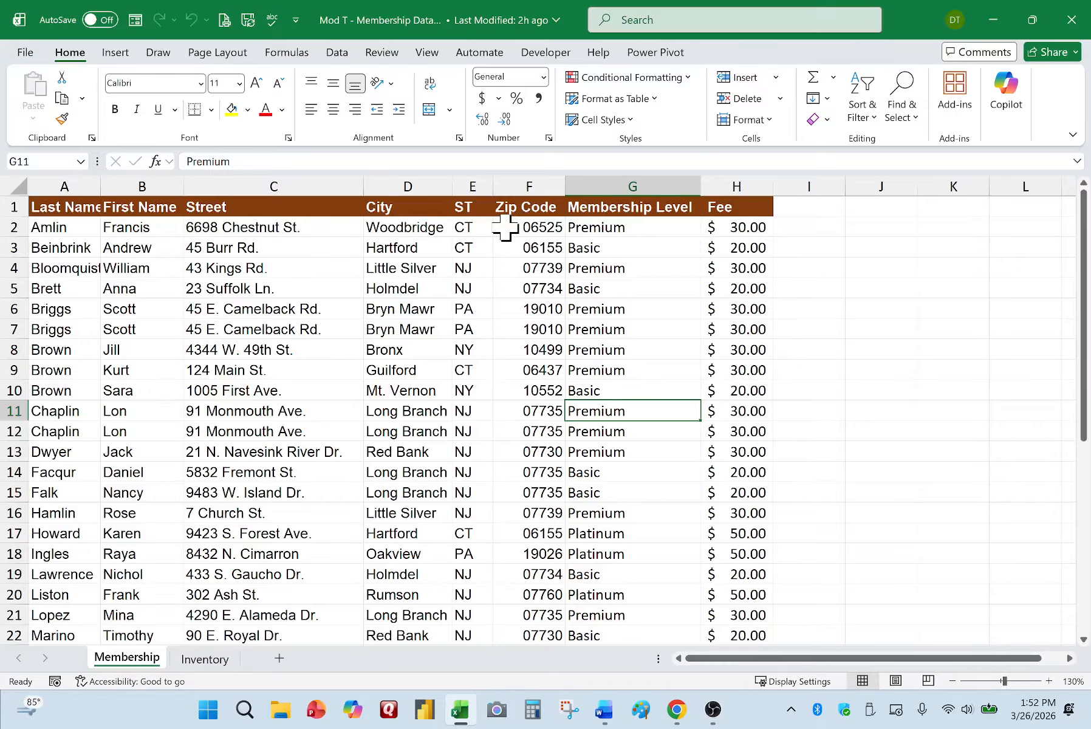
pyautogui.scroll(-7, 653, 219)
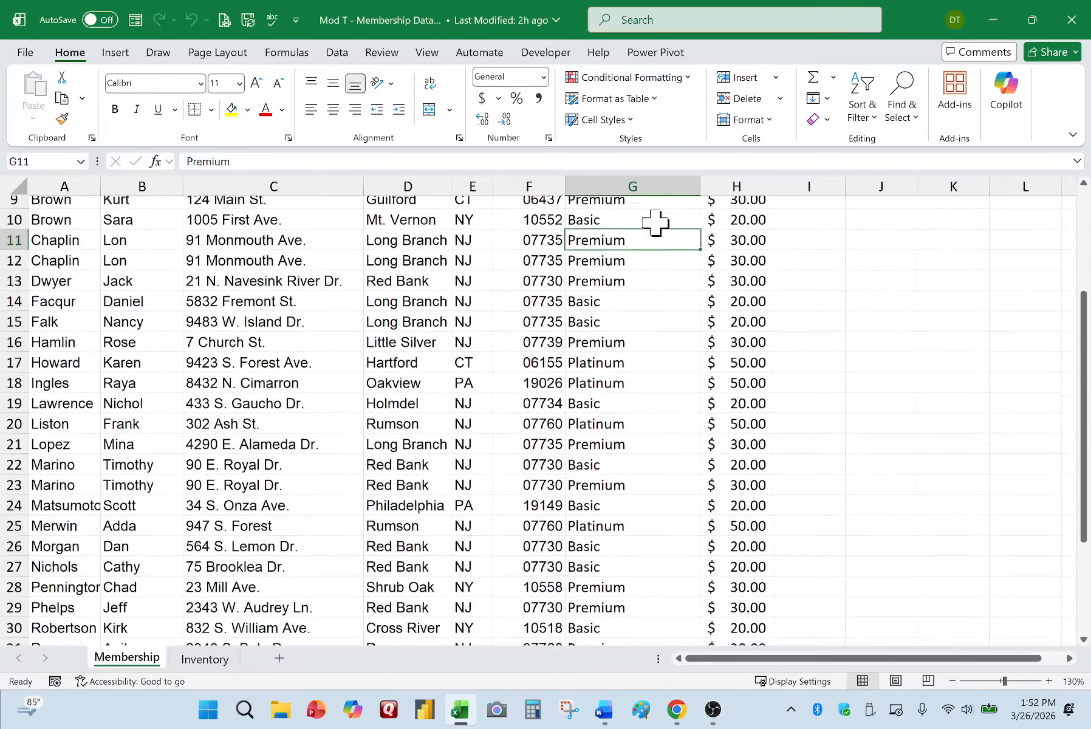
pyautogui.scroll(7, 602, 380)
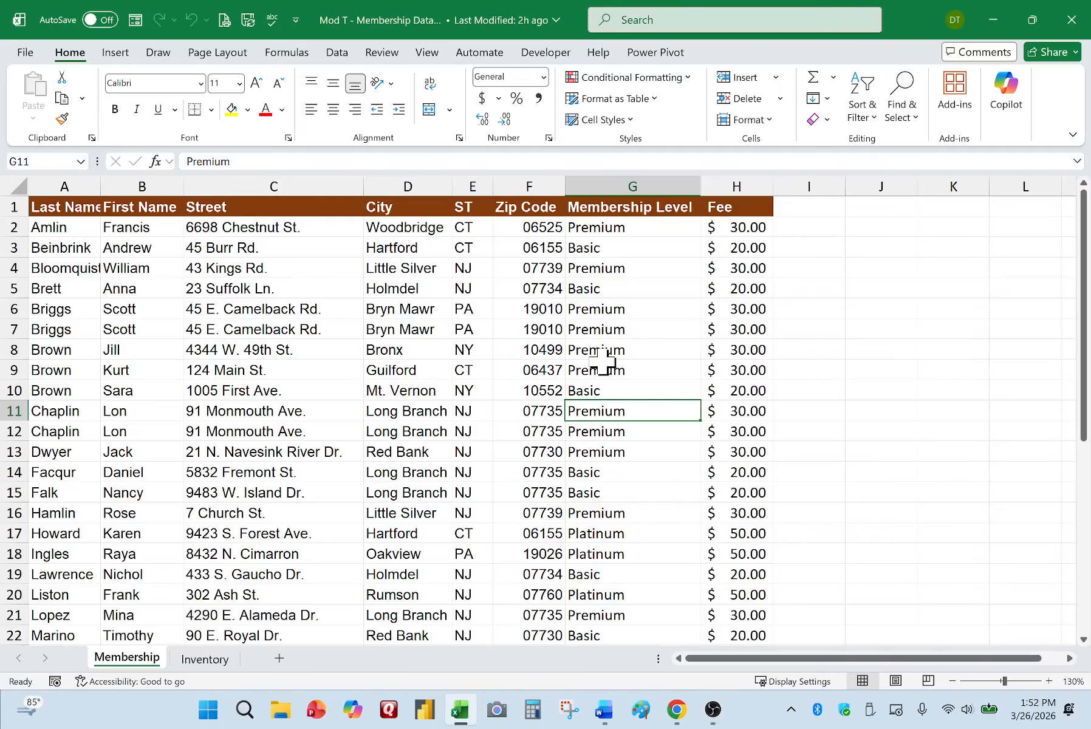
pyautogui.scroll(-2, 602, 360)
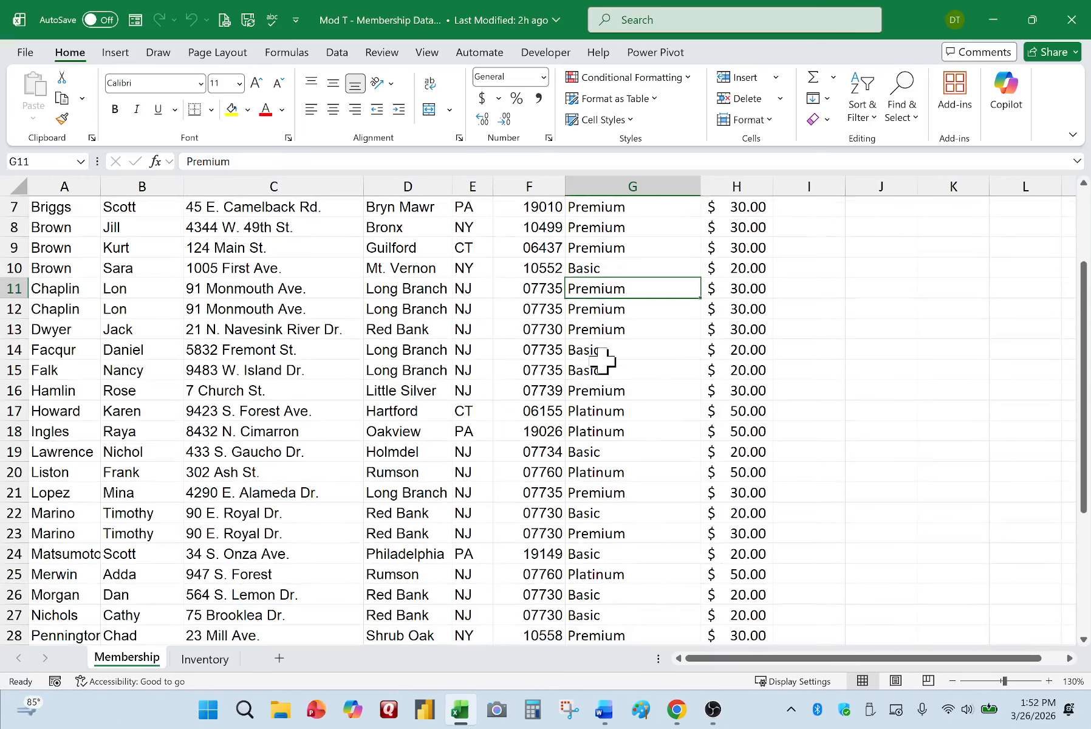
pyautogui.scroll(2, 603, 360)
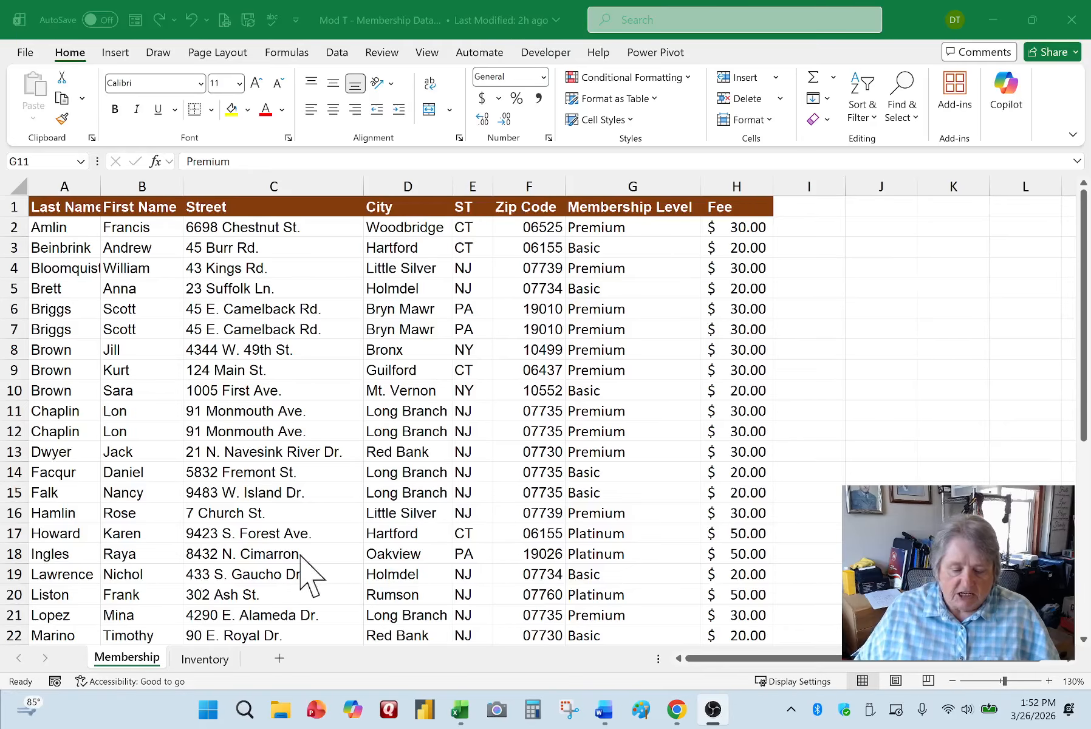
pyautogui.click(213, 663)
pyautogui.click(214, 662)
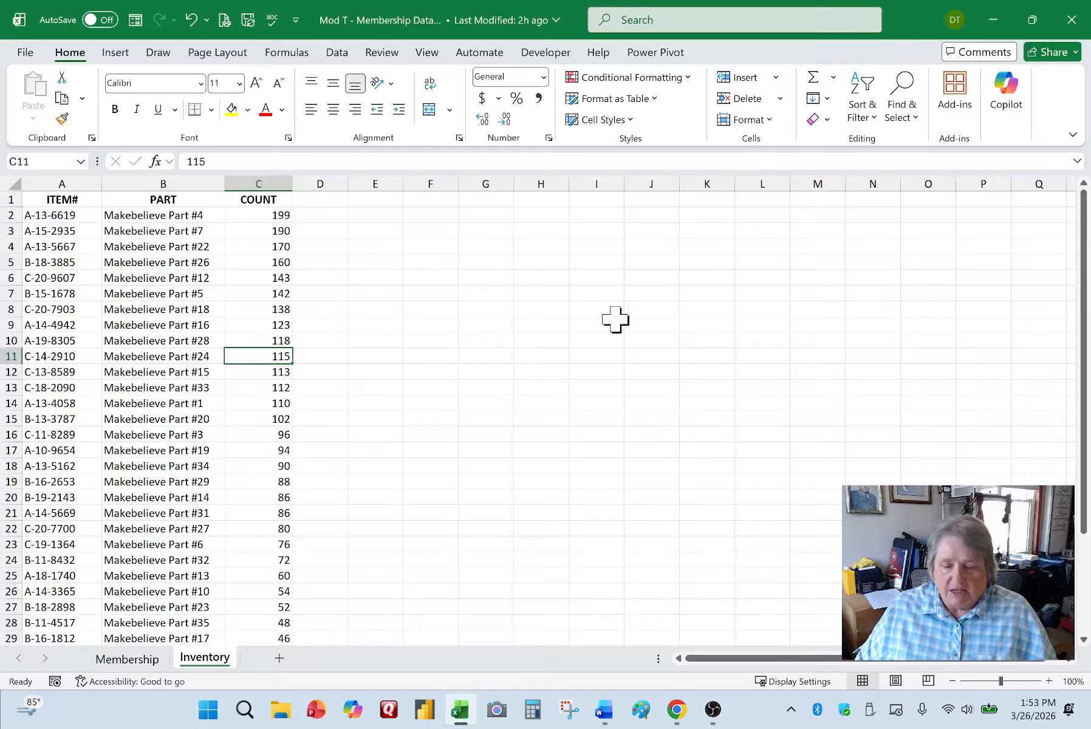
# Close the membership workbook and the mail merge instructions document without saving changes
pyautogui.click(1065, 36)
pyautogui.click(1070, 20)
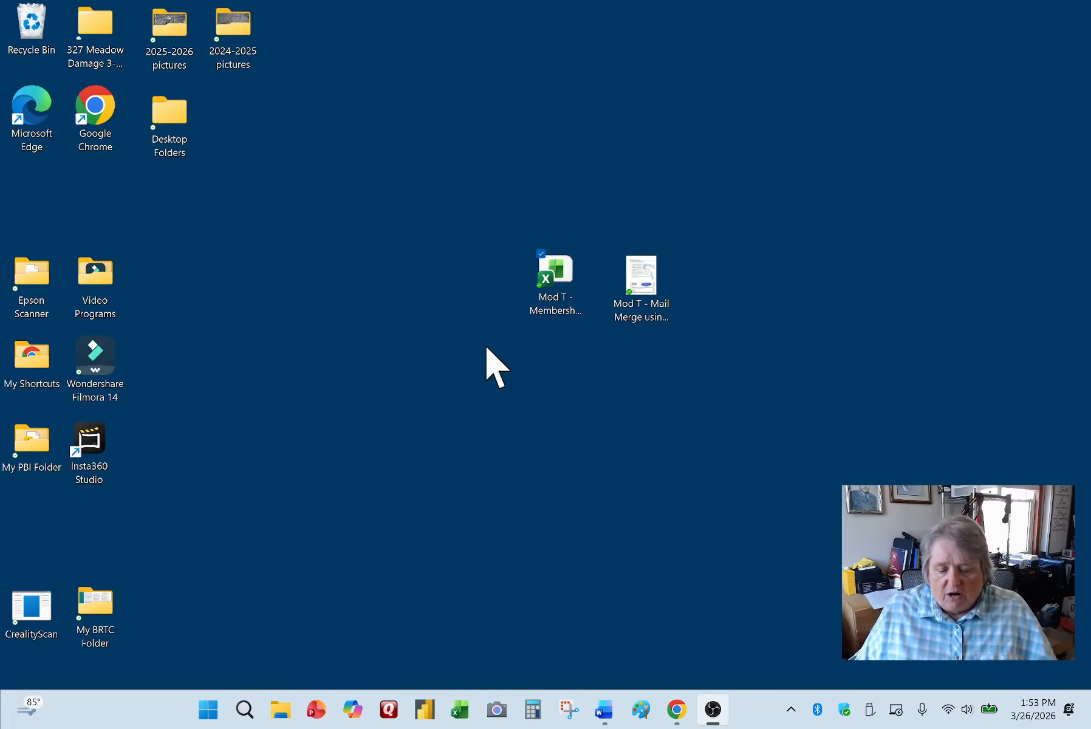
pyautogui.moveTo(604, 715)
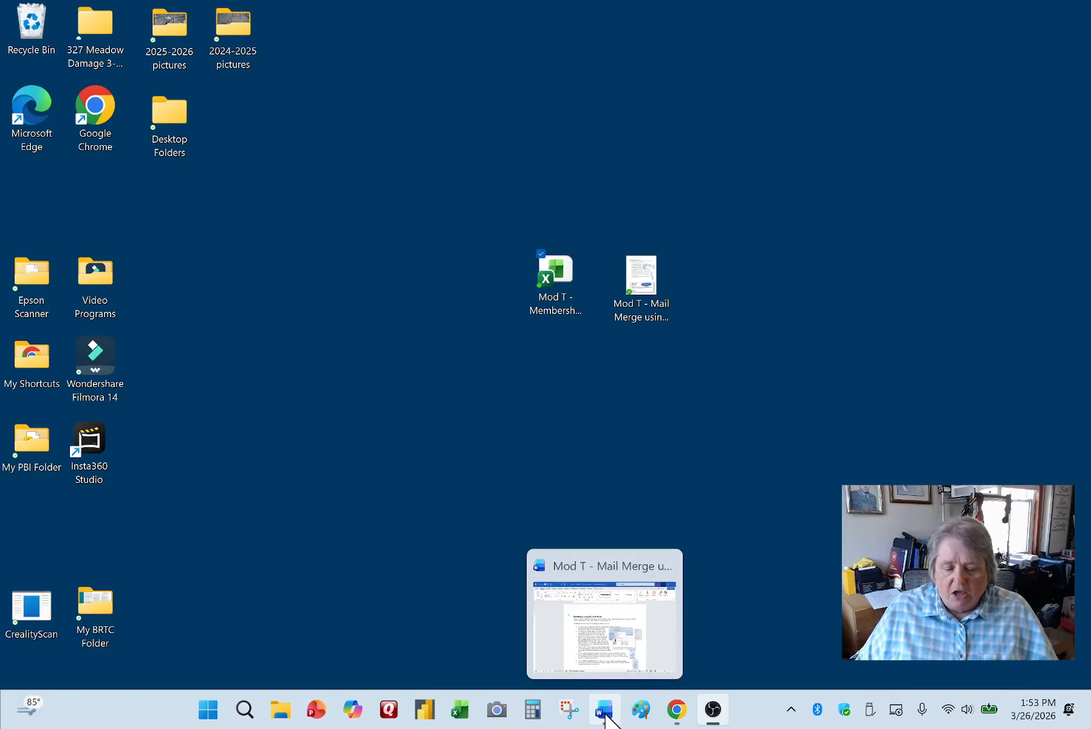
pyautogui.click(604, 710)
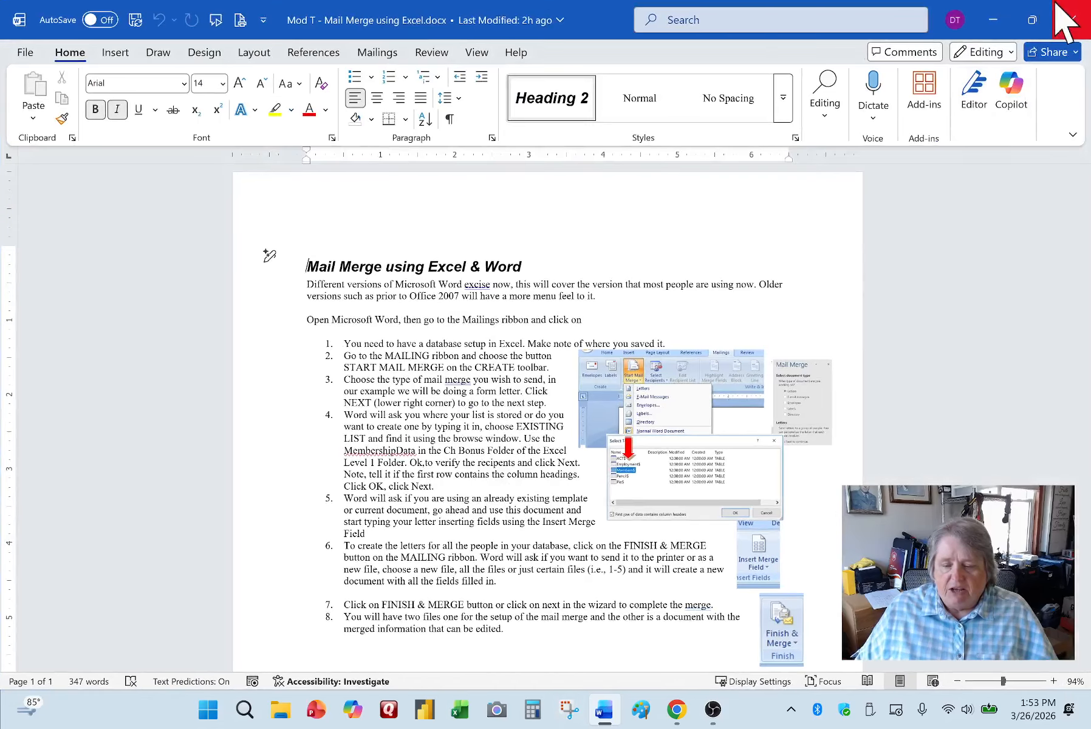
pyautogui.click(1070, 20)
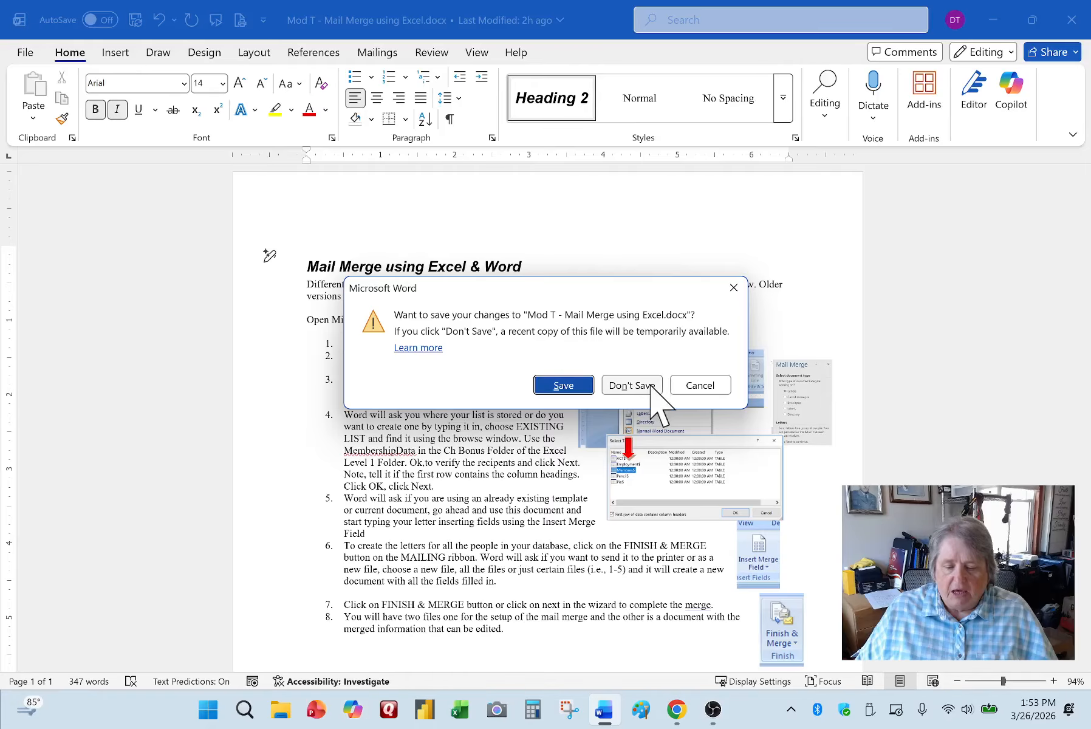
pyautogui.click(627, 382)
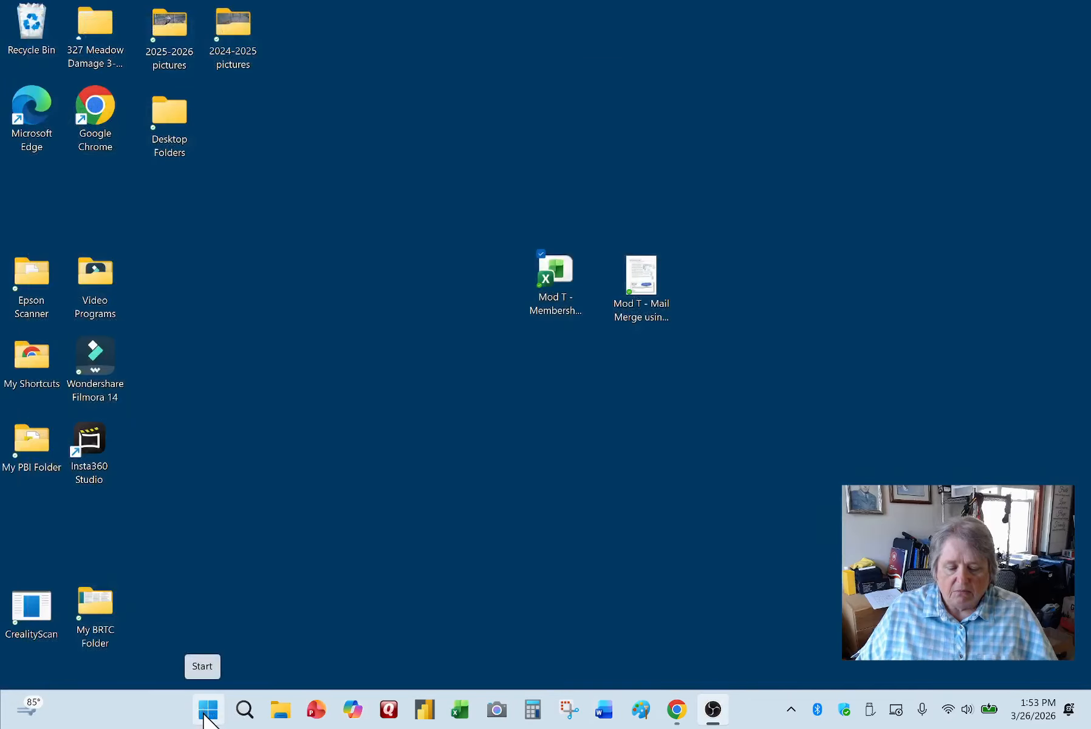
# Launch Word and create a new blank document
pyautogui.click(207, 710)
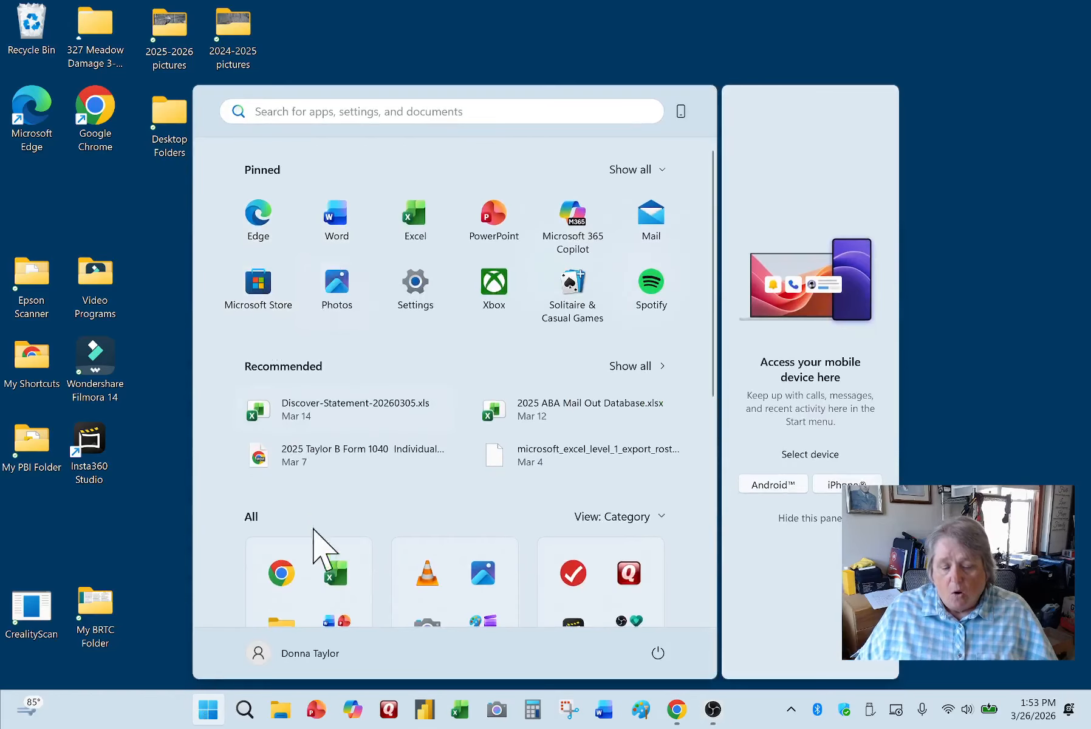
pyautogui.click(319, 215)
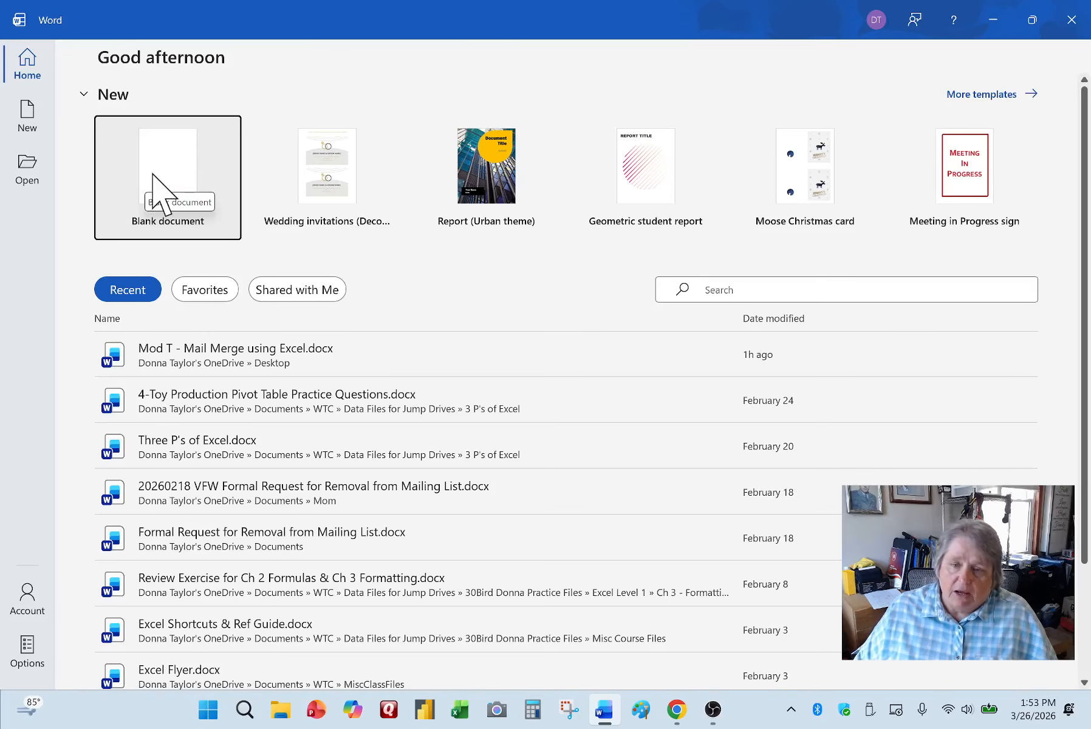
pyautogui.click(153, 176)
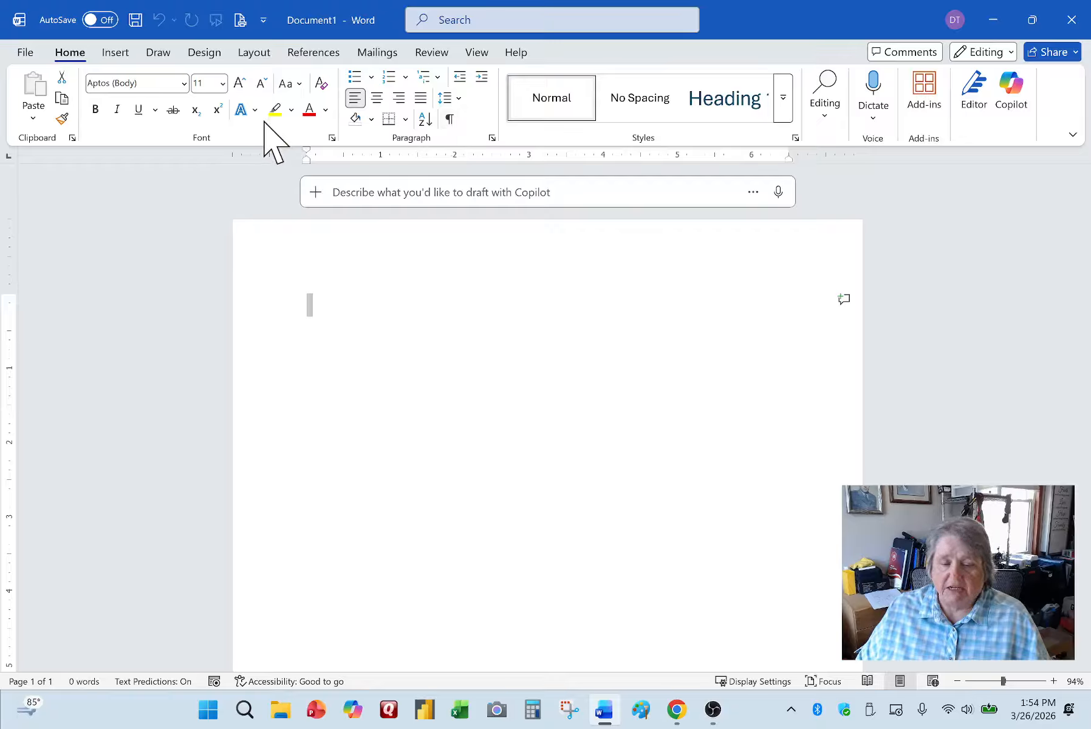
# Start the Step-by-Step Mail Merge Wizard for letters, using the current document, and proceed to recipient selection
pyautogui.click(377, 53)
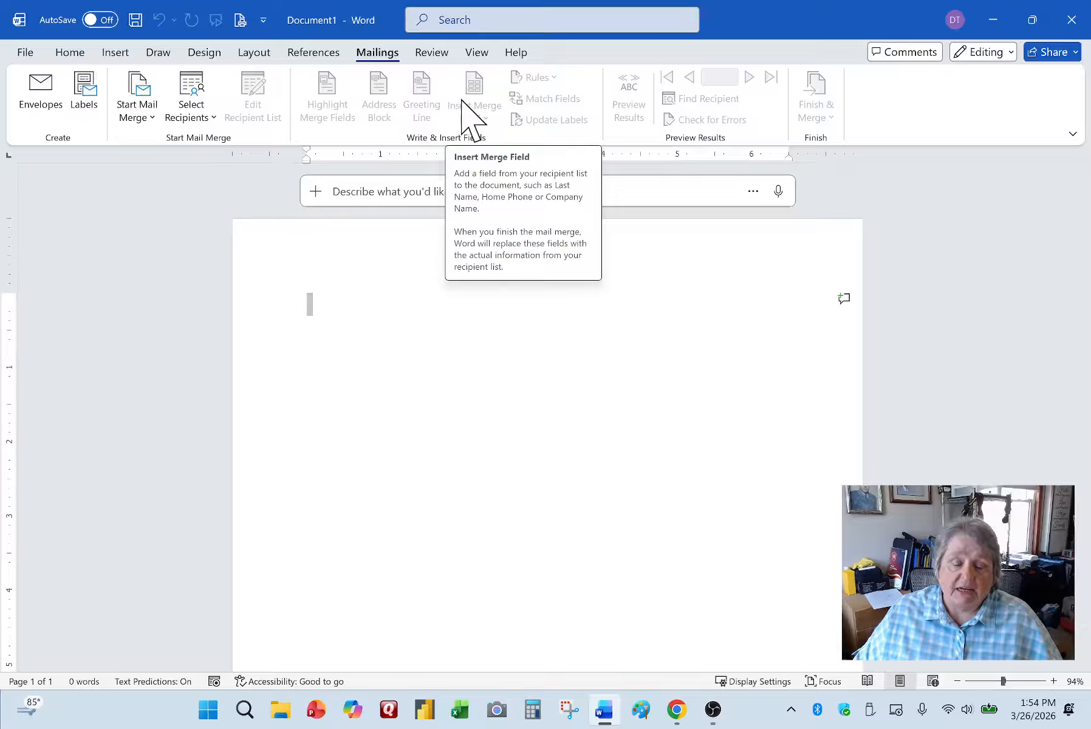
pyautogui.click(142, 121)
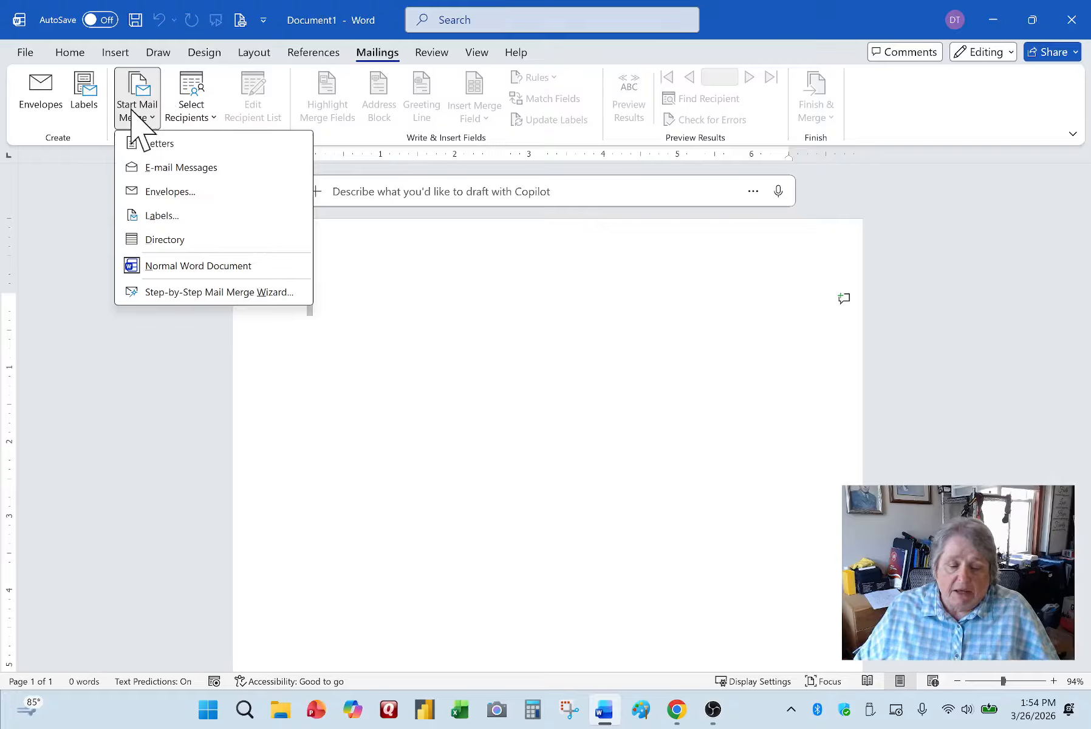
pyautogui.click(153, 292)
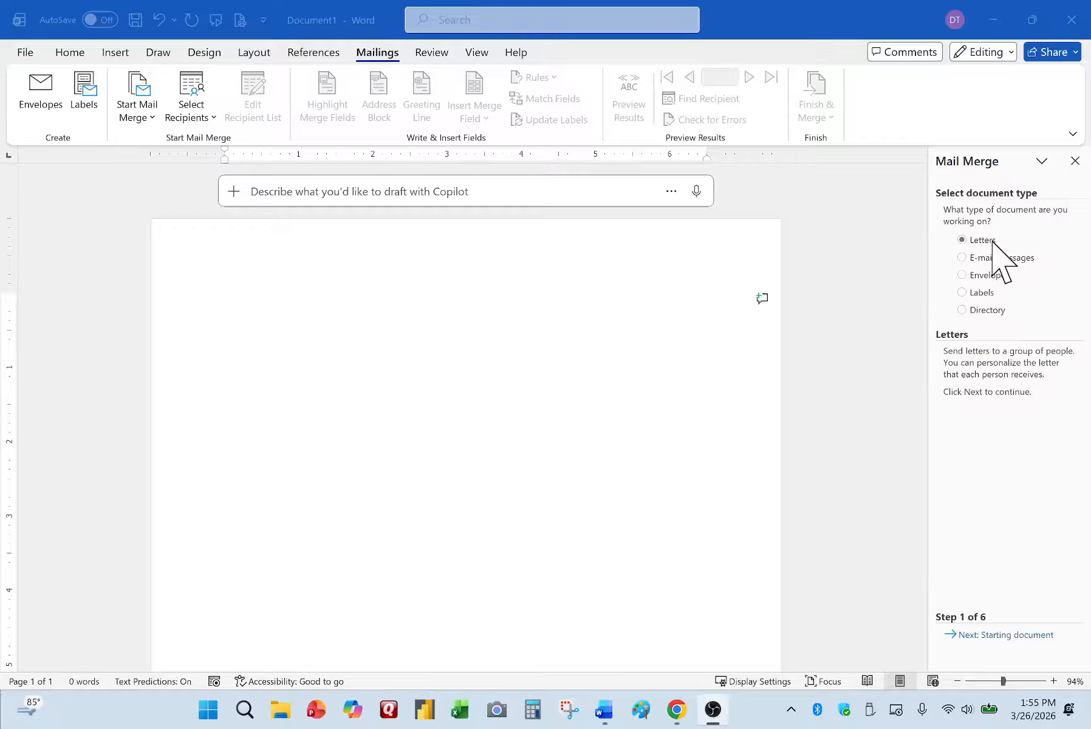
pyautogui.click(1023, 637)
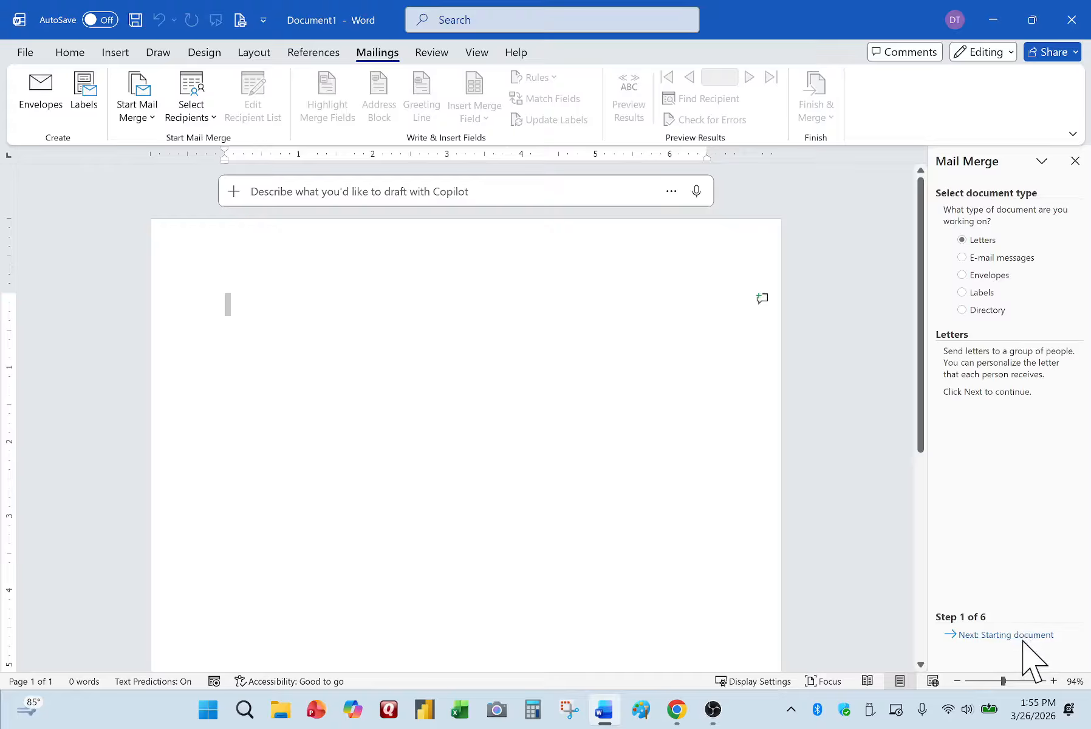
pyautogui.click(1023, 638)
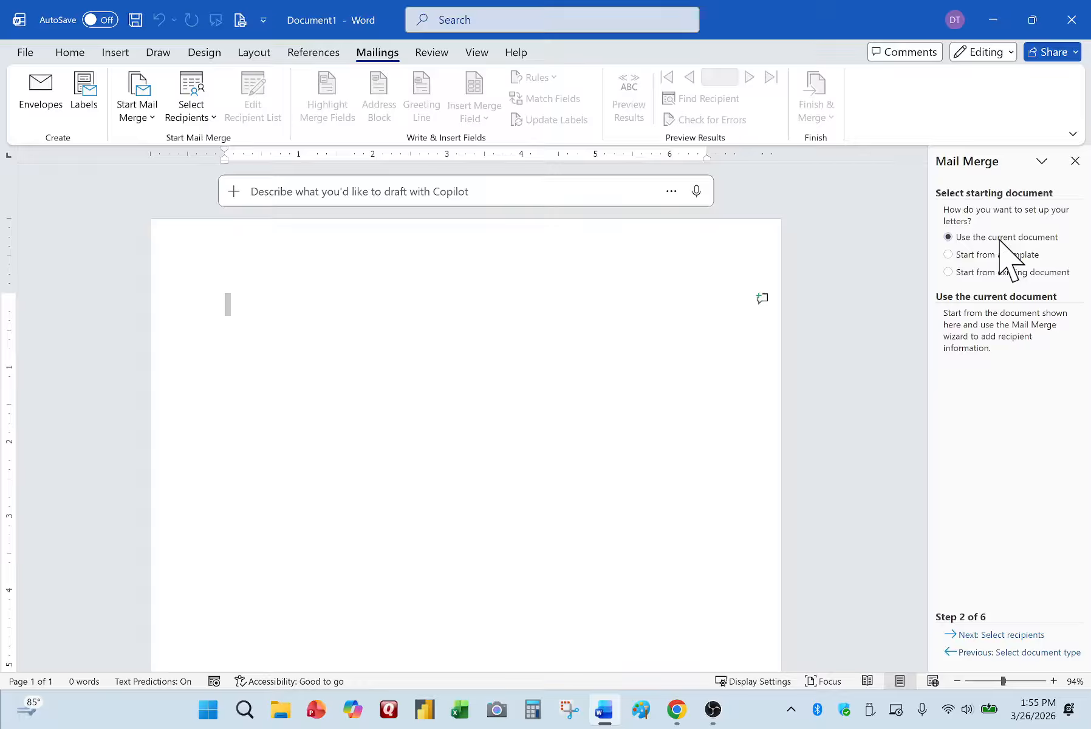
pyautogui.click(1000, 634)
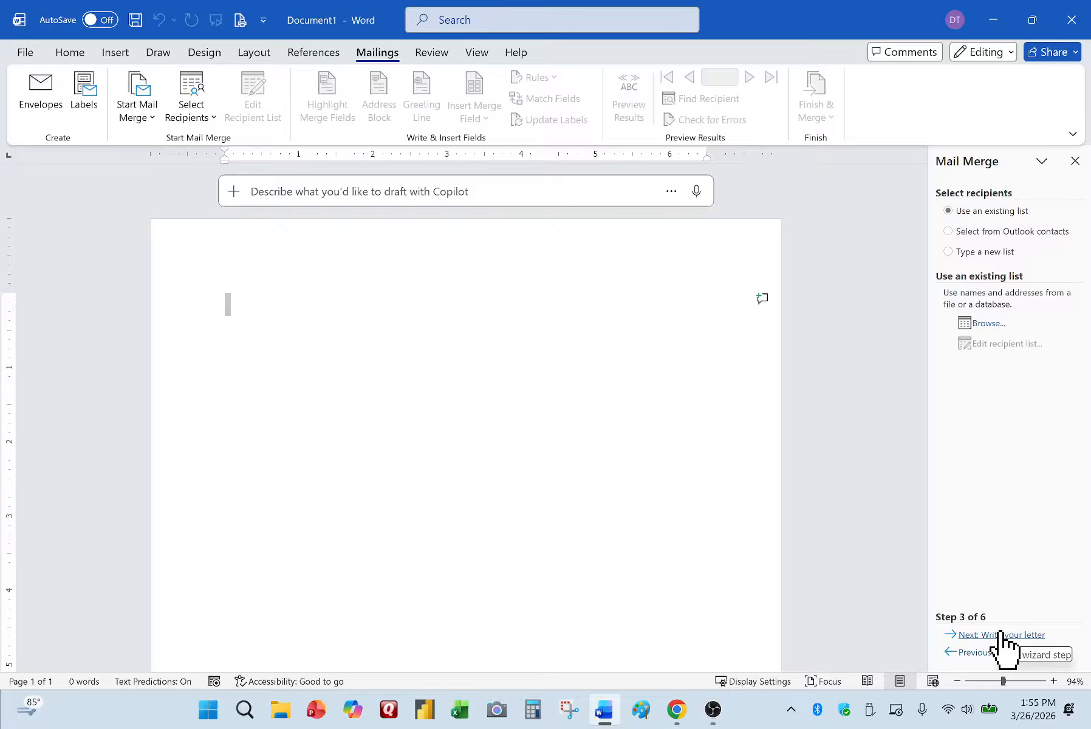
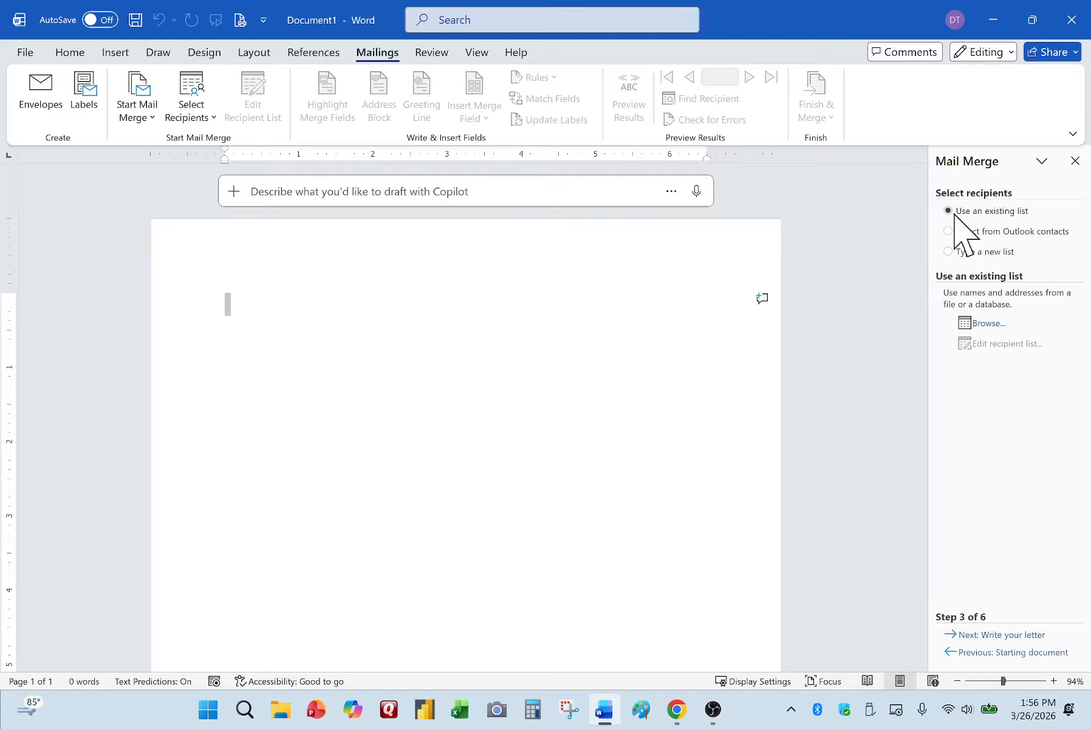
# Use the existing list Mod T - Membership Data.xlsx from the Desktop as the recipients' data source
pyautogui.click(991, 637)
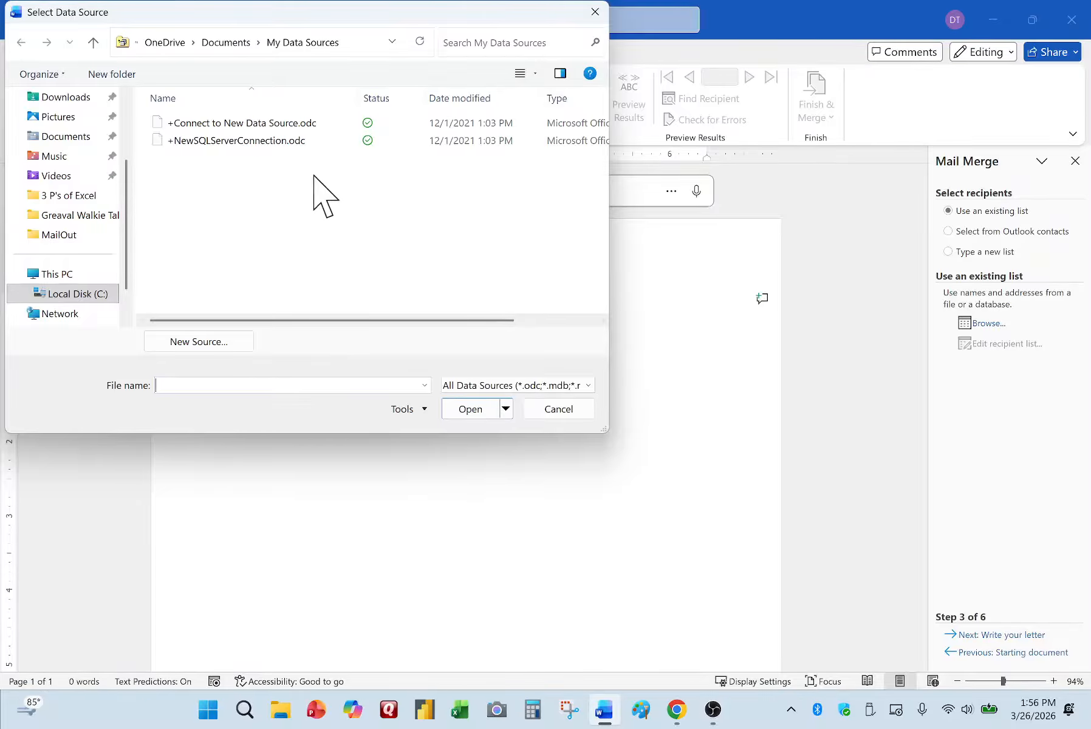
pyautogui.click(573, 413)
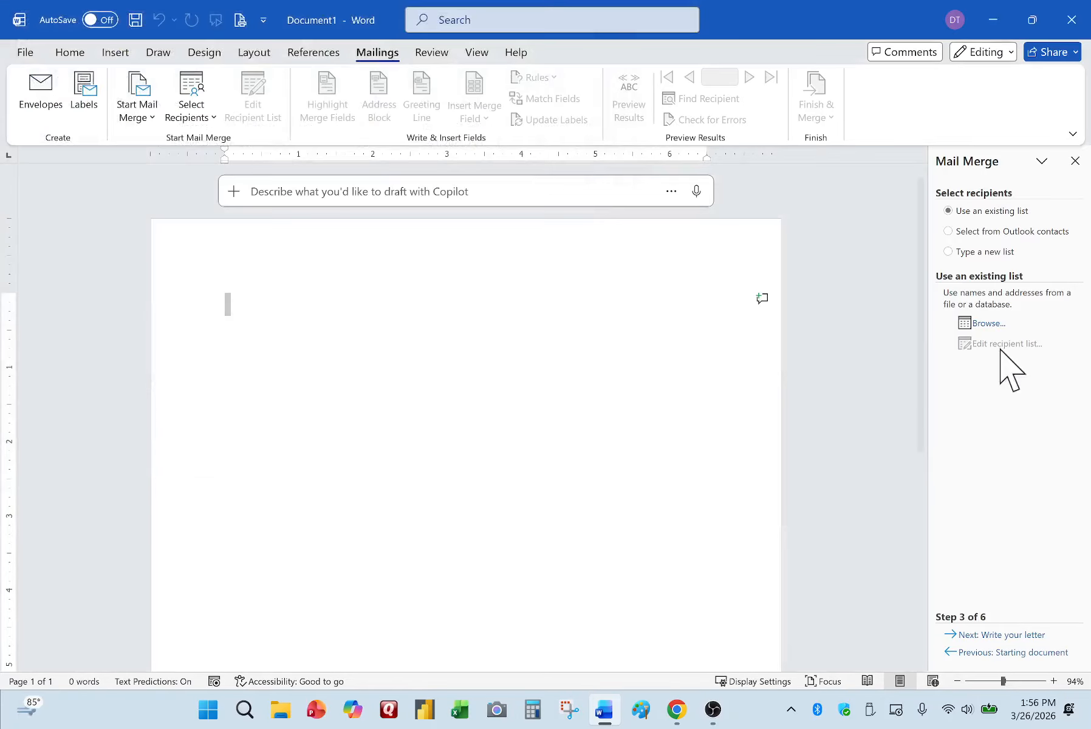
pyautogui.click(986, 325)
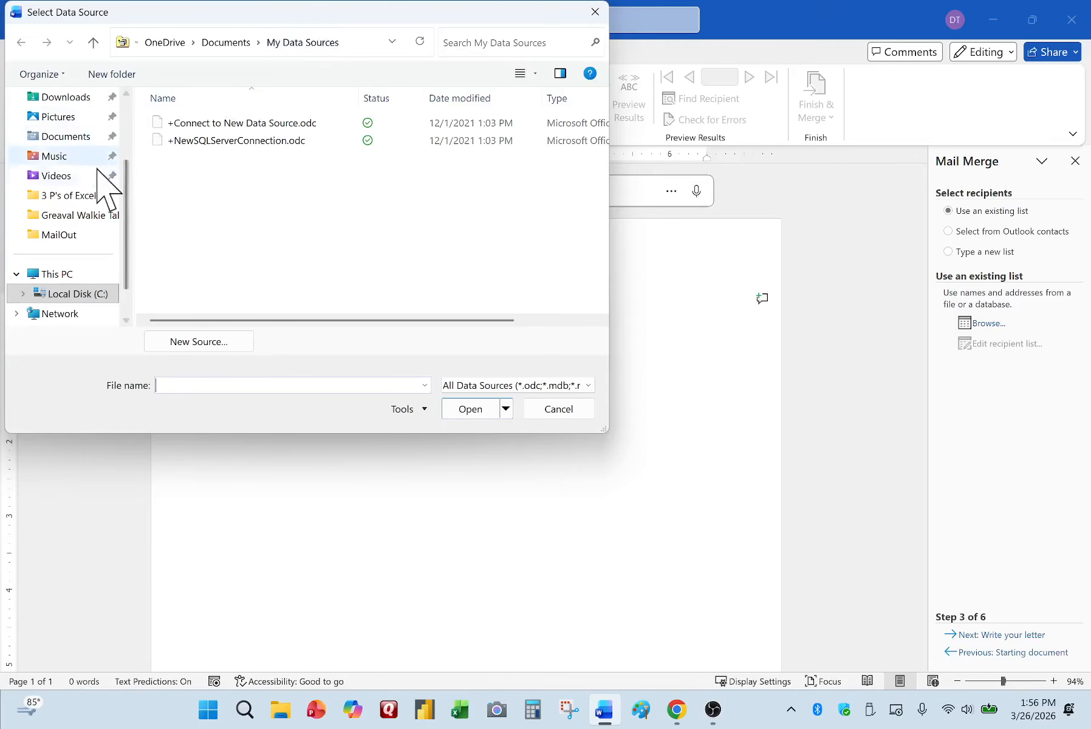
pyautogui.scroll(2, 72, 233)
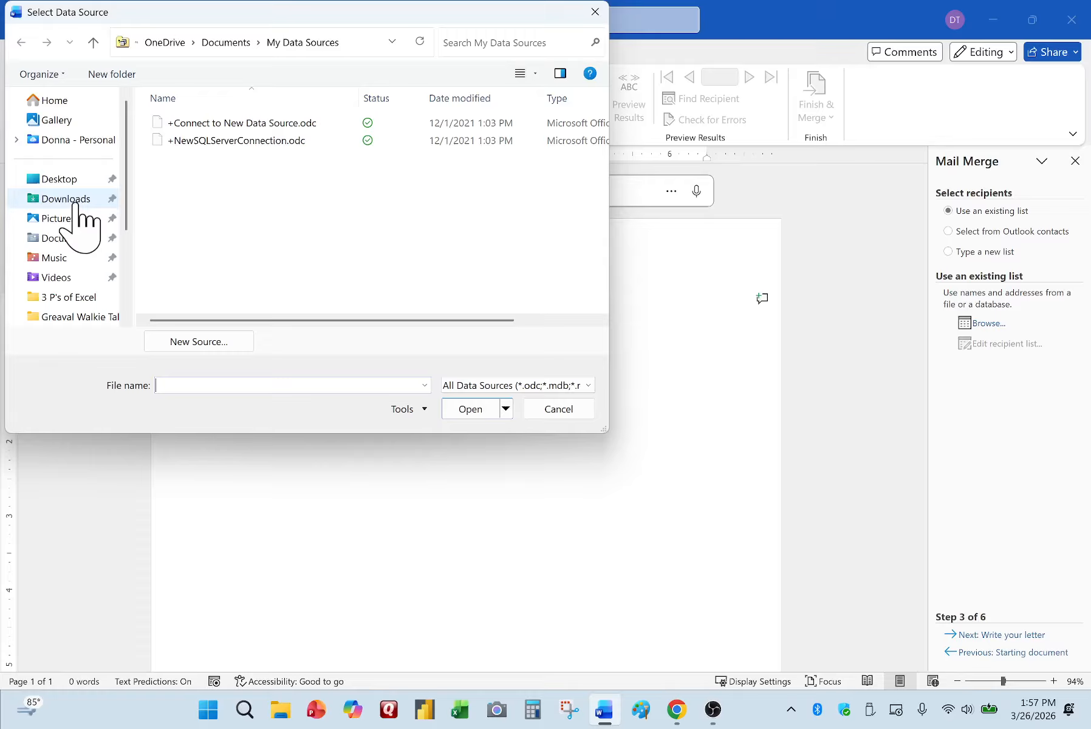
pyautogui.click(76, 181)
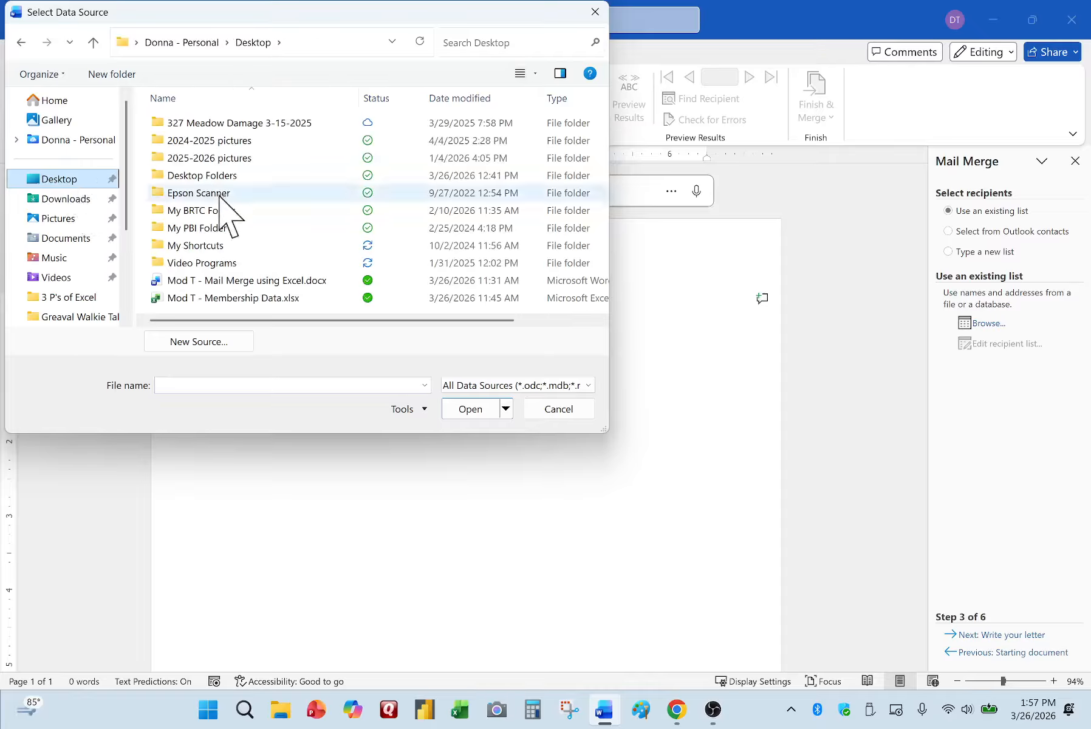
pyautogui.click(228, 297)
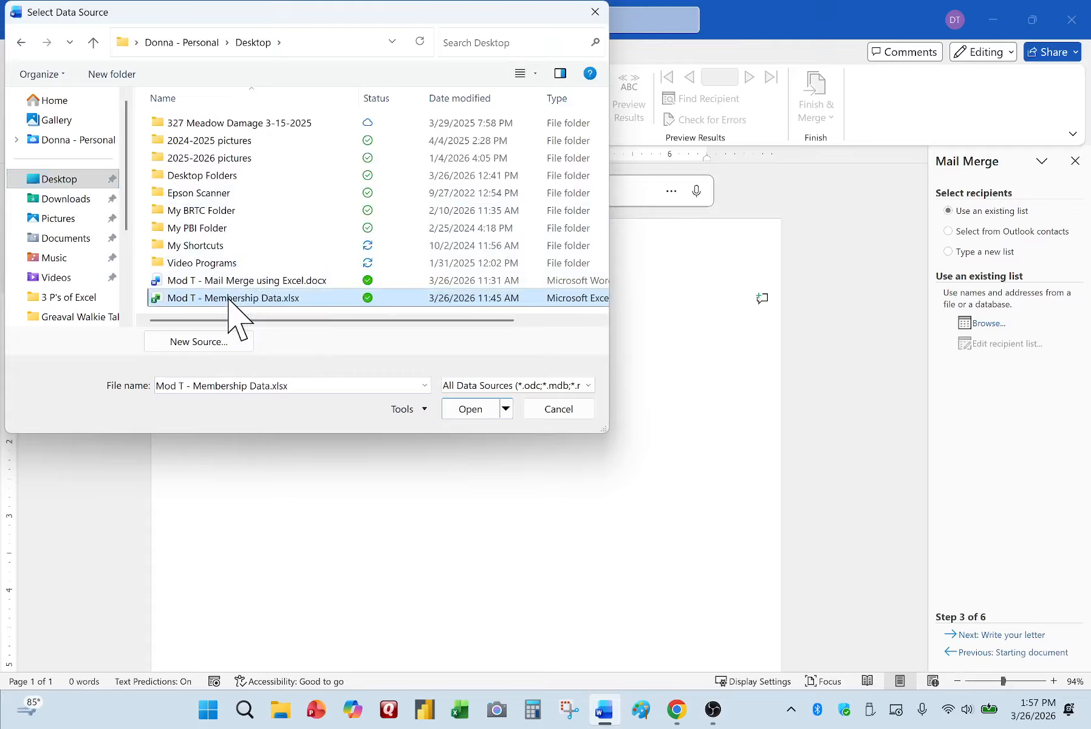
pyautogui.click(484, 413)
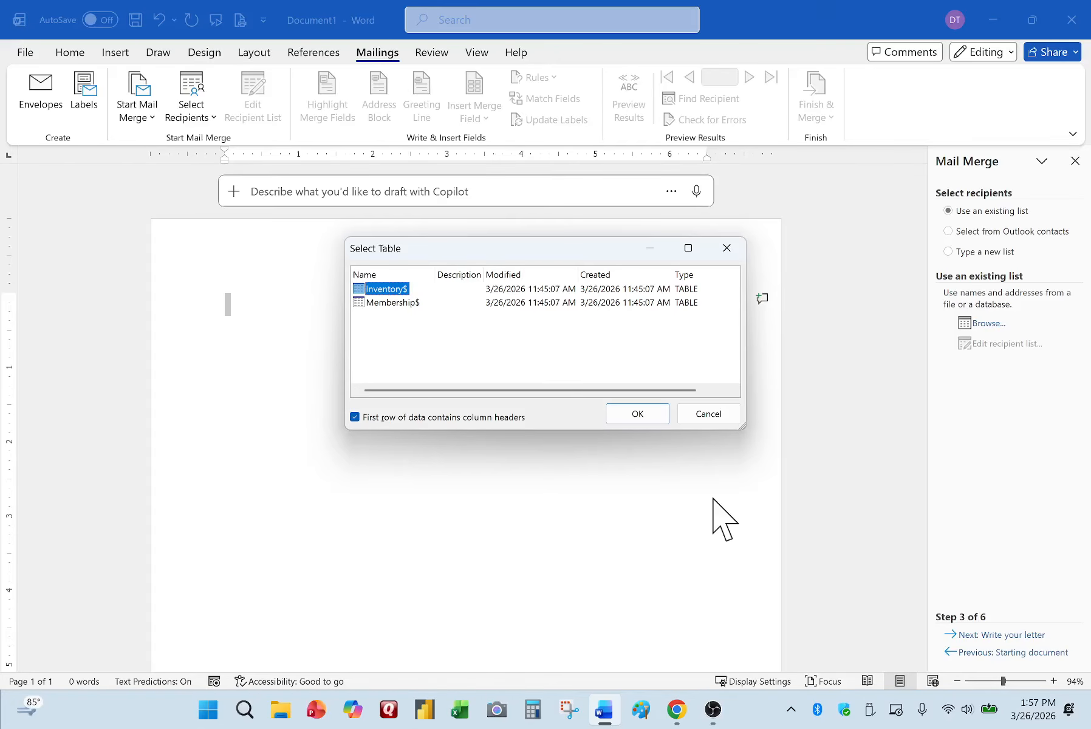
# Choose the Membership$ table, with its first row as column headers, and accept the full recipient list
pyautogui.click(382, 313)
pyautogui.click(388, 302)
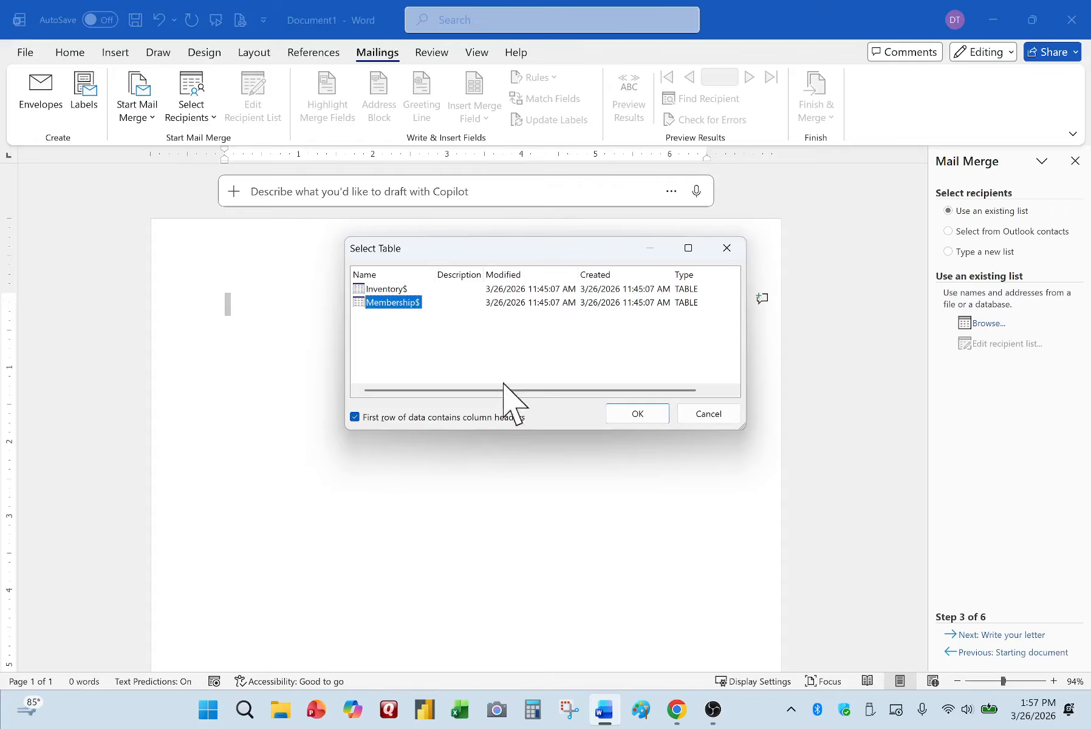
pyautogui.click(631, 416)
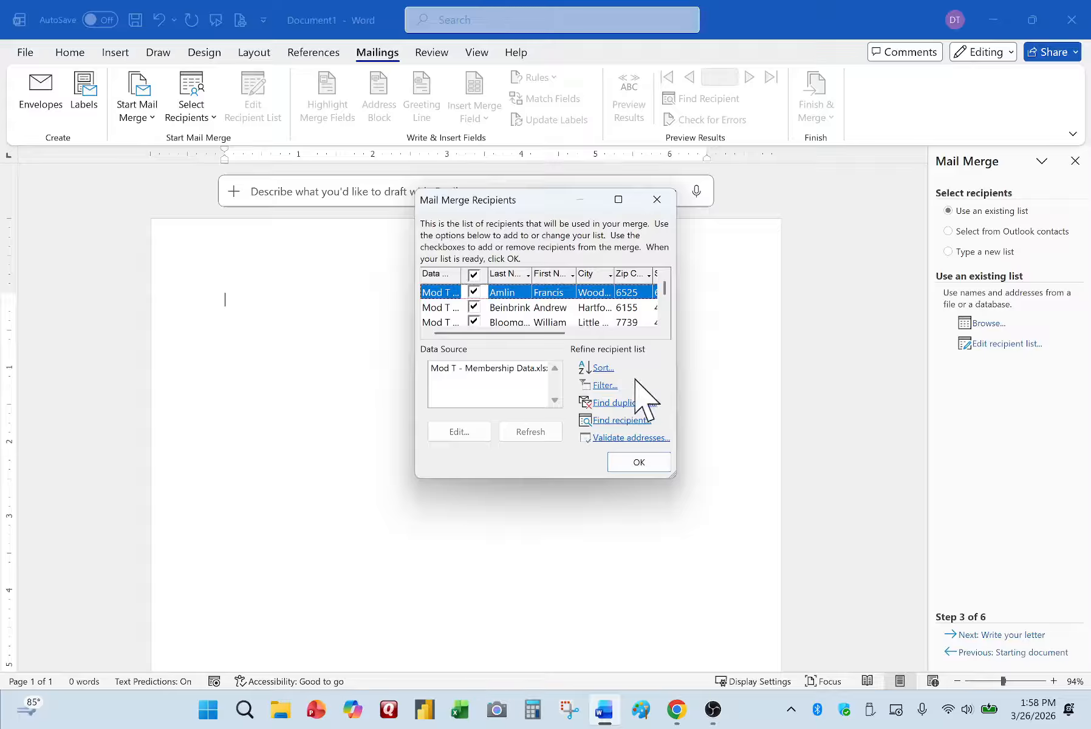
pyautogui.click(657, 468)
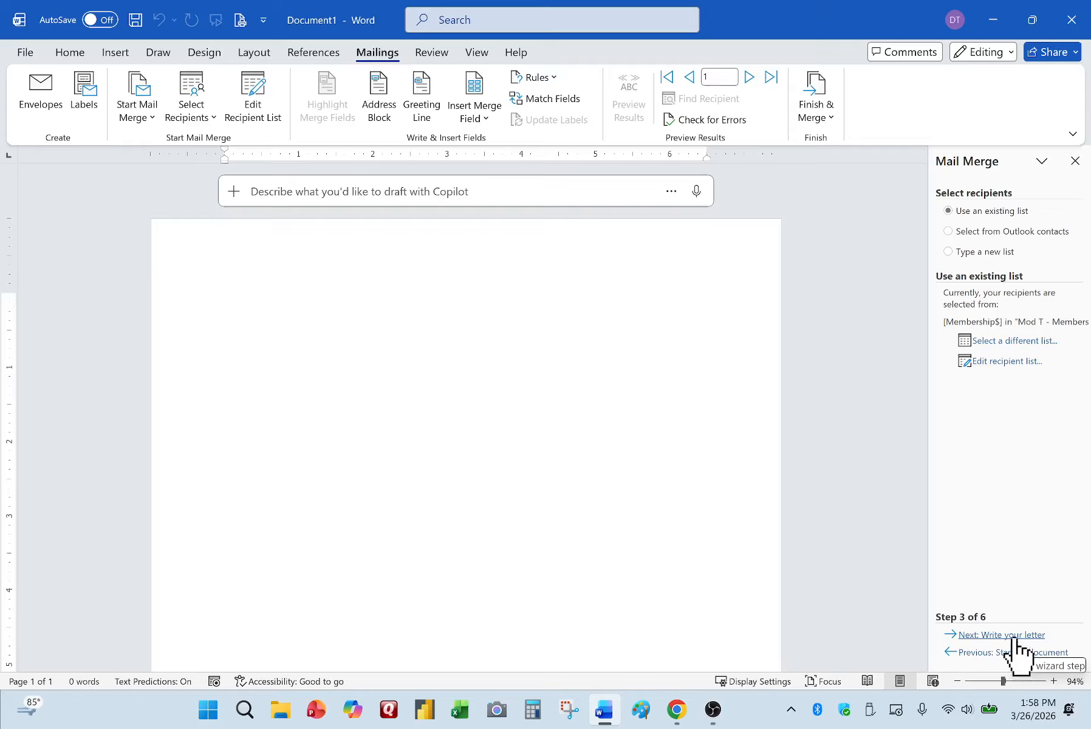
# Proceed to writing the letter and insert the First_Name and Last_Name merge fields, separated by a space, on the first line
pyautogui.click(1013, 636)
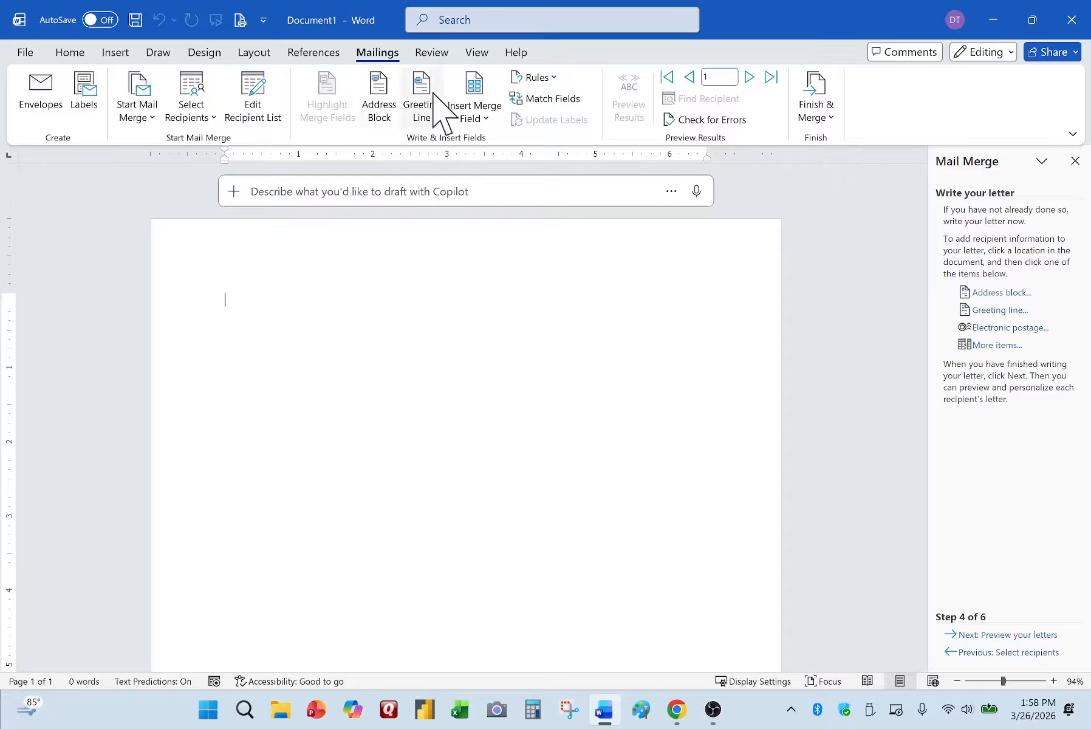
pyautogui.click(480, 119)
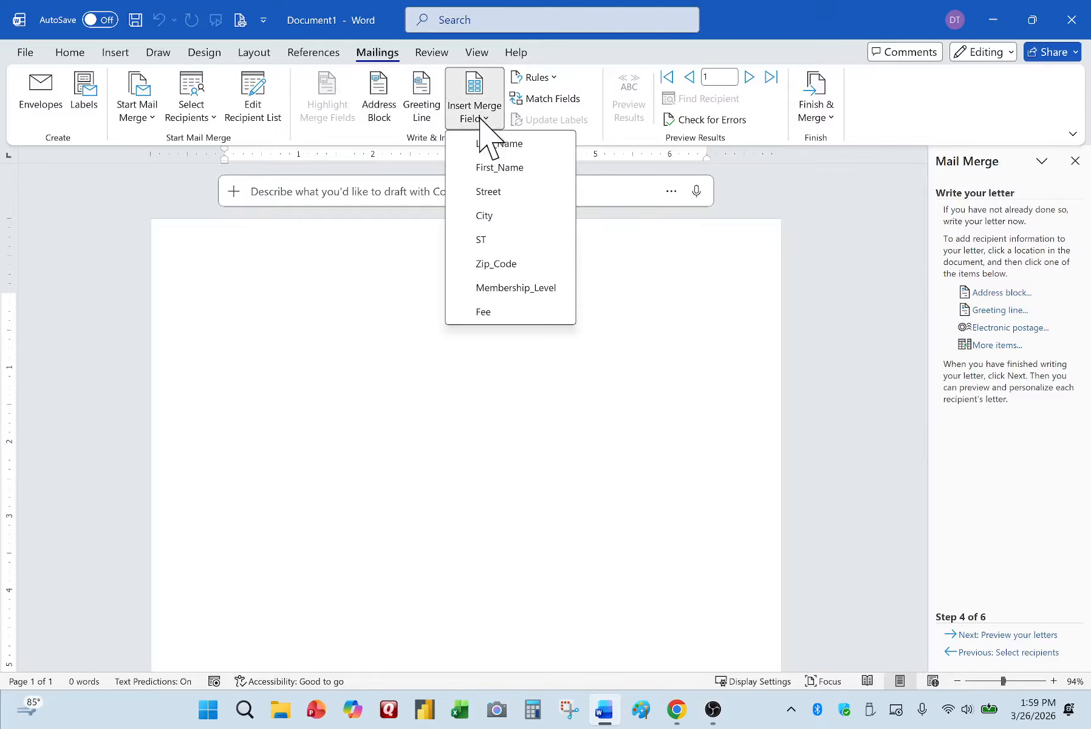
pyautogui.click(486, 167)
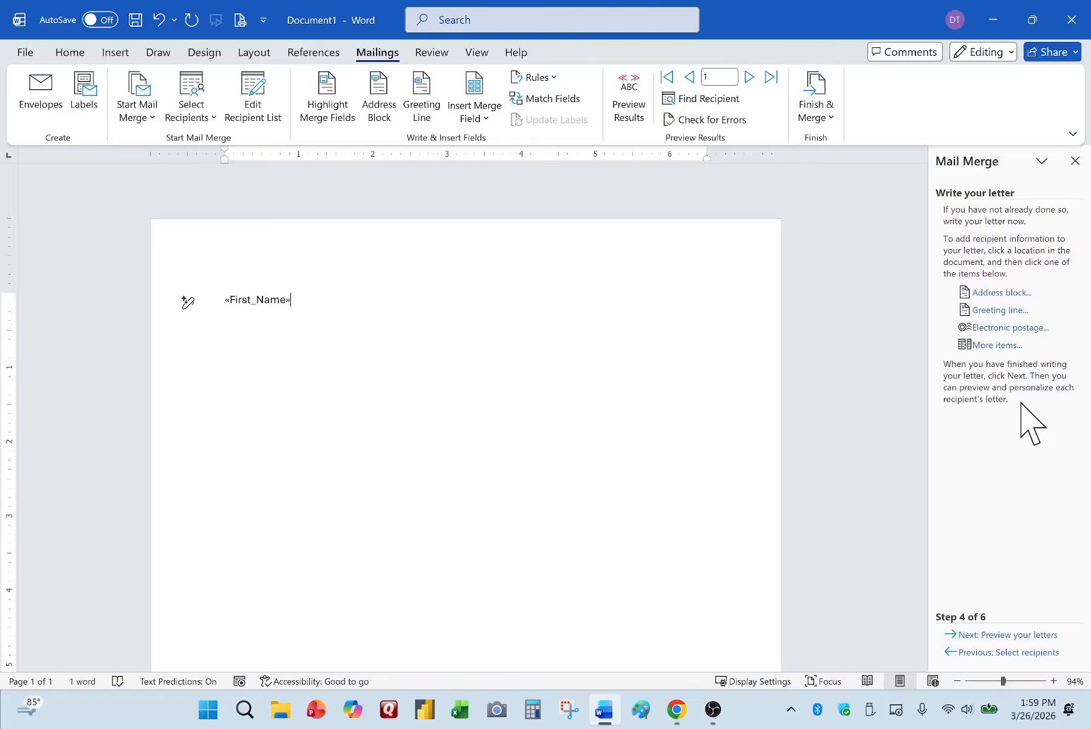
pyautogui.scroll(-1, 847, 359)
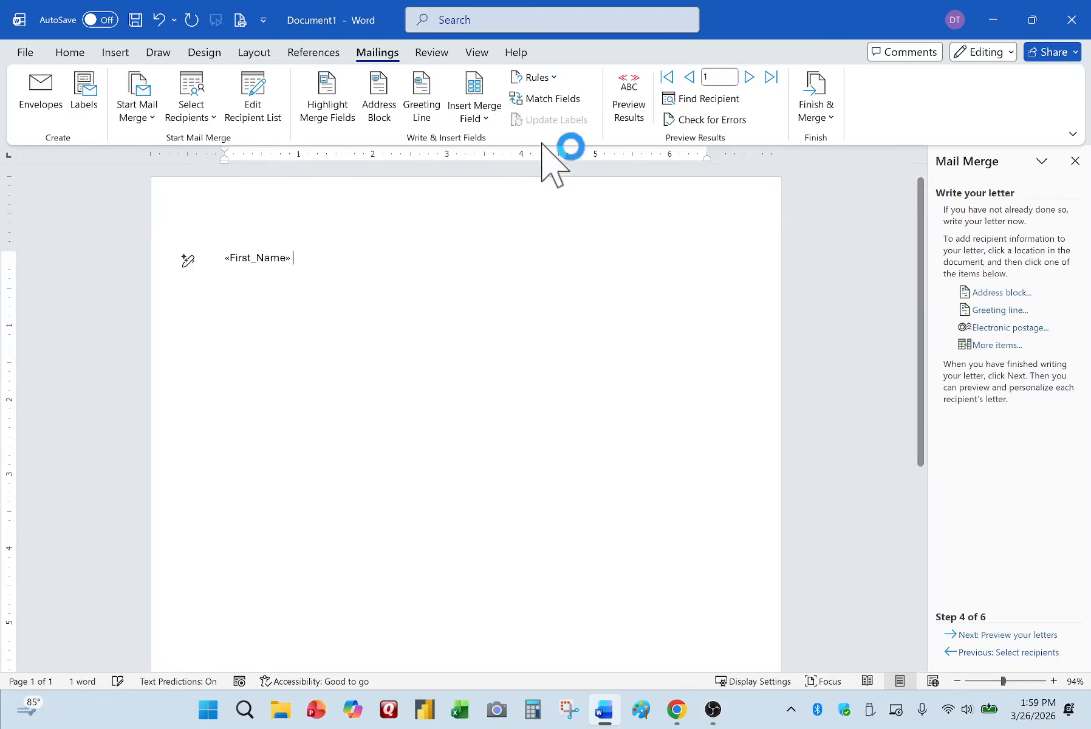
pyautogui.click(493, 116)
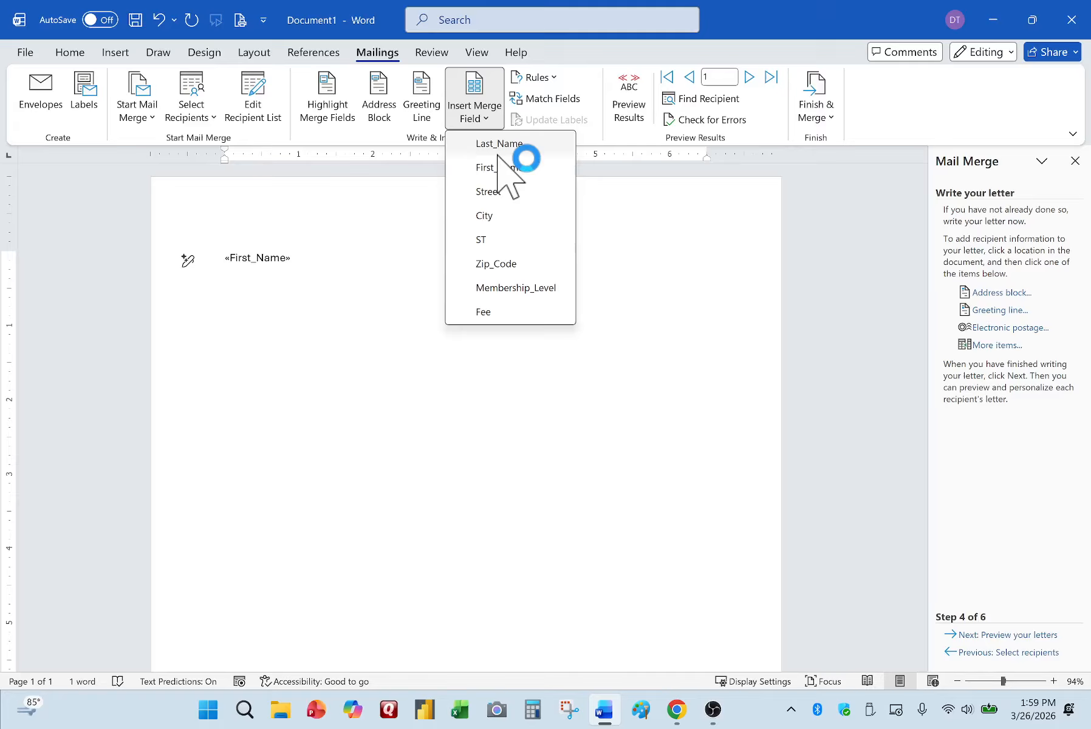
pyautogui.click(495, 147)
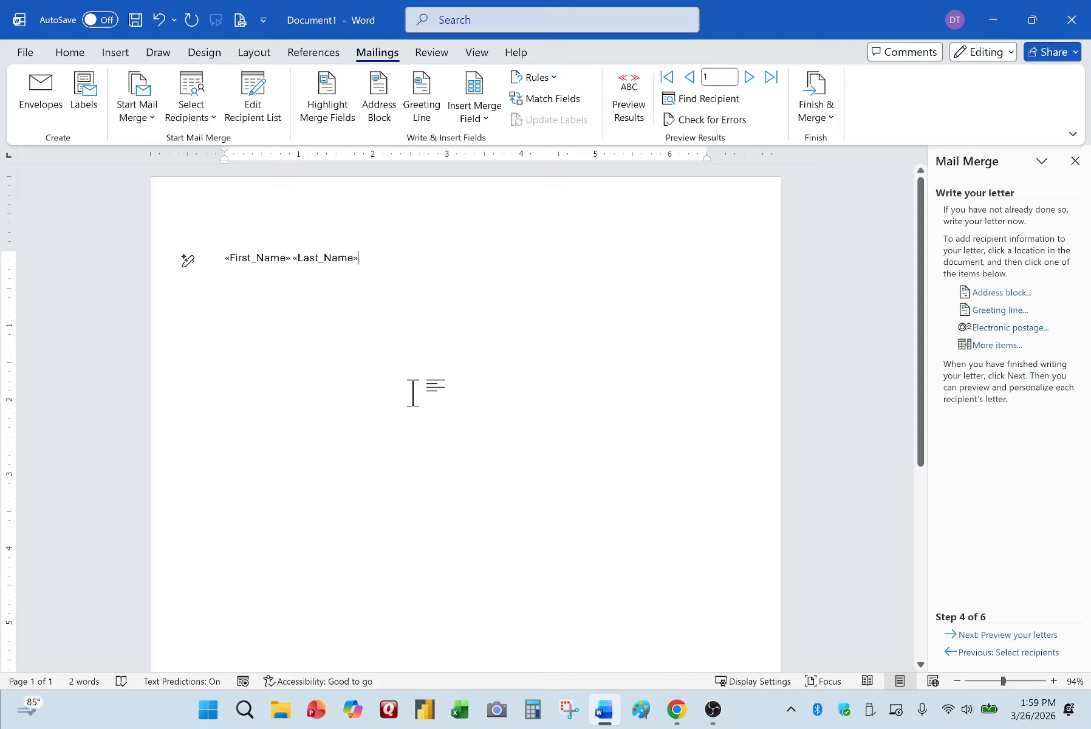
# Add the Street merge field on a new line below the recipient's name
pyautogui.press('Return')
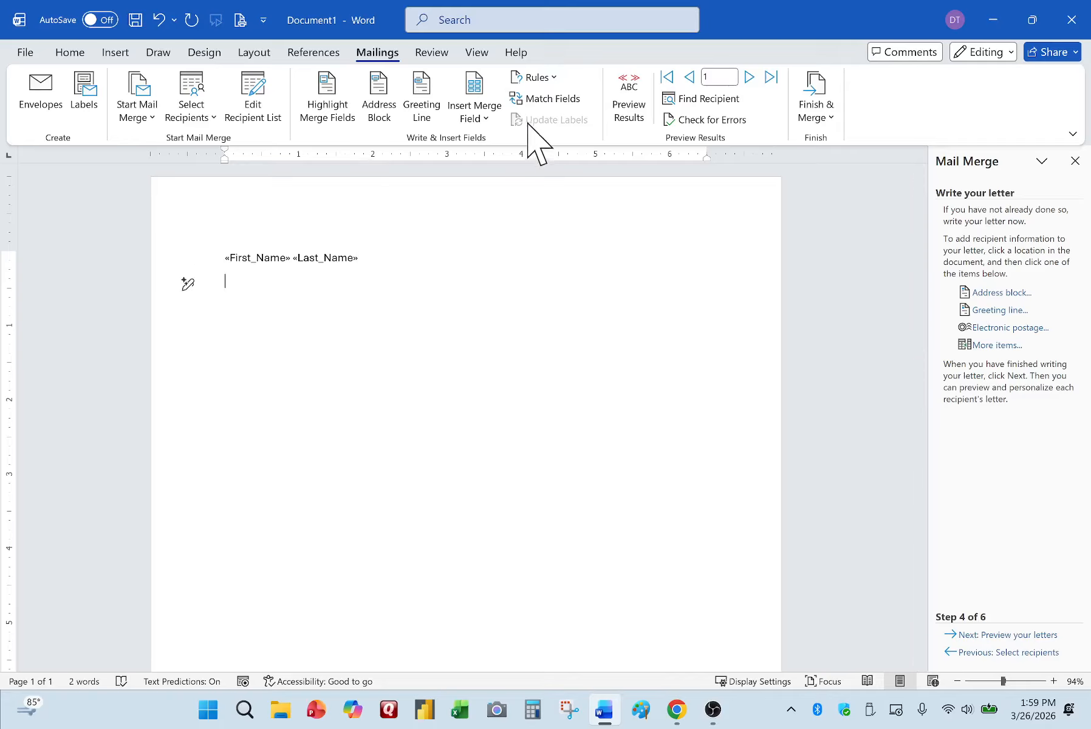
pyautogui.click(480, 119)
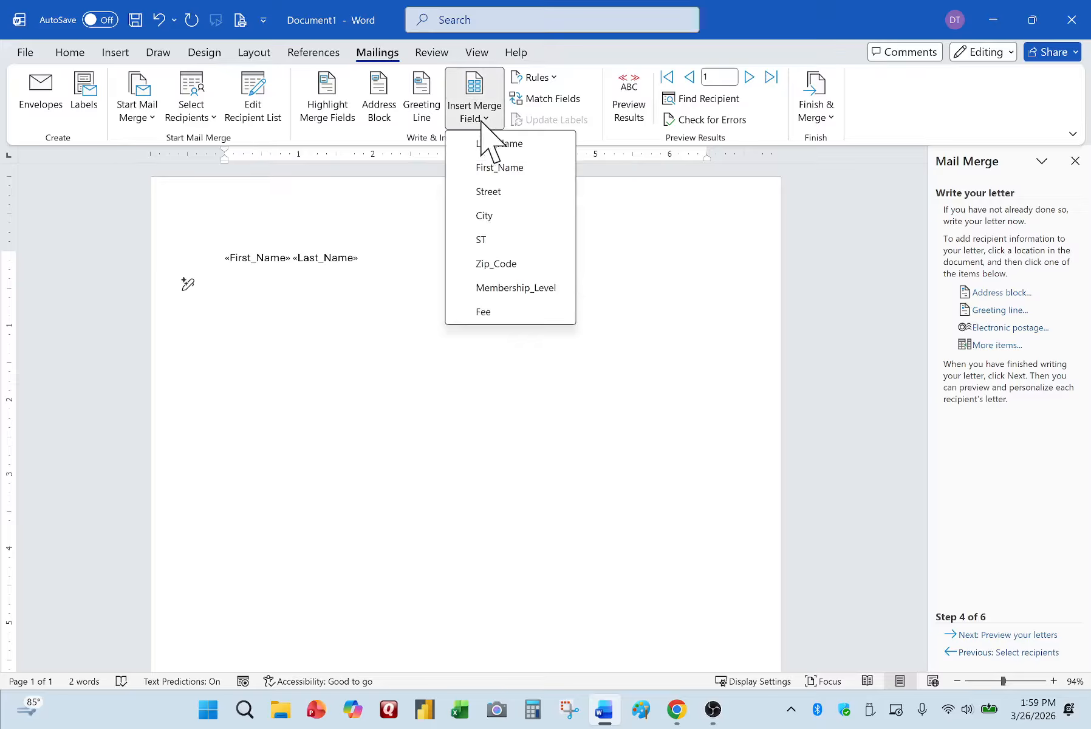
pyautogui.click(495, 193)
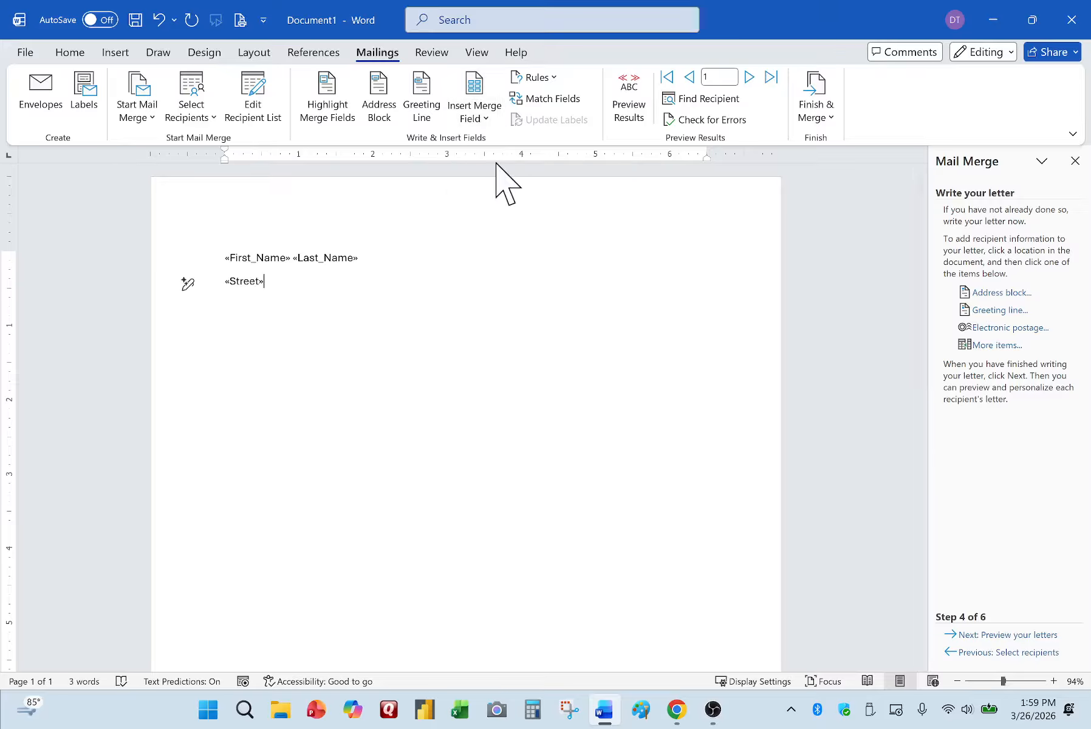
# Add a third address line with the City field, a comma, and the ST and Zip_Code merge fields
pyautogui.press('Return')
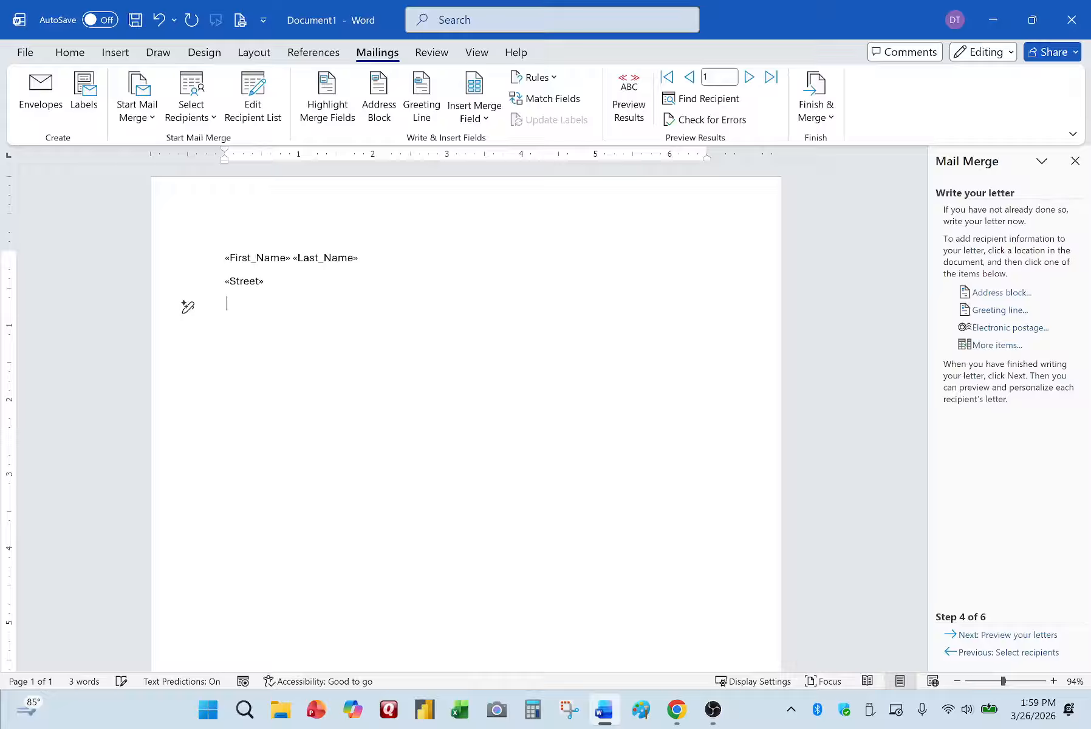
pyautogui.click(491, 114)
pyautogui.click(488, 214)
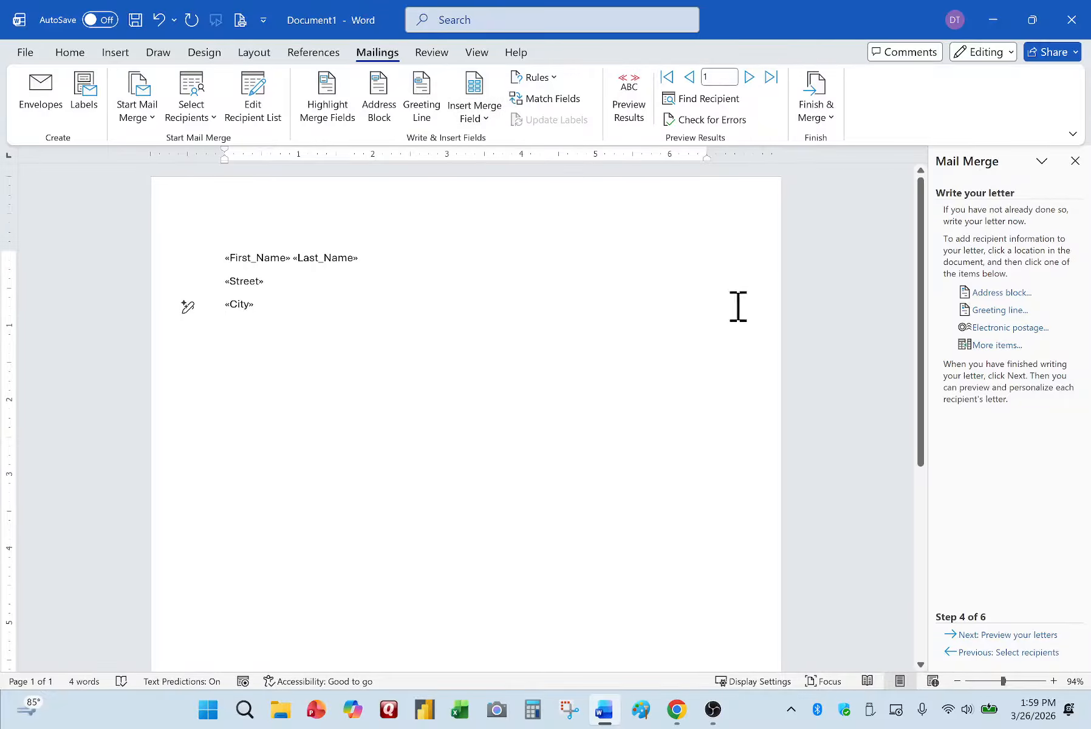
pyautogui.write(',')
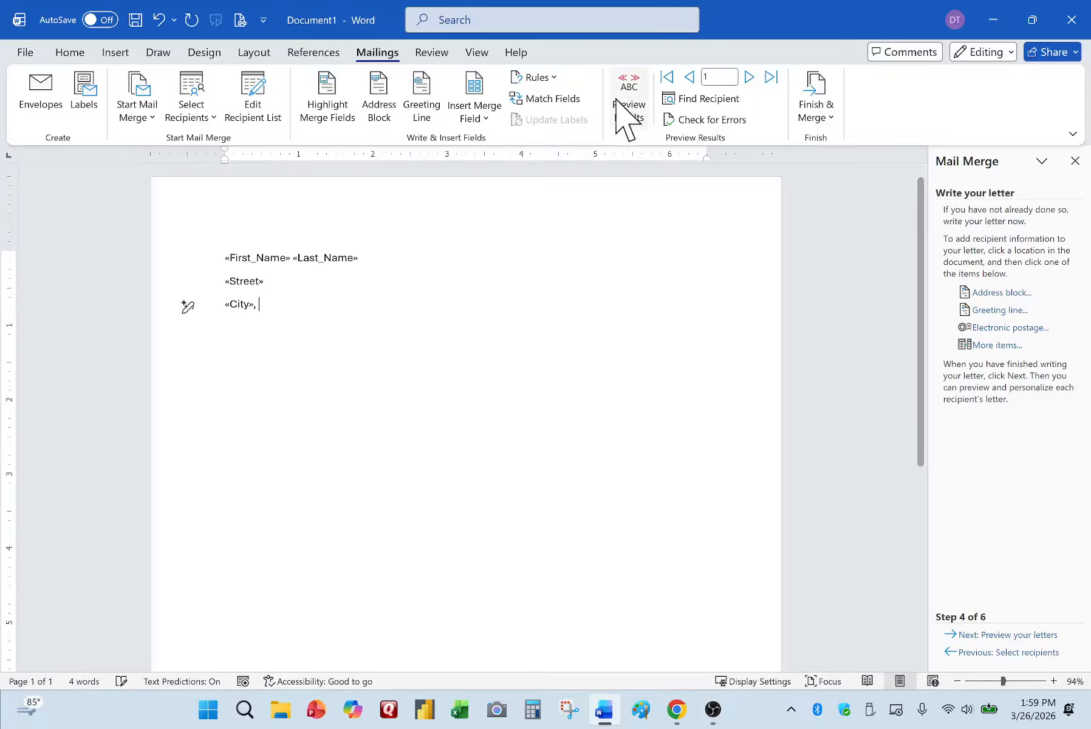
pyautogui.click(492, 115)
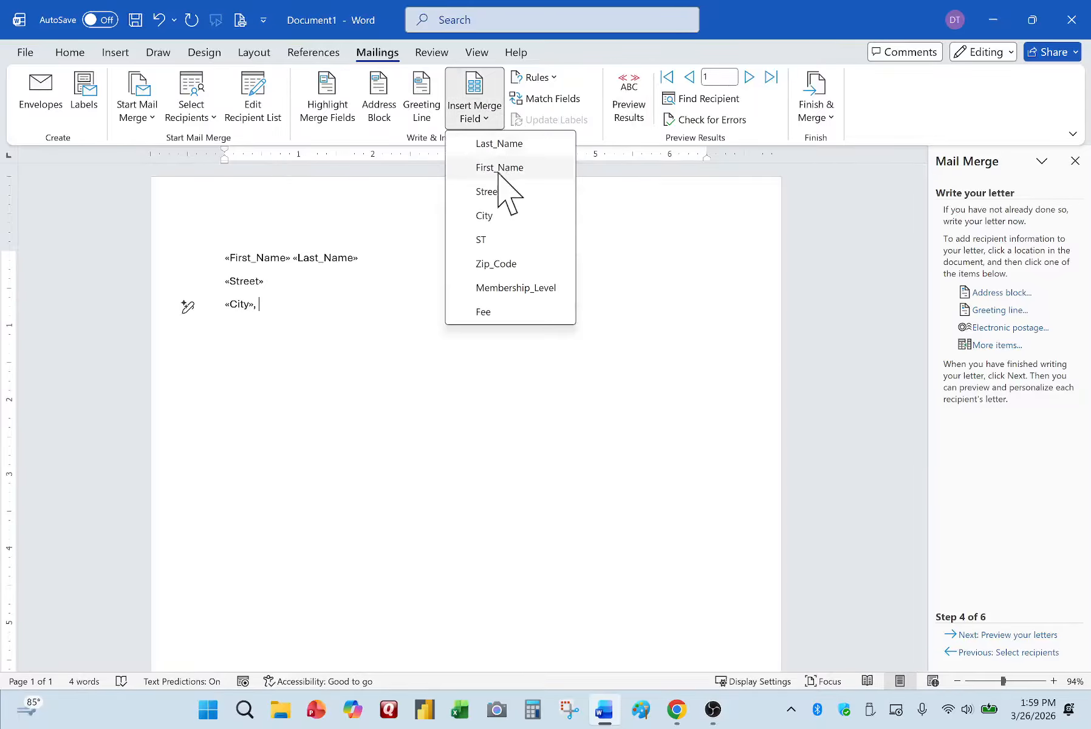
pyautogui.click(508, 243)
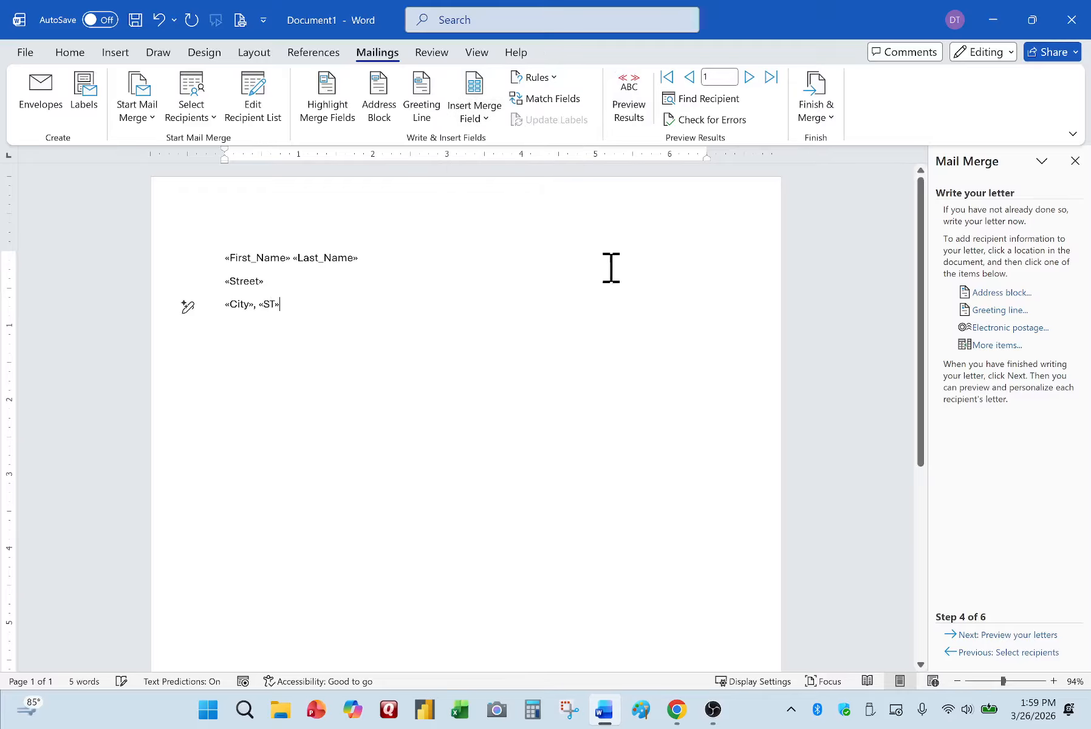
pyautogui.click(494, 99)
pyautogui.click(504, 261)
# Leave a blank line below the address and write the greeting "Dear «First_Name»," using the First_Name merge field
pyautogui.press('Return')
pyautogui.press('Return')
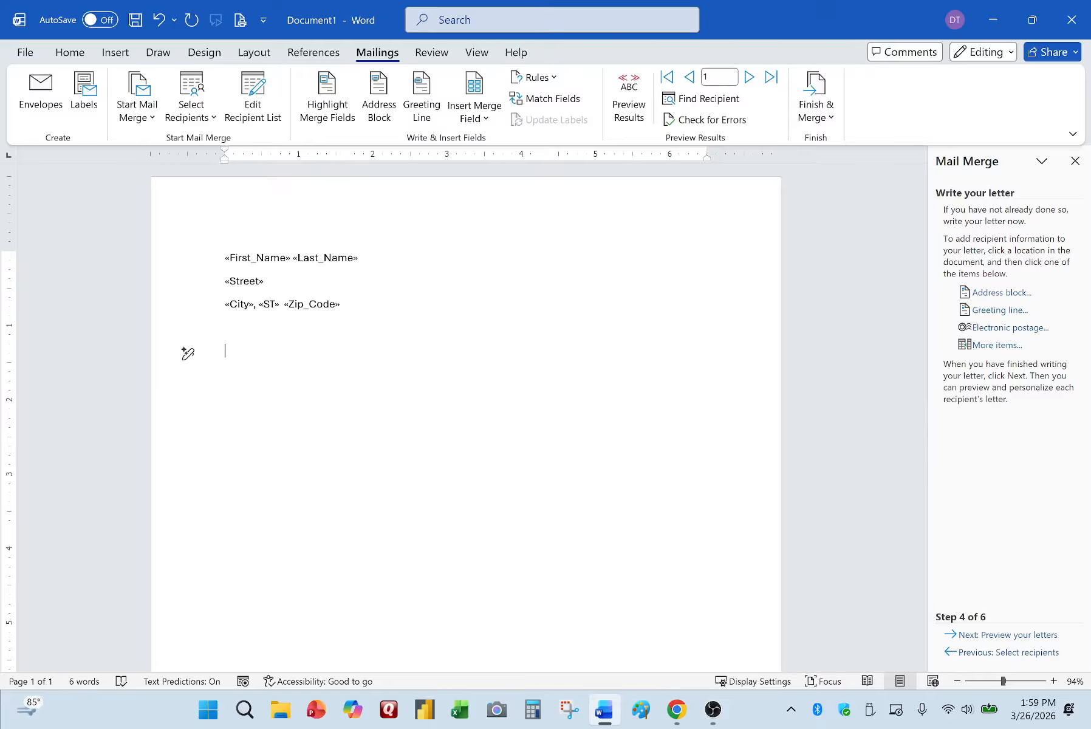
pyautogui.write('Dear')
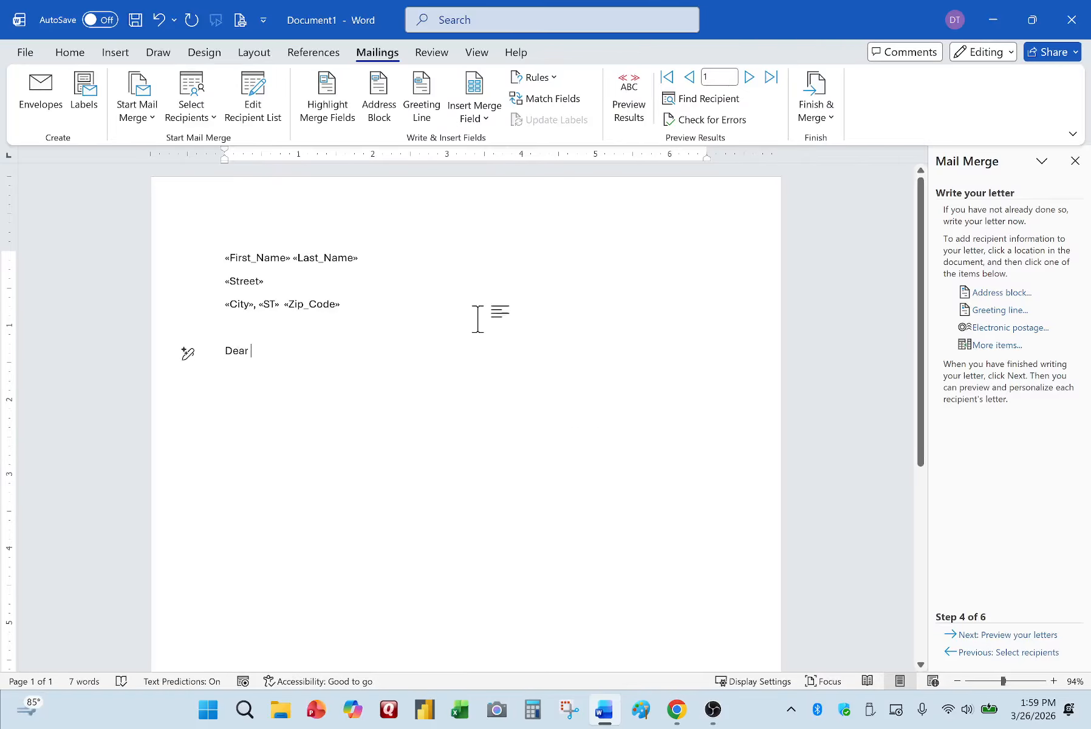
pyautogui.click(483, 116)
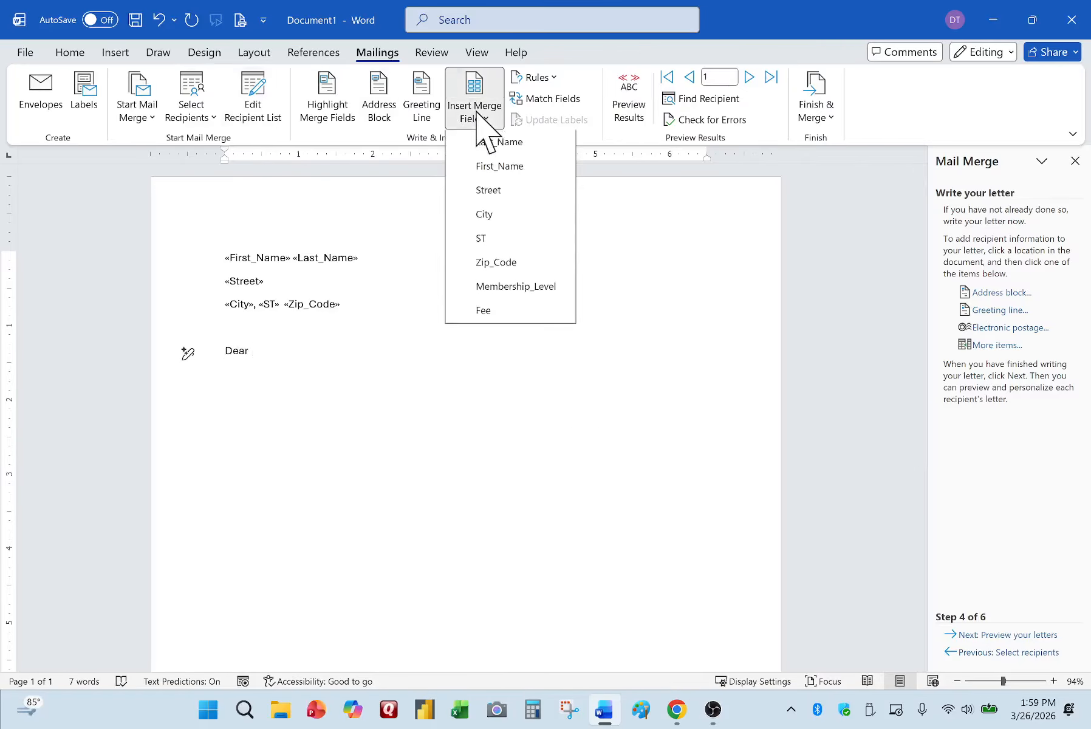
pyautogui.click(491, 171)
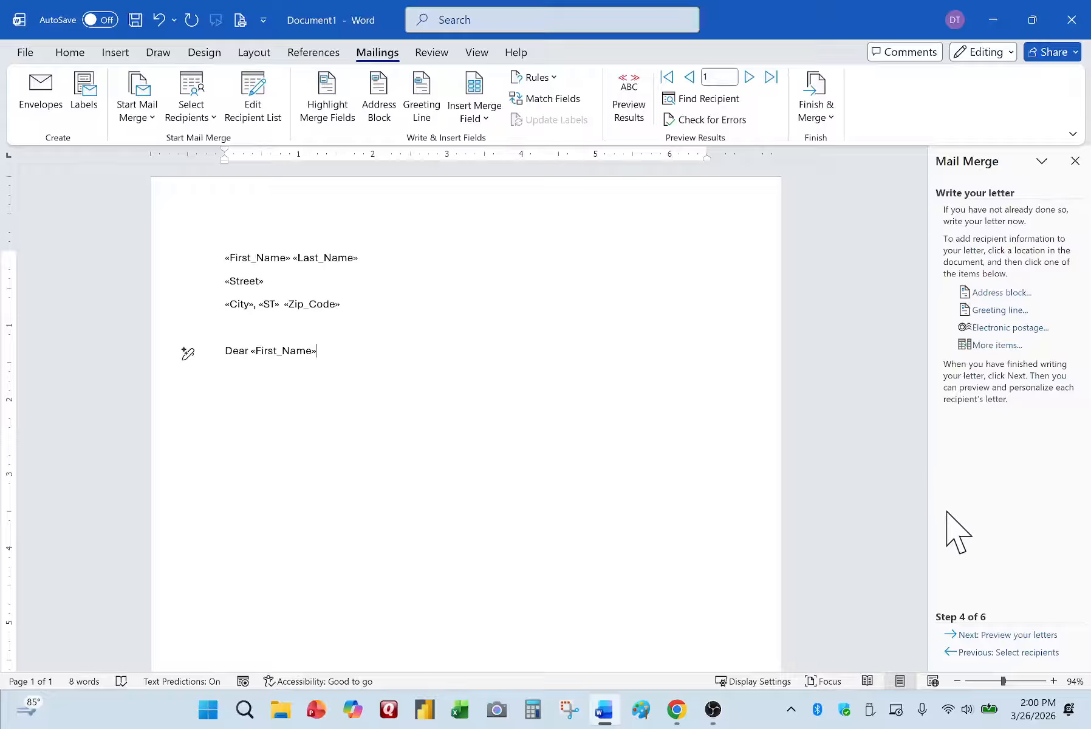
pyautogui.write(',')
# Write the body paragraph "Congratulations, you have just won $10,000,000! Please send us your checking account number so we deposit your winnings. Have fun!"
pyautogui.press('Return')
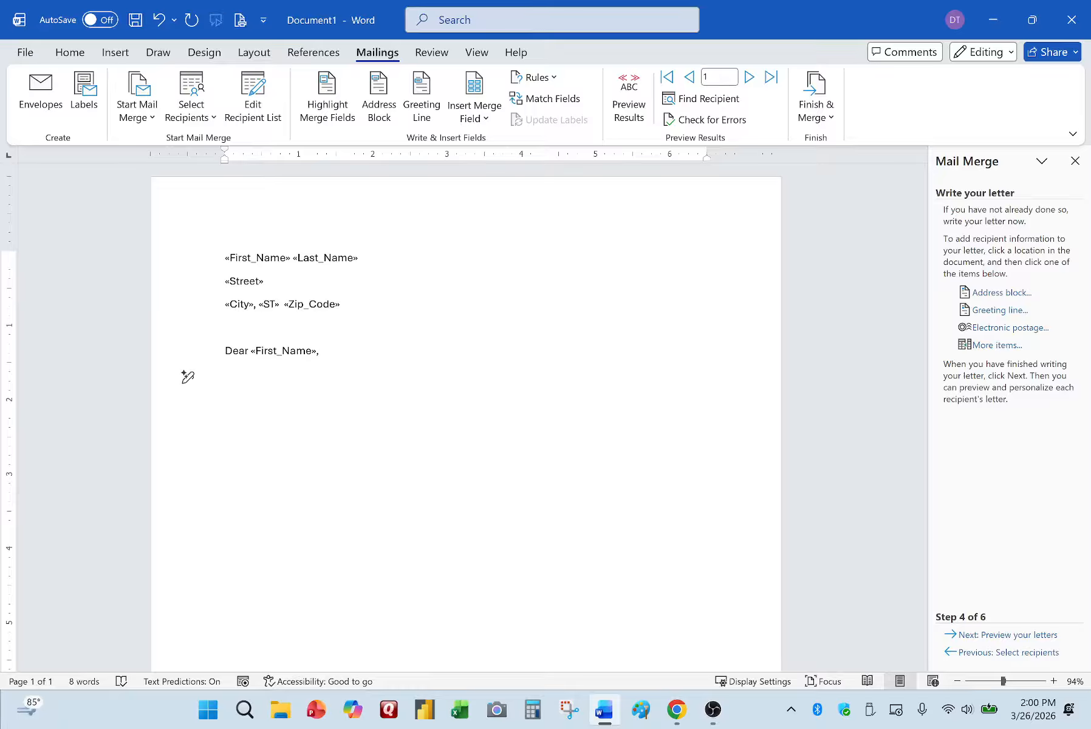
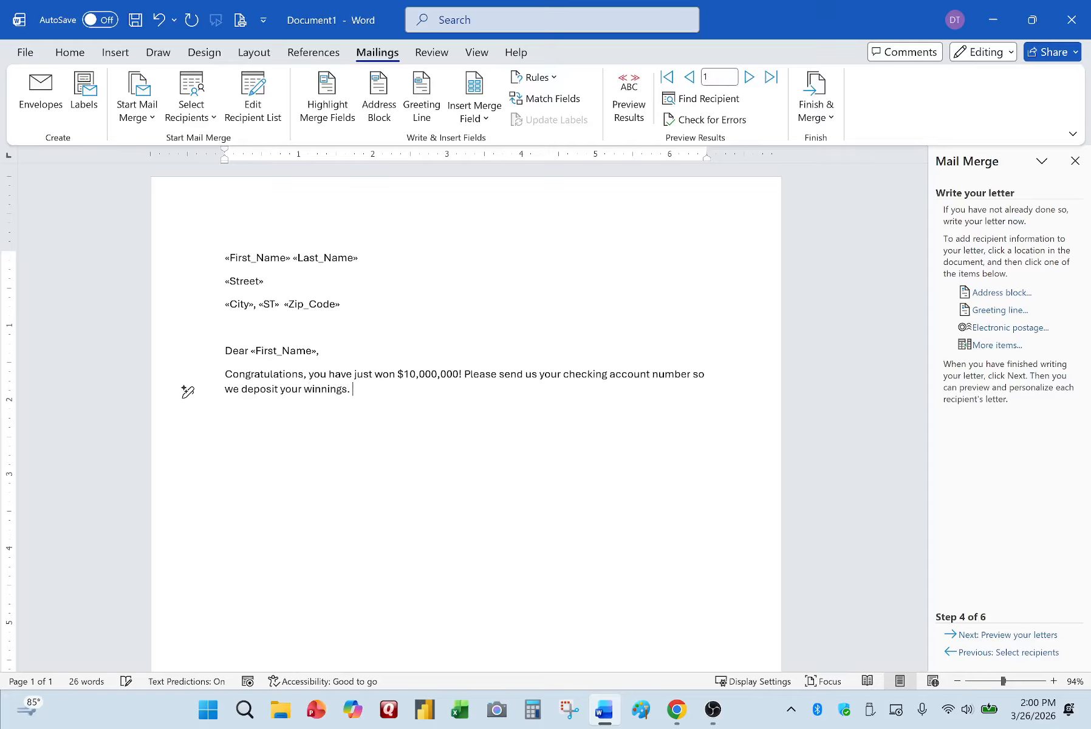
pyautogui.write('Have fun!')
pyautogui.press('Return')
pyautogui.press('Return')
pyautogui.press('BackSpace')
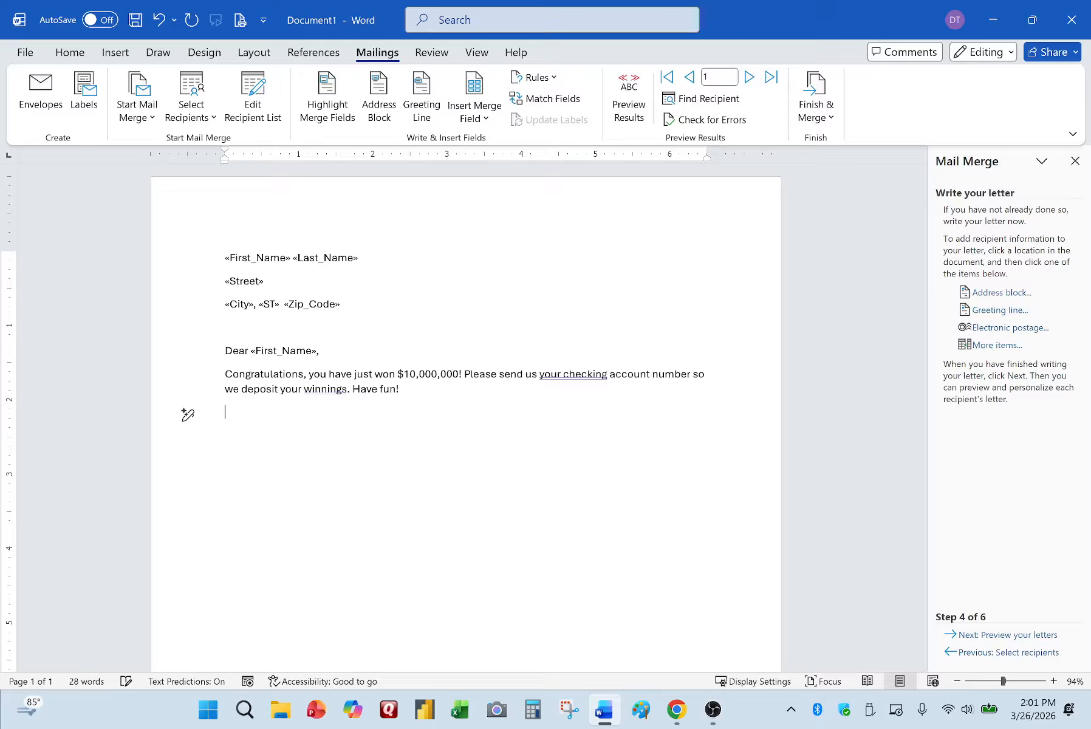
# Close the letter with "Sincerely," and the sender's full name on the line below
pyautogui.write('Sincerely,')
pyautogui.press('Return')
pyautogui.write('Im')
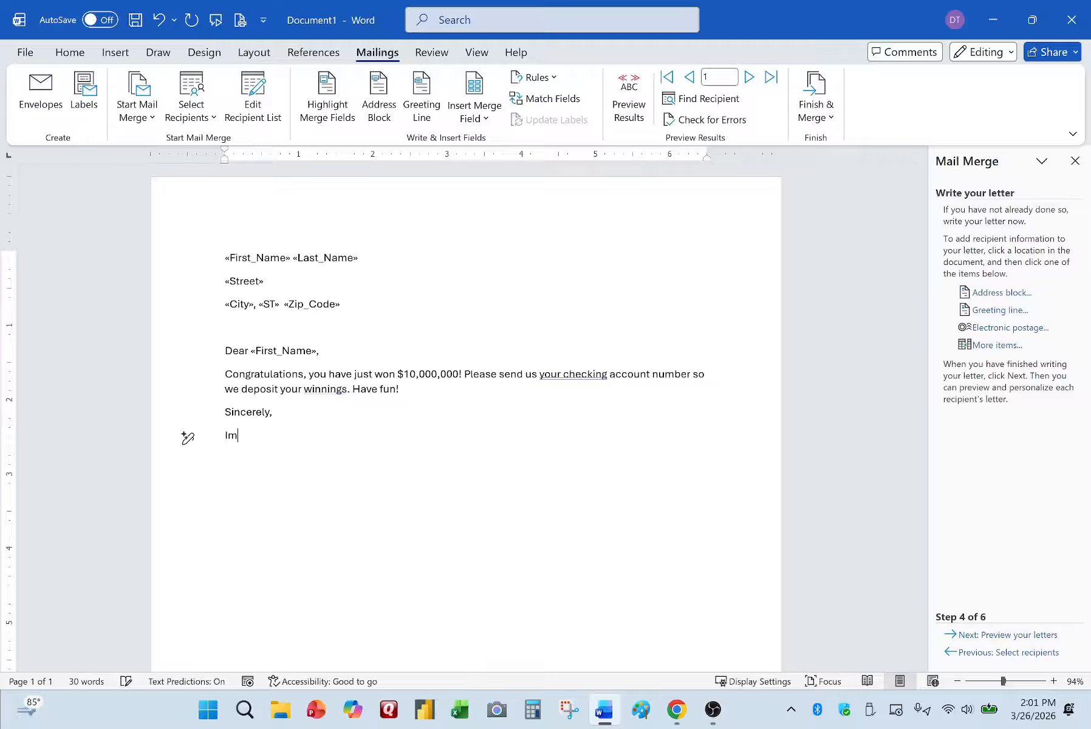
pyautogui.write('a Crook')
pyautogui.press('Return')
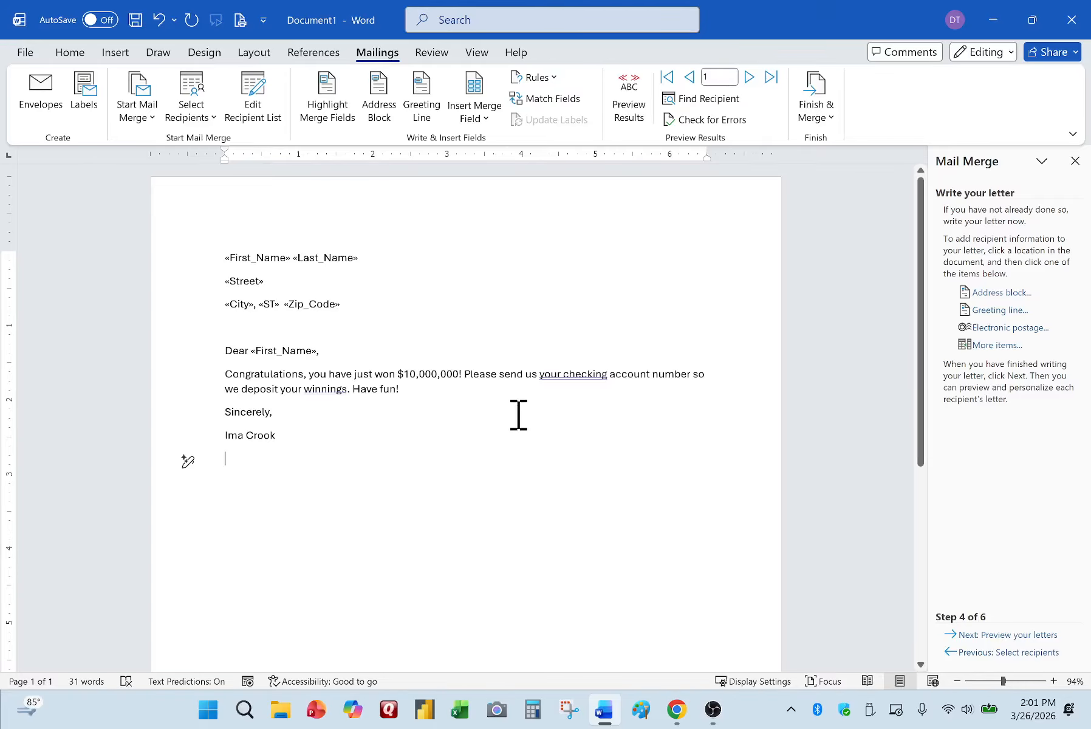
# Preview the merged letters for the first two recipients, and complete the merge by generating individual letters for all records in a new document
pyautogui.click(965, 636)
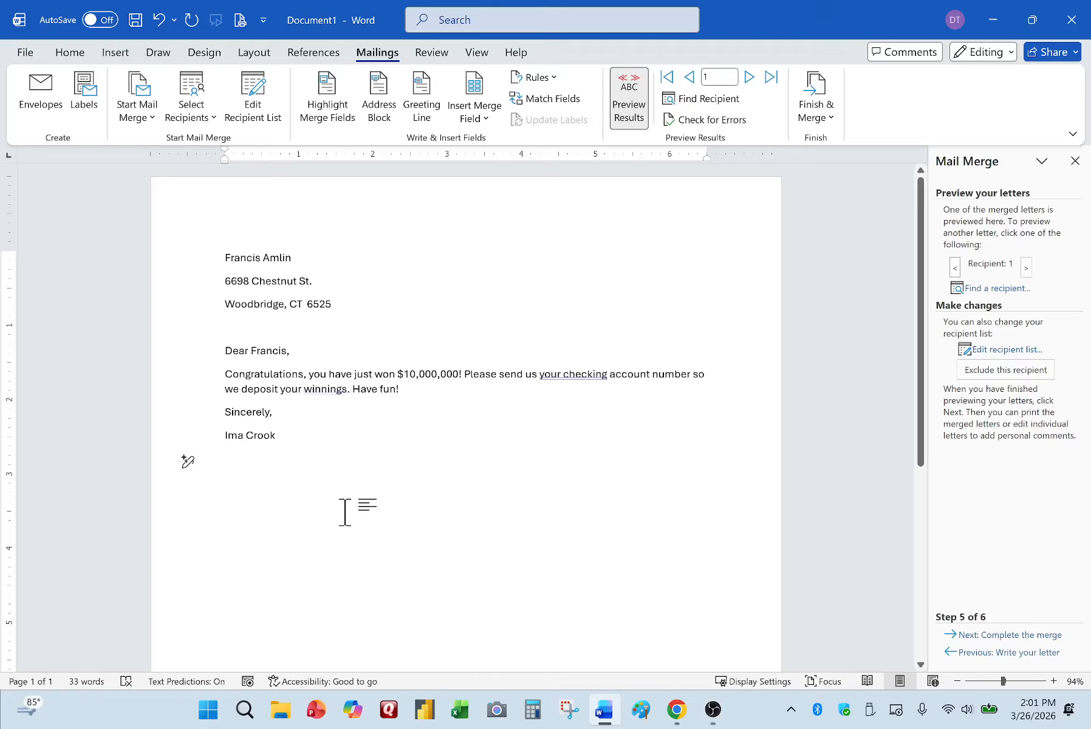
pyautogui.click(1026, 267)
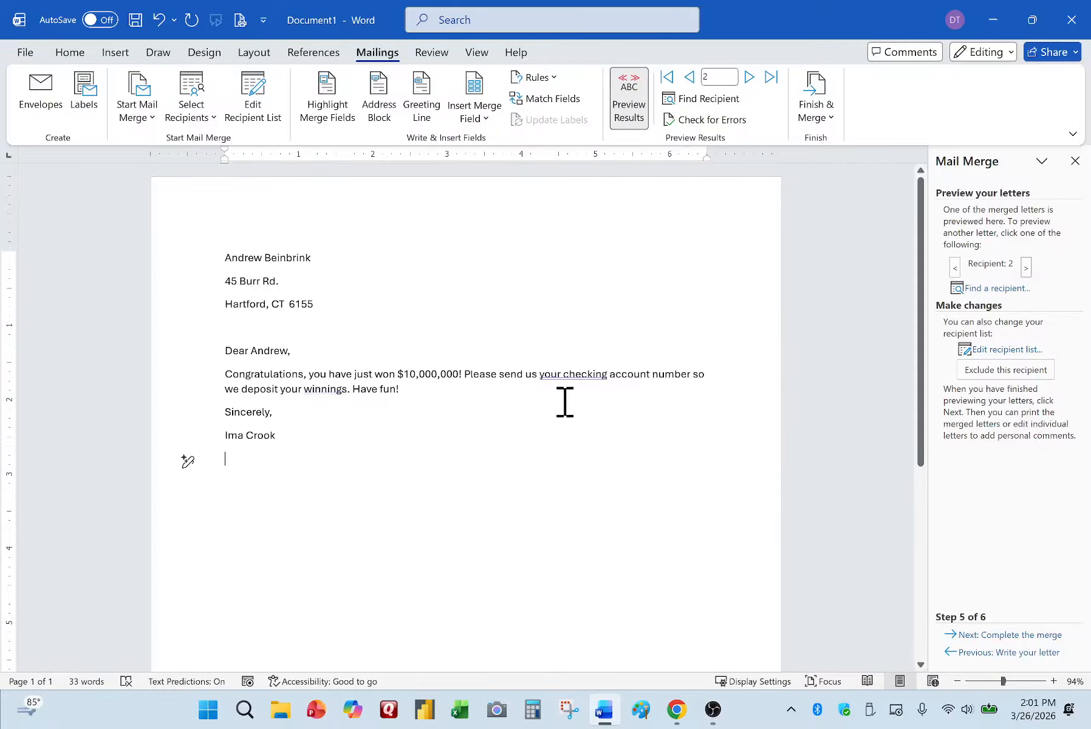
pyautogui.click(968, 635)
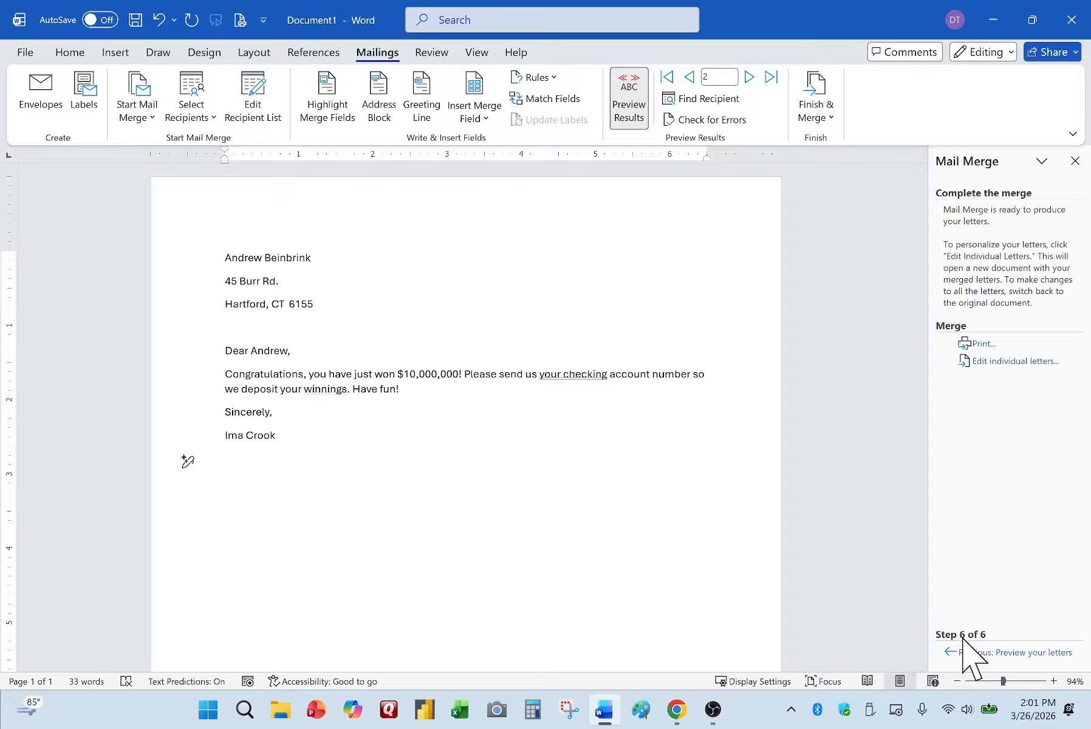
pyautogui.click(979, 364)
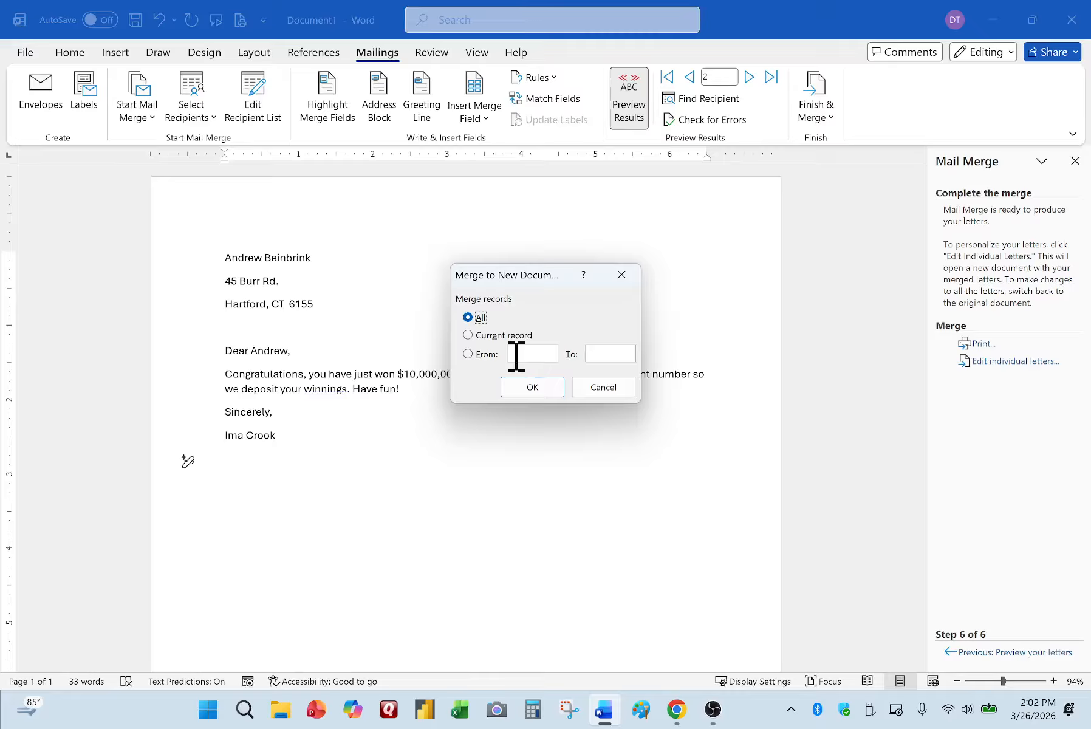
pyautogui.click(520, 389)
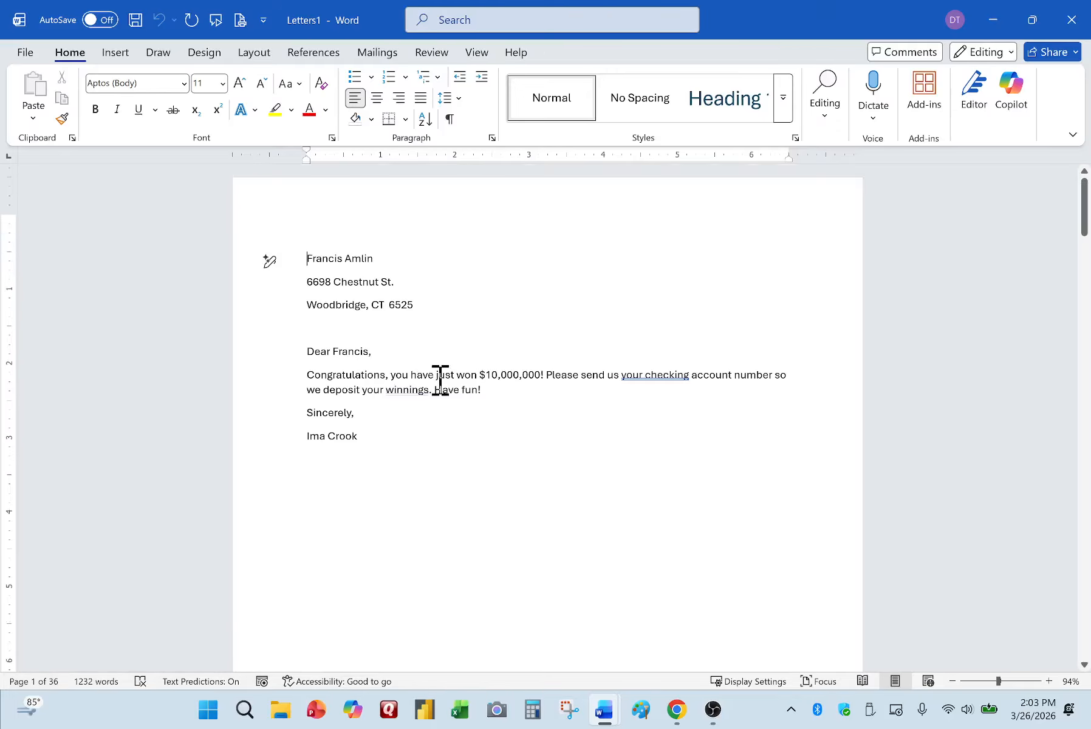
# Review the first three individual letters in the merged document and return to its beginning
pyautogui.scroll(-4, 438, 383)
pyautogui.scroll(-15, 440, 380)
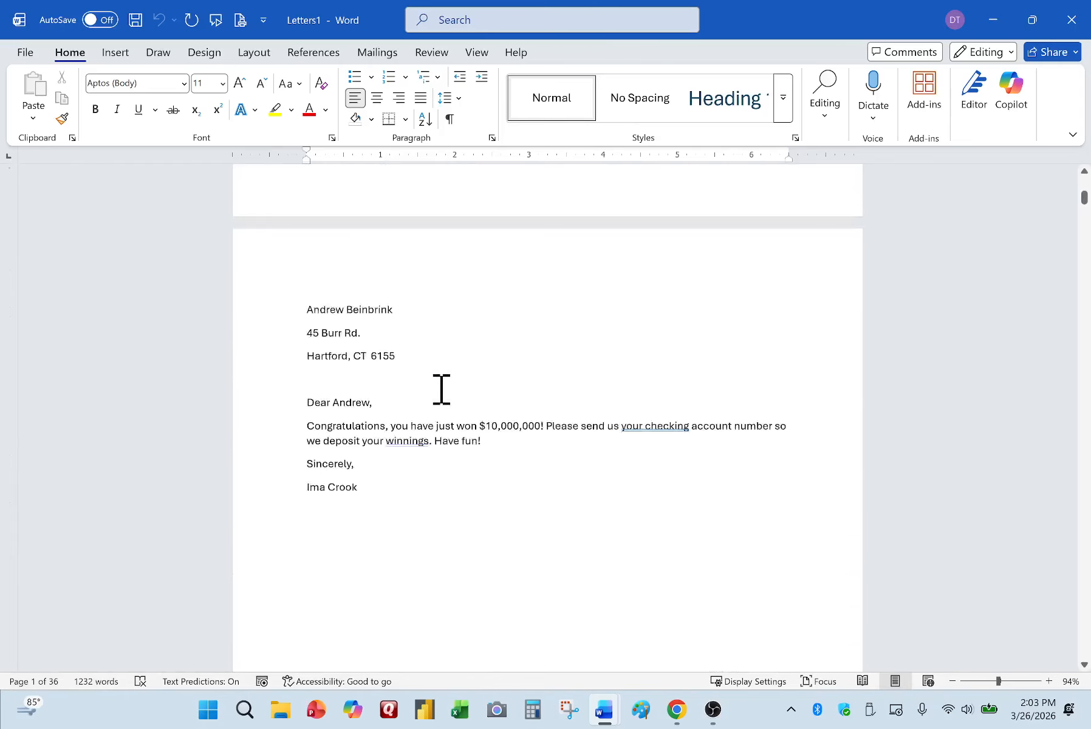
pyautogui.scroll(-15, 441, 387)
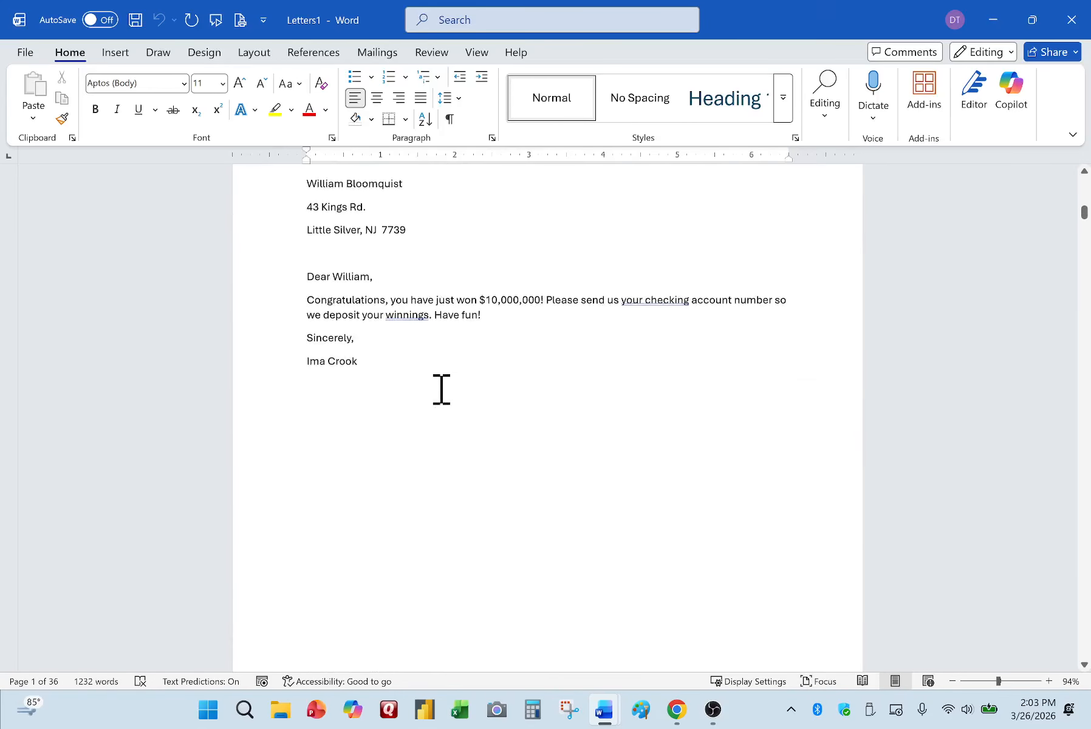
pyautogui.click(369, 56)
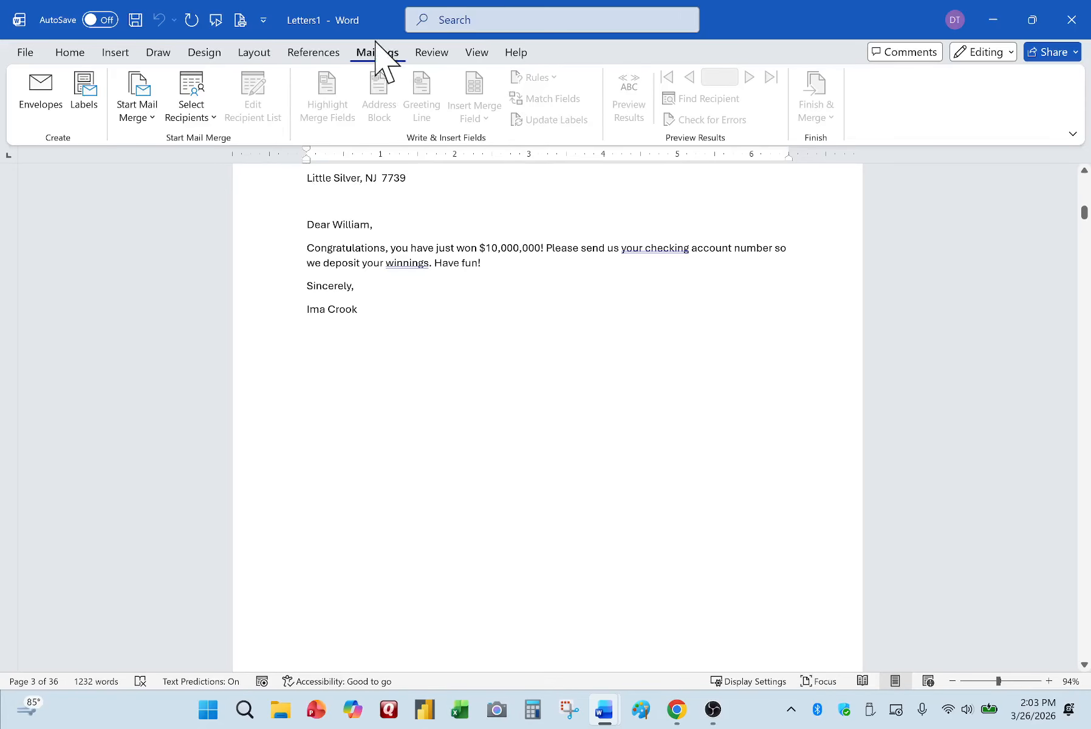
pyautogui.click(65, 53)
pyautogui.scroll(15, 679, 588)
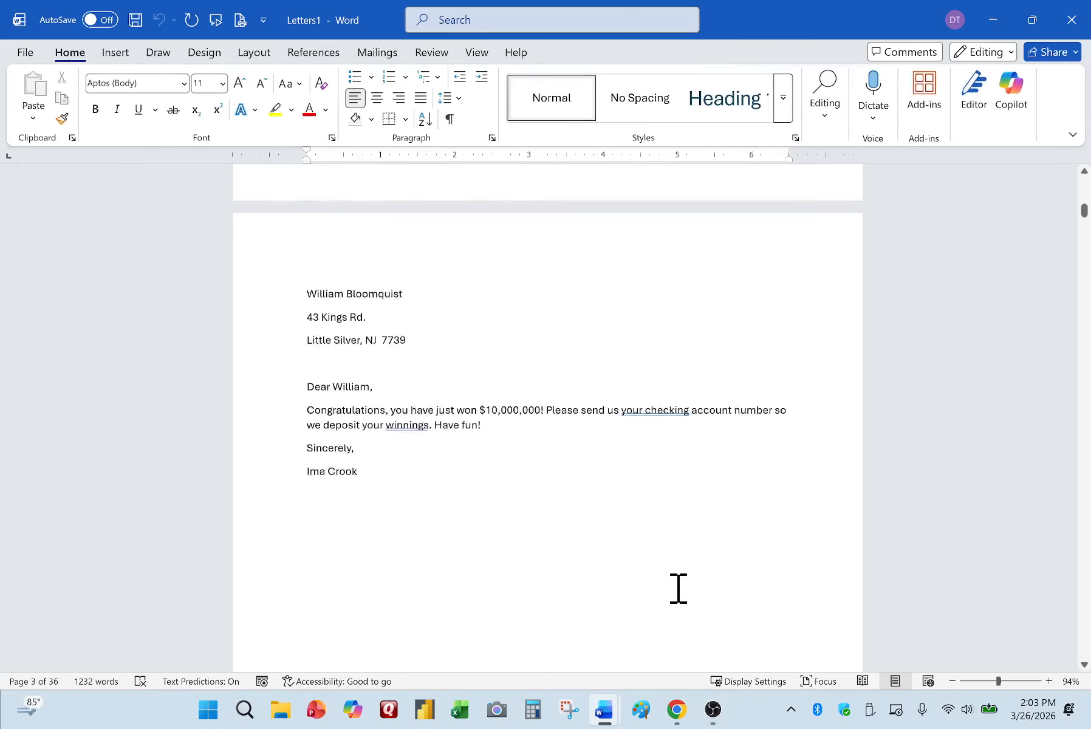
pyautogui.scroll(12, 678, 588)
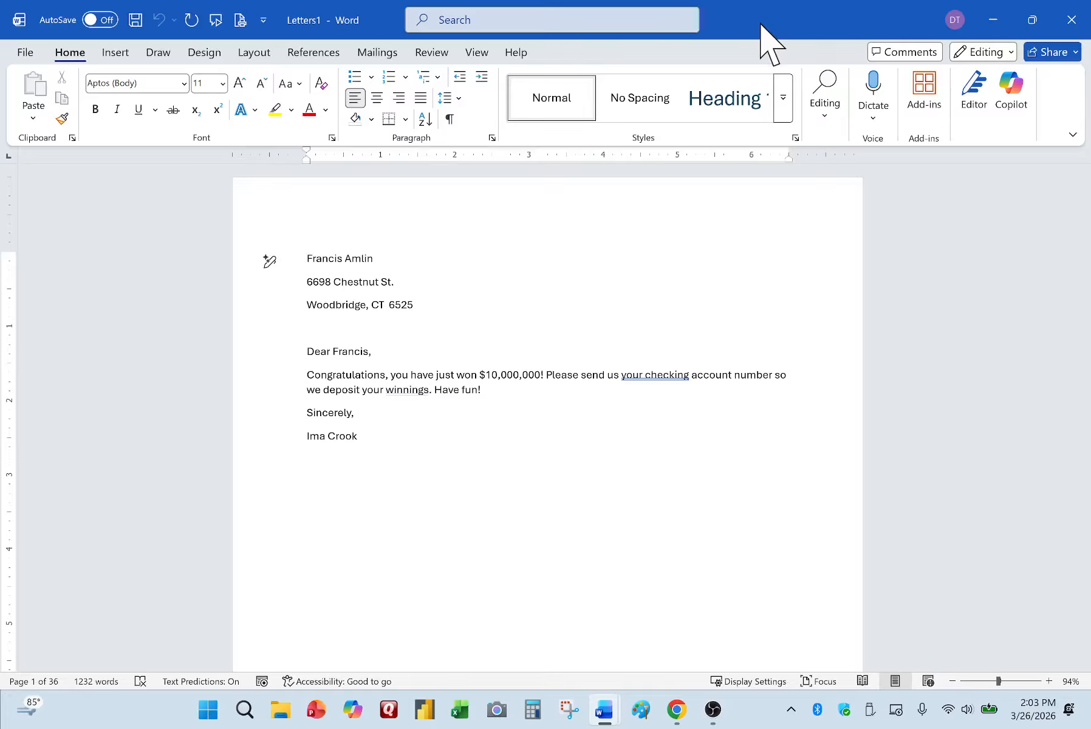
# Shrink the merged letters document to a floating window and place it over the main document so both are visible
pyautogui.moveTo(769, 42); pyautogui.dragTo(984, 196)
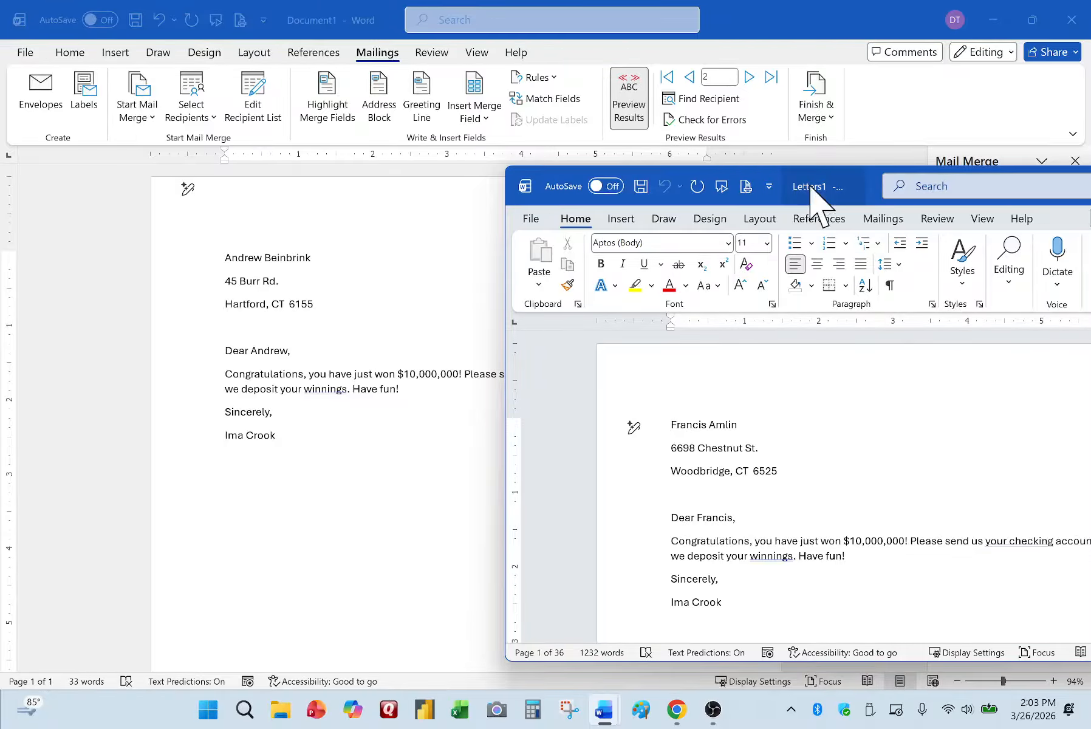
pyautogui.moveTo(803, 187); pyautogui.dragTo(435, 206)
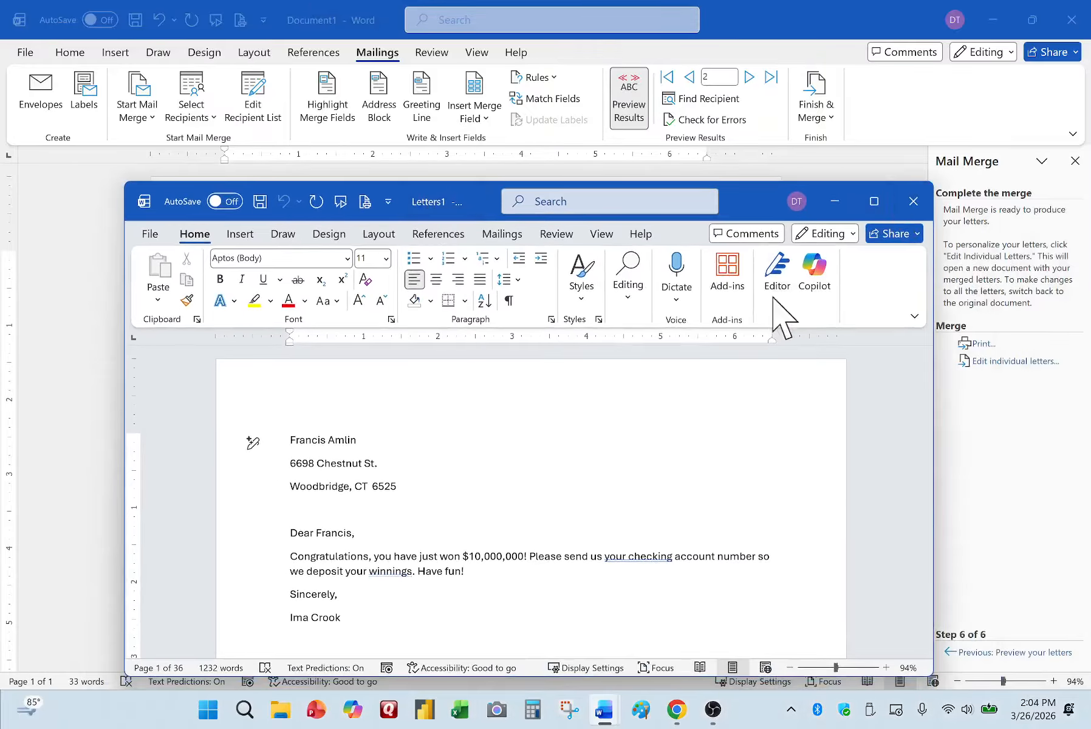
# Close the merged letters document without saving it and return to the main letter
pyautogui.scroll(-1, 522, 503)
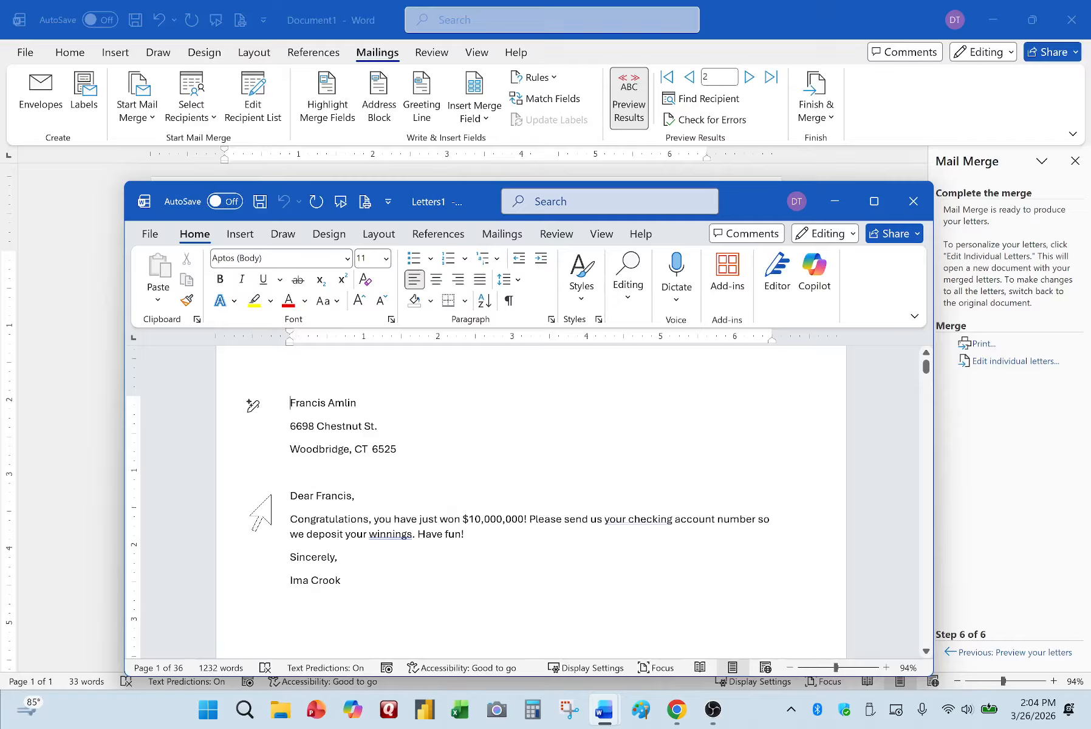
pyautogui.click(914, 207)
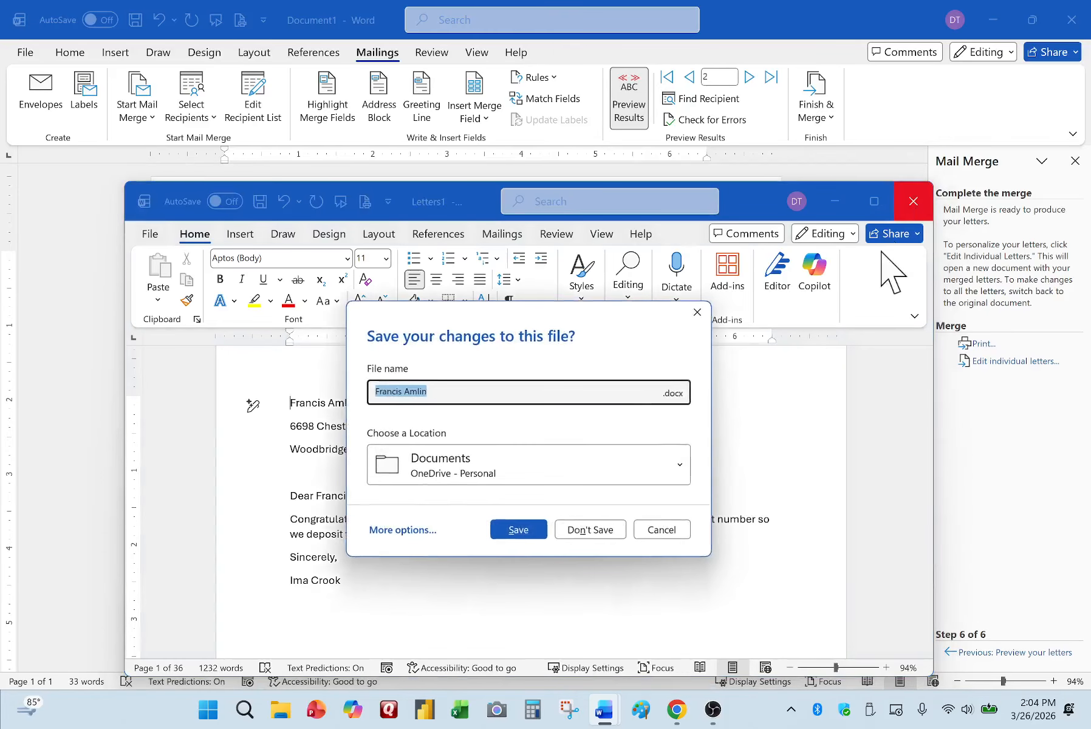
pyautogui.click(590, 531)
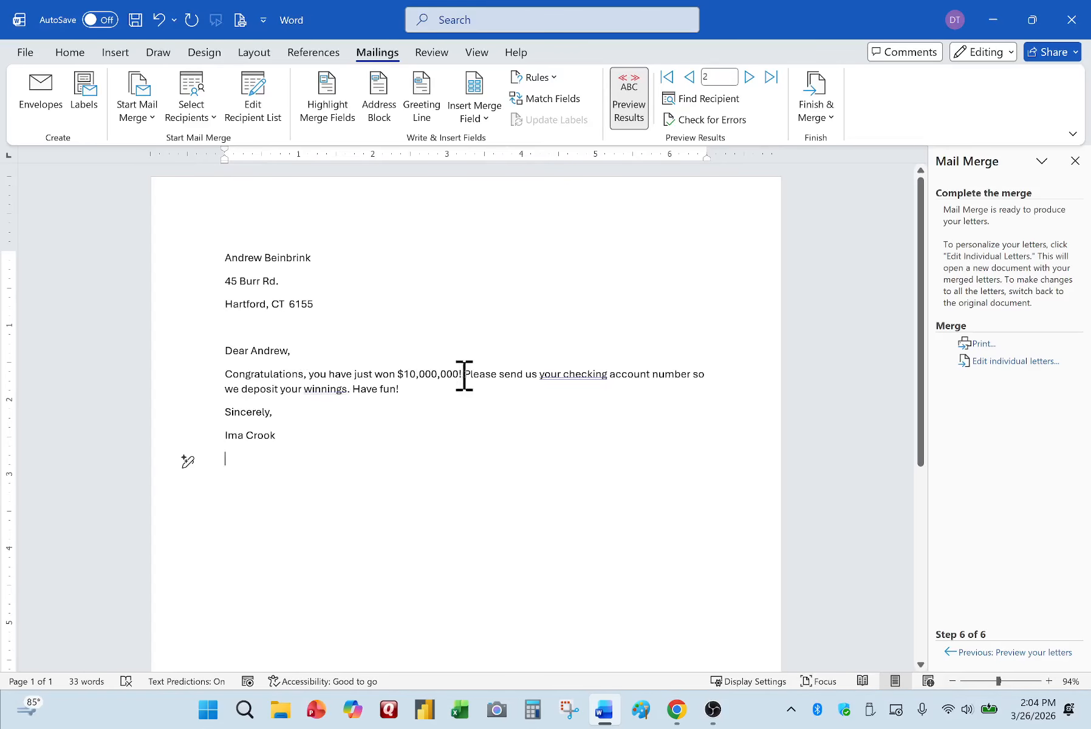
# Make "Congratulations, you have just won $10,000,000" bold and enlarge it to 12 pt in the main letter
pyautogui.moveTo(458, 374); pyautogui.dragTo(235, 376)
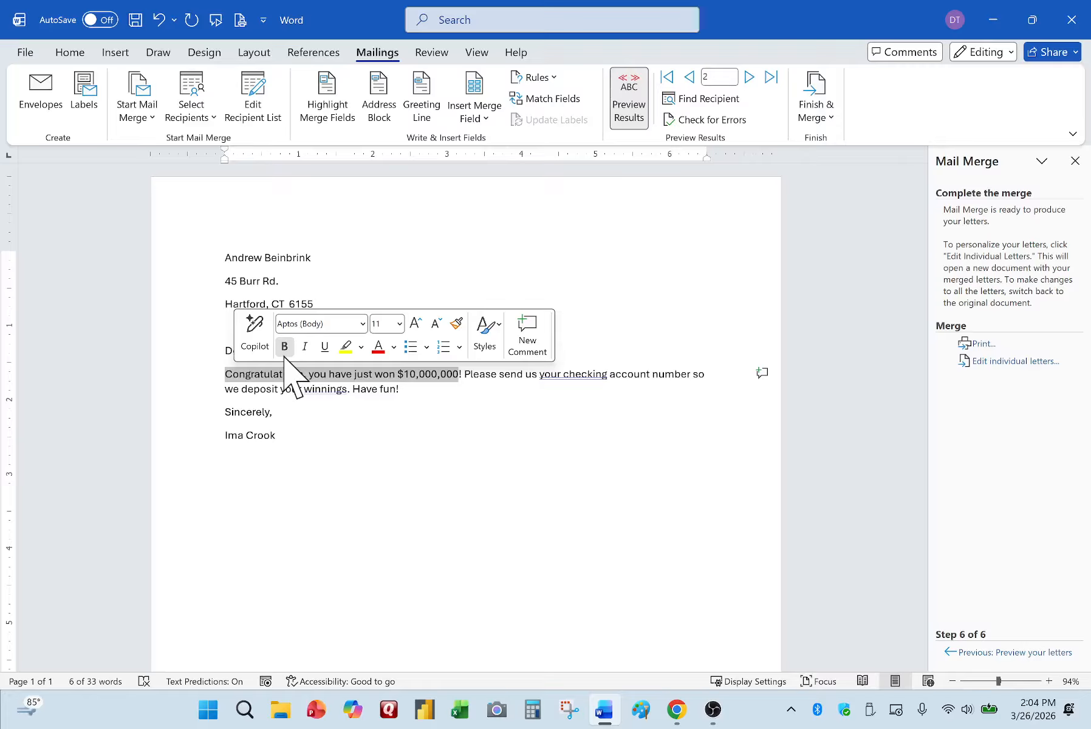
pyautogui.click(284, 347)
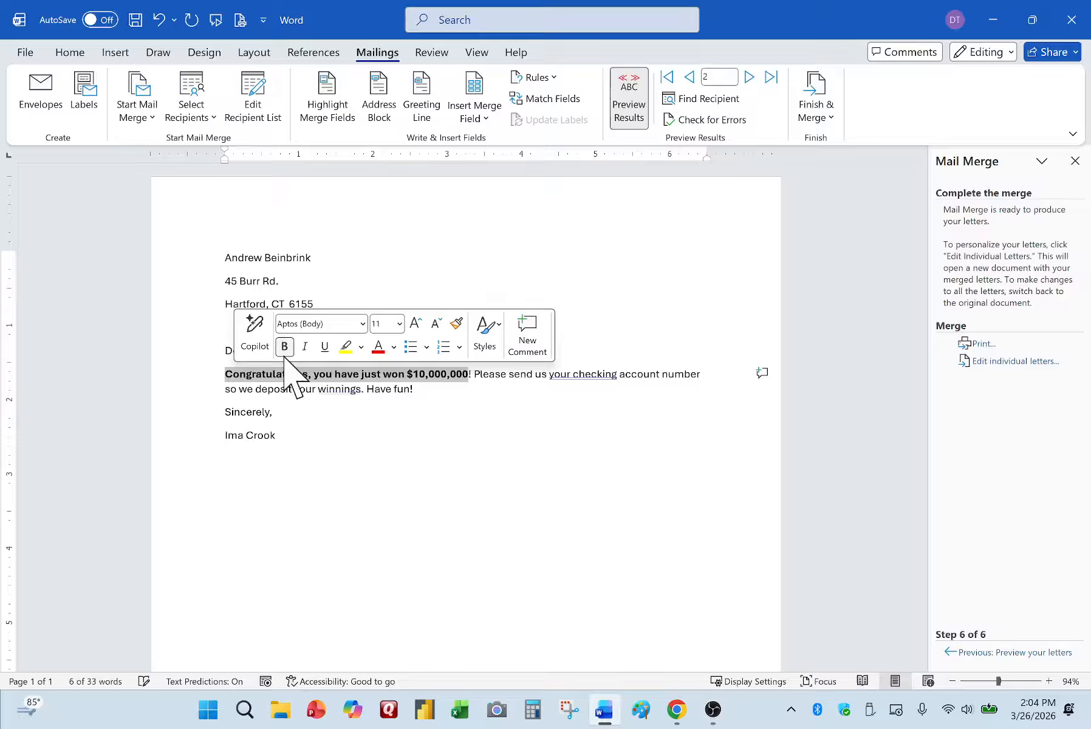
pyautogui.click(413, 324)
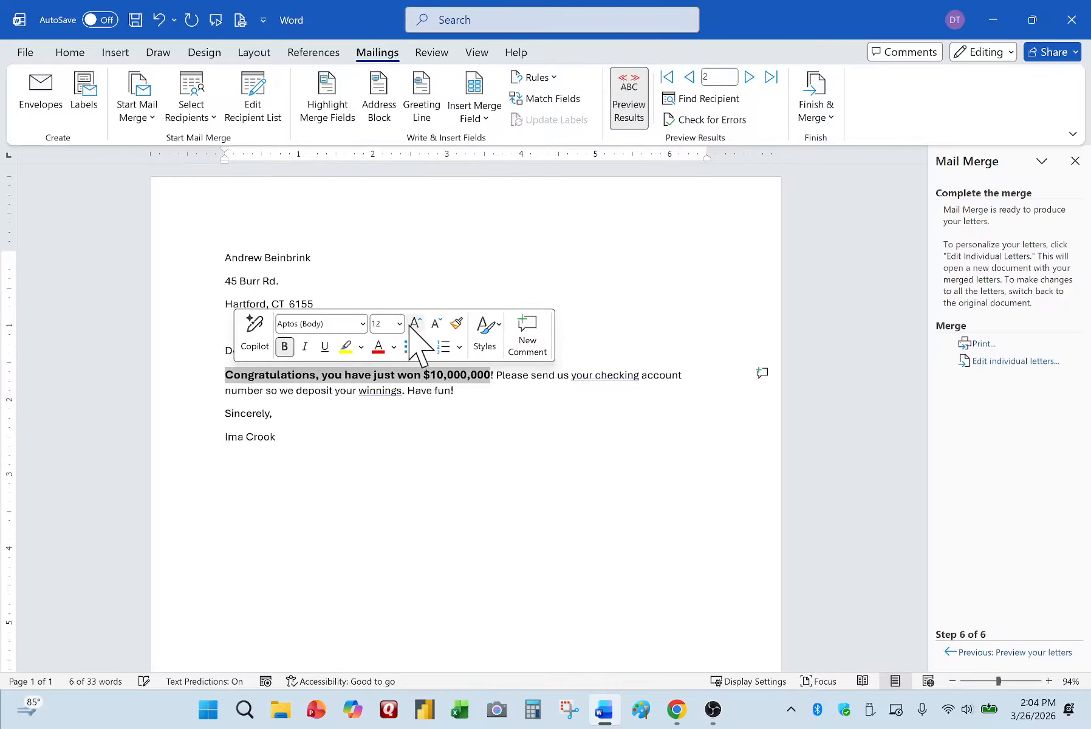
pyautogui.click(447, 375)
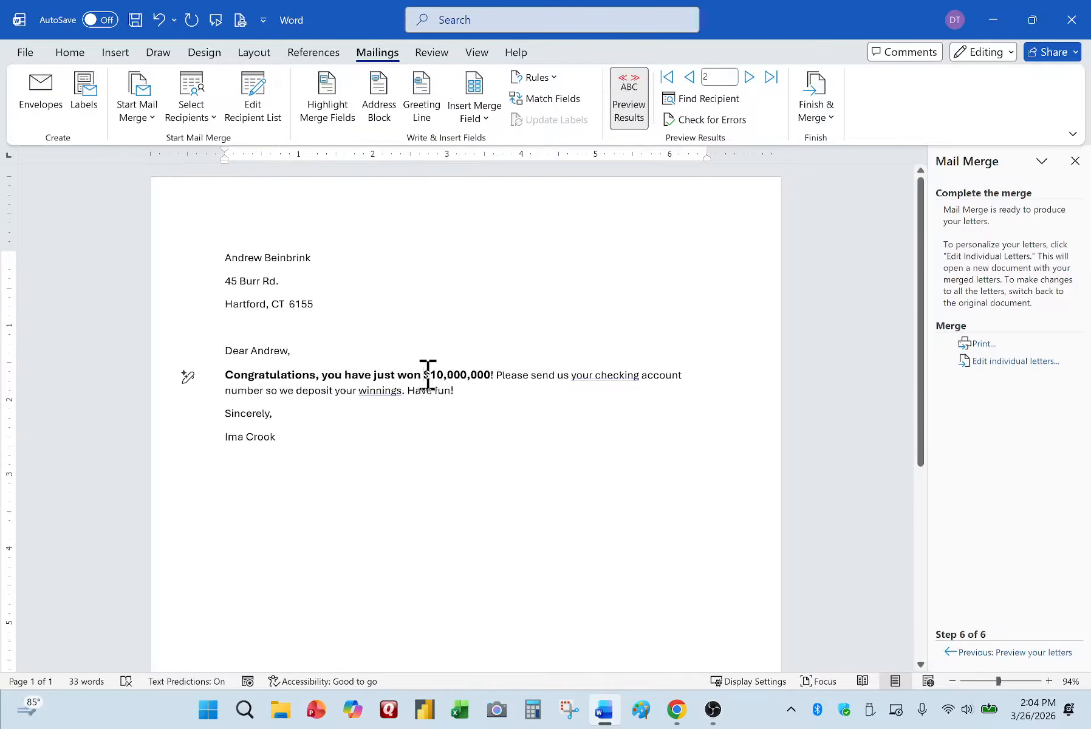
# Color the amount "$10,000,000" in the main letter with the green theme color
pyautogui.moveTo(425, 375); pyautogui.dragTo(491, 373)
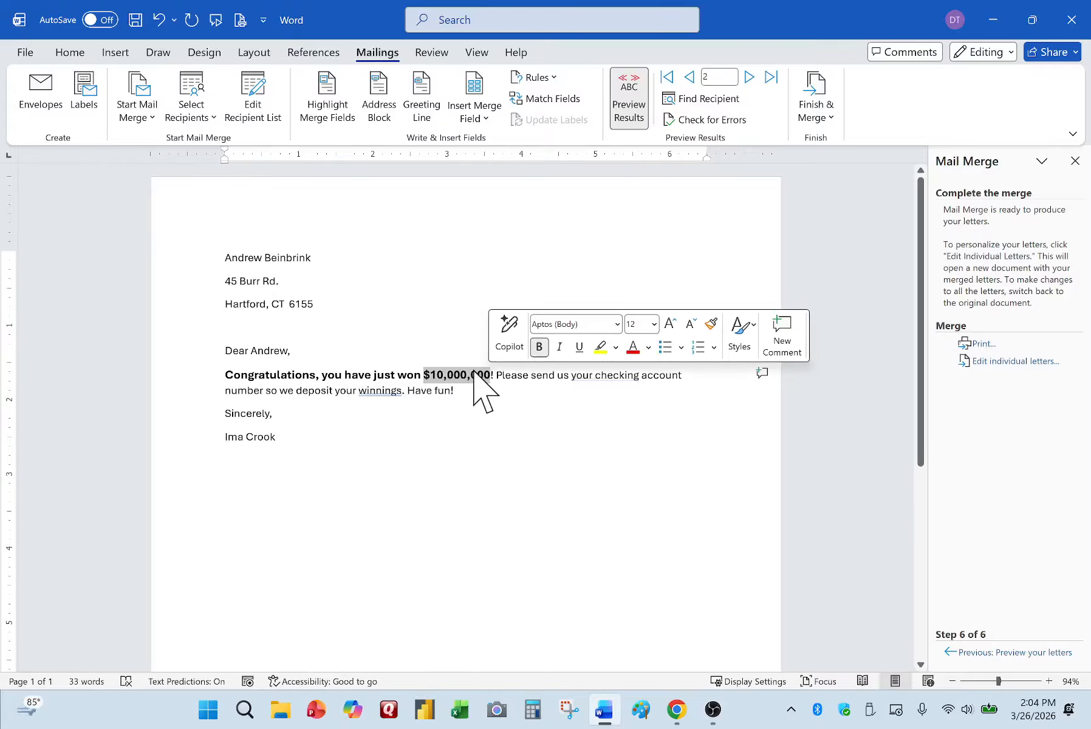
pyautogui.click(647, 352)
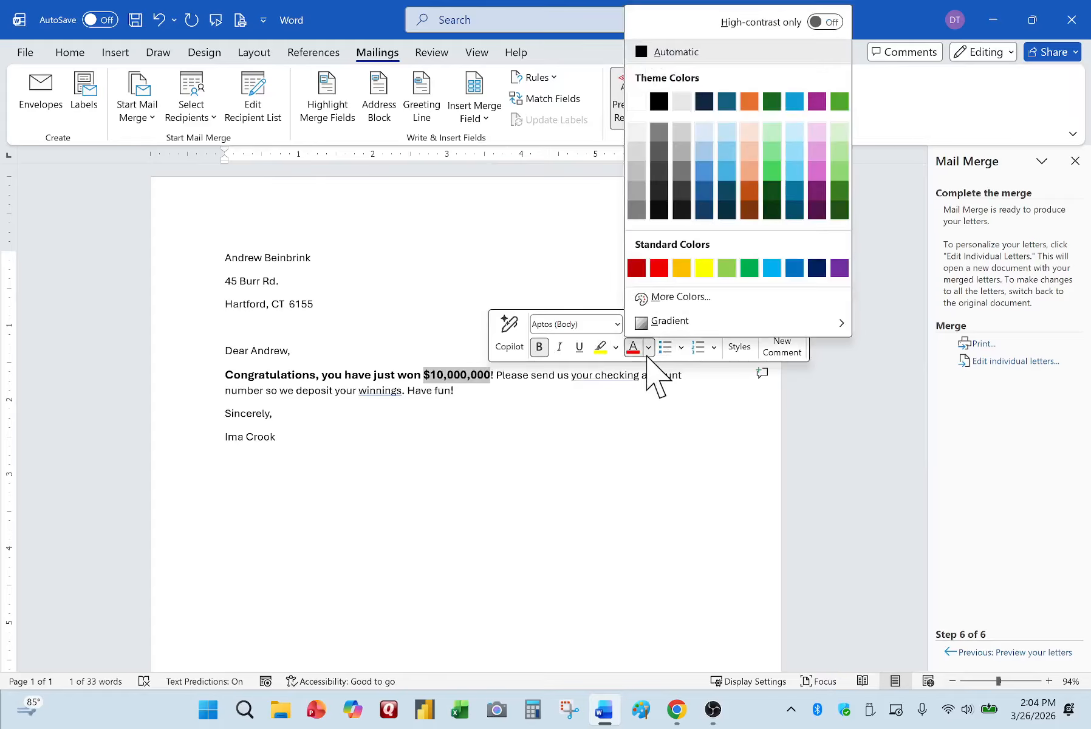
pyautogui.click(841, 102)
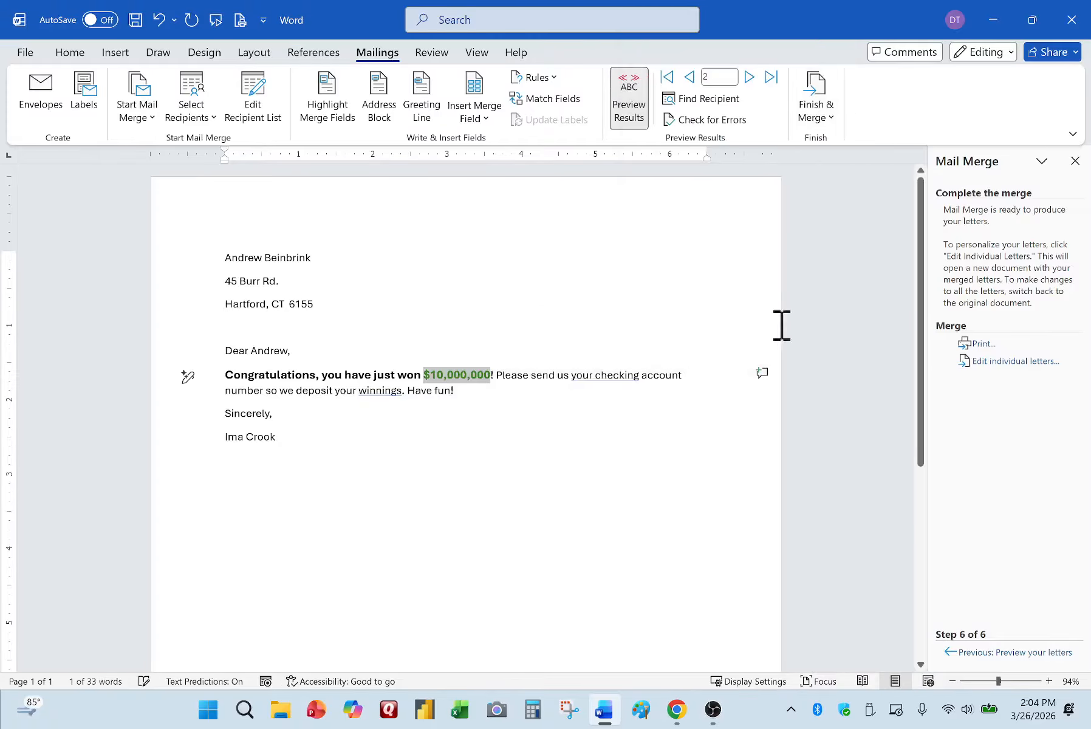
pyautogui.click(643, 521)
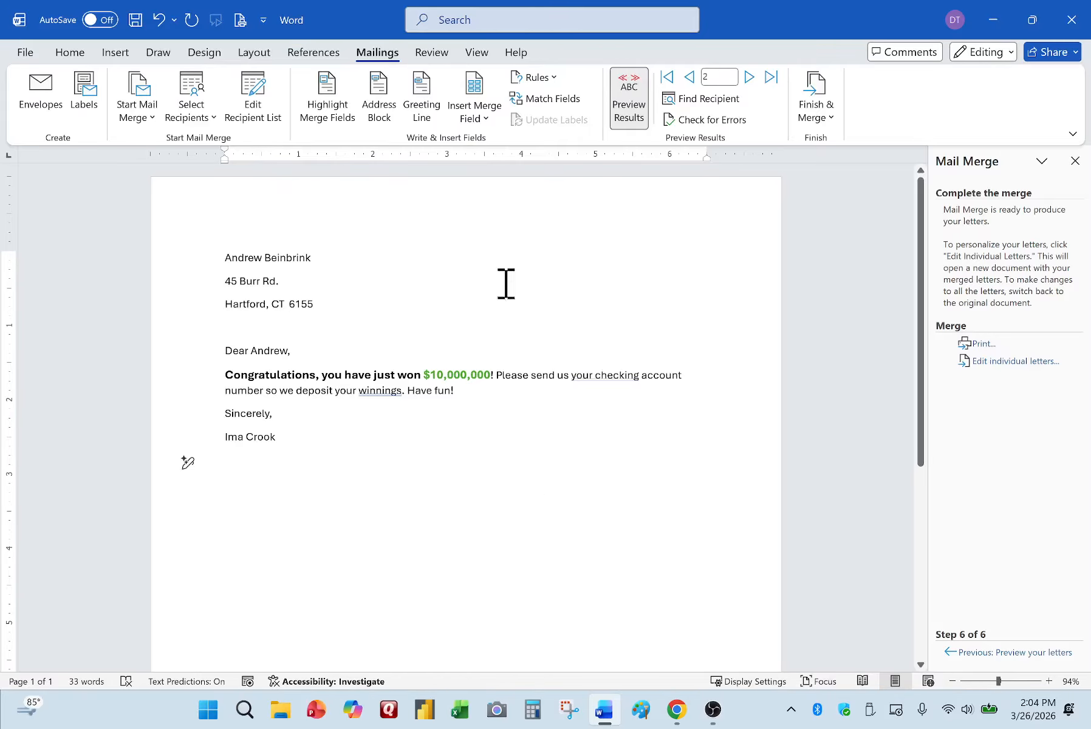
# Merge all records into a new document of individual letters and review the formatting in the first few letters
pyautogui.click(1015, 362)
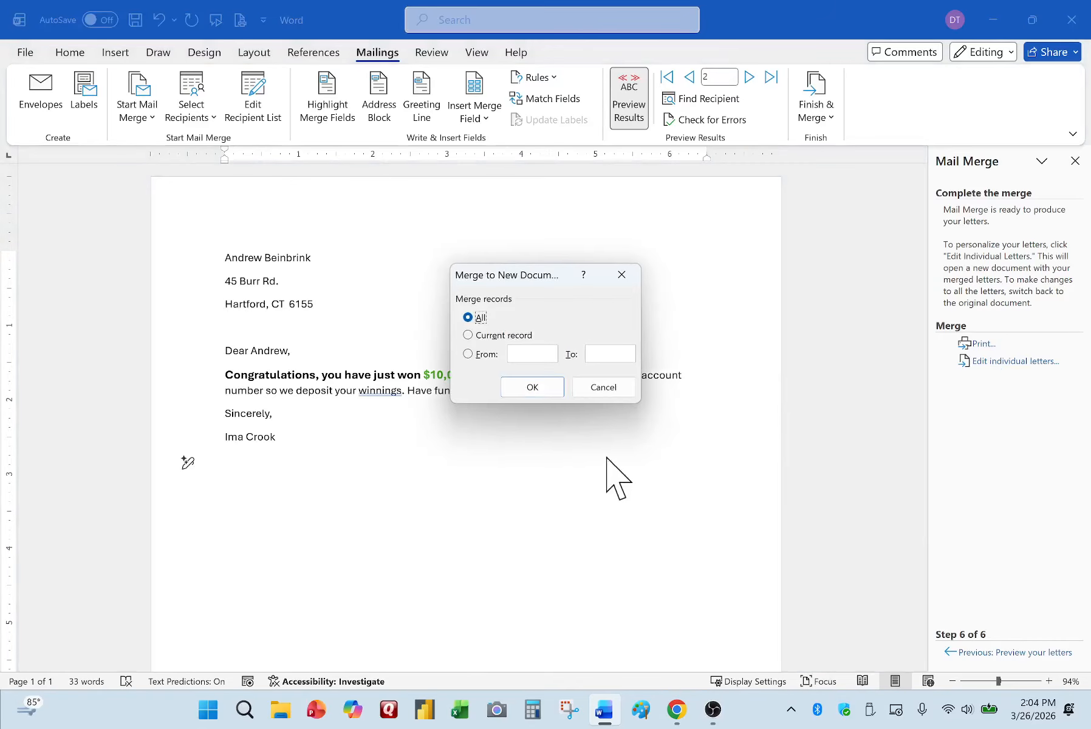
pyautogui.click(532, 387)
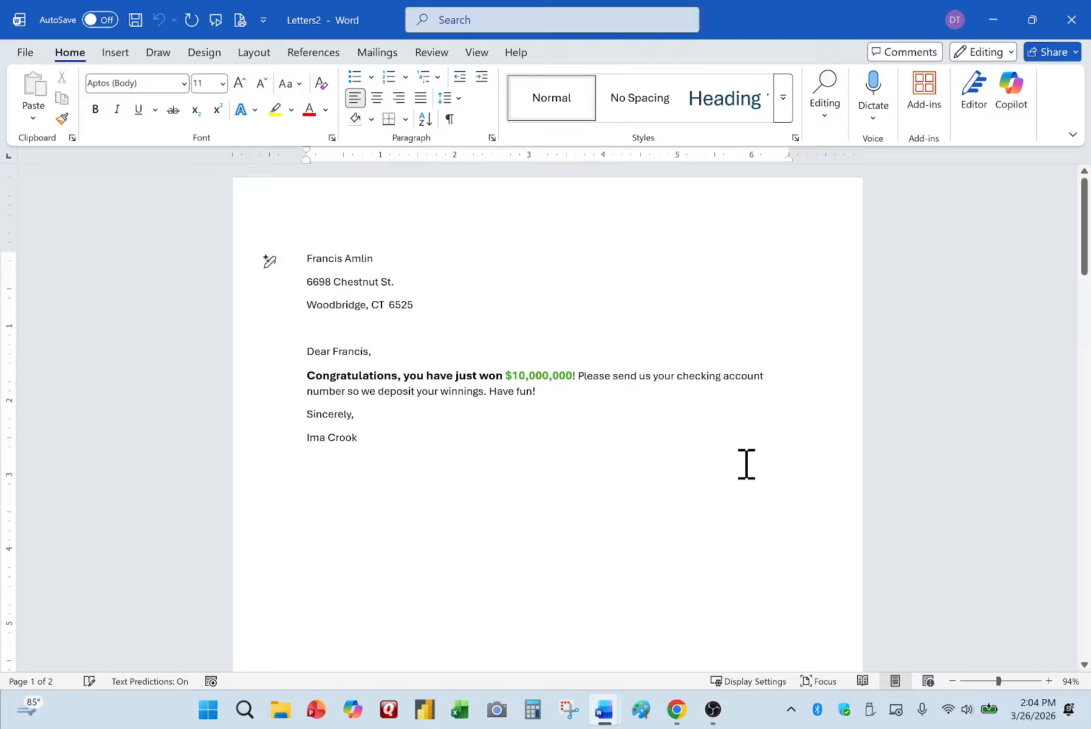
pyautogui.scroll(-5, 746, 464)
pyautogui.scroll(-15, 746, 464)
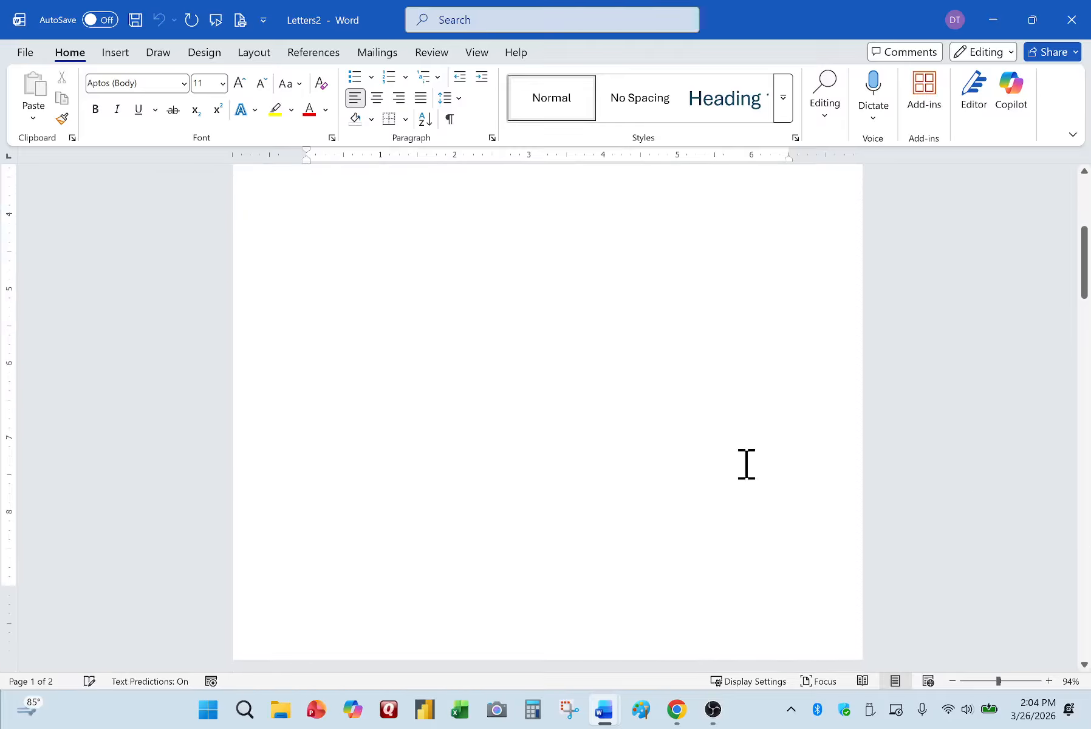
pyautogui.scroll(-20, 747, 464)
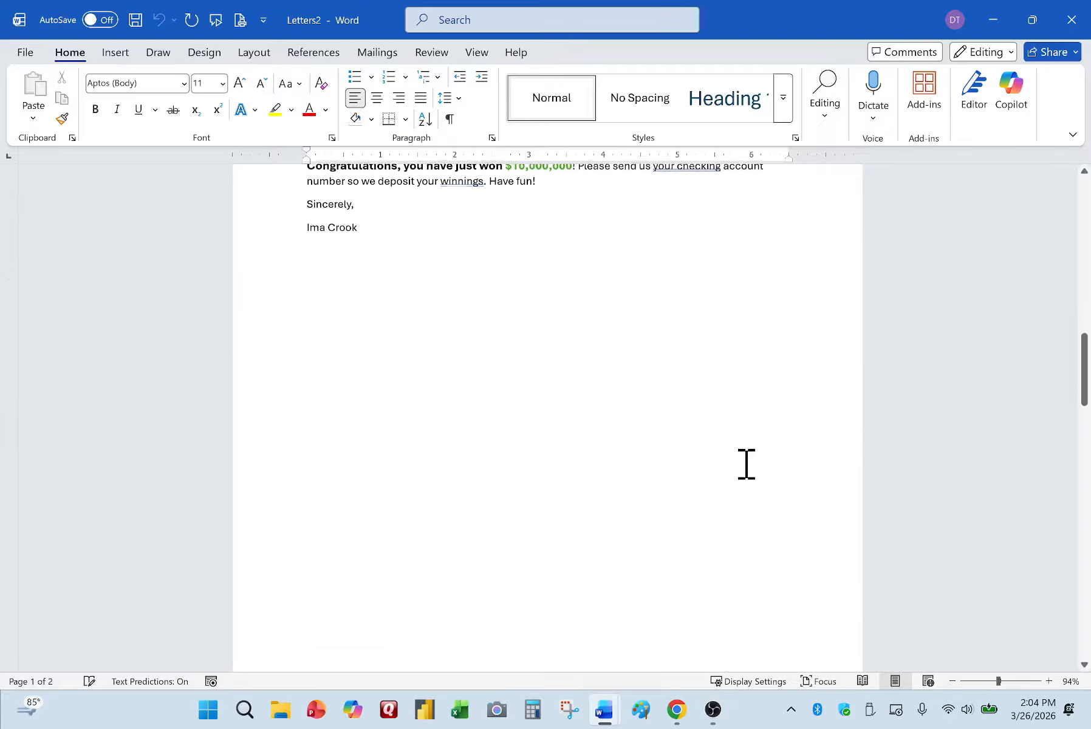
pyautogui.scroll(-15, 747, 464)
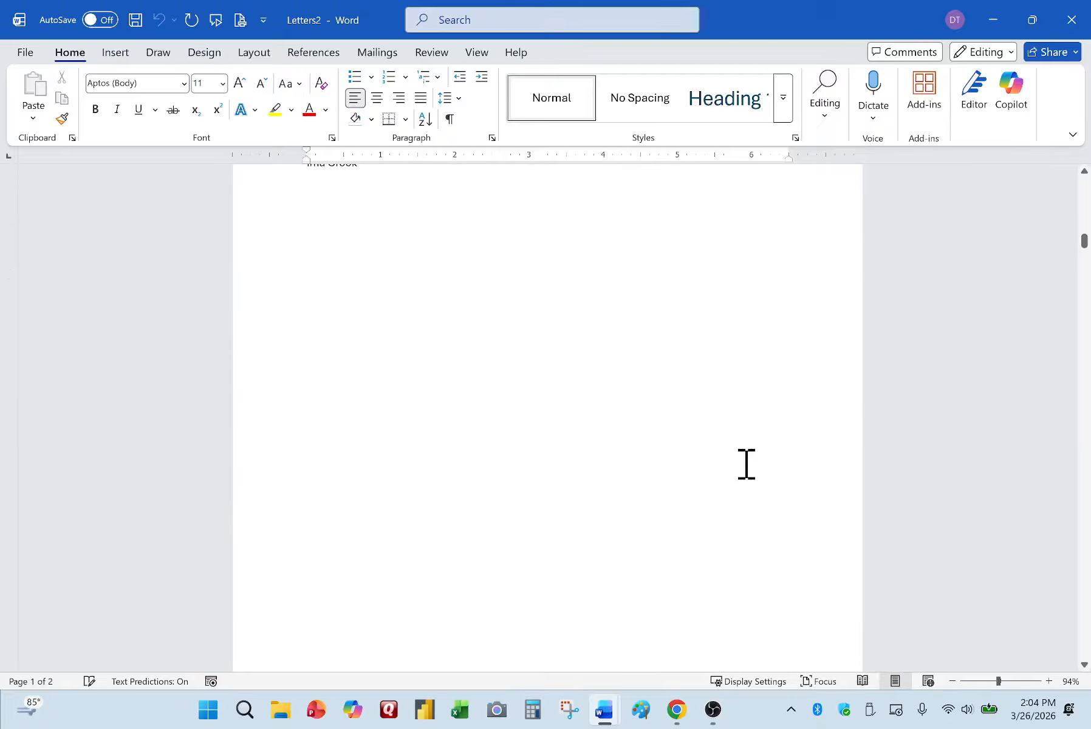
pyautogui.scroll(20, 746, 464)
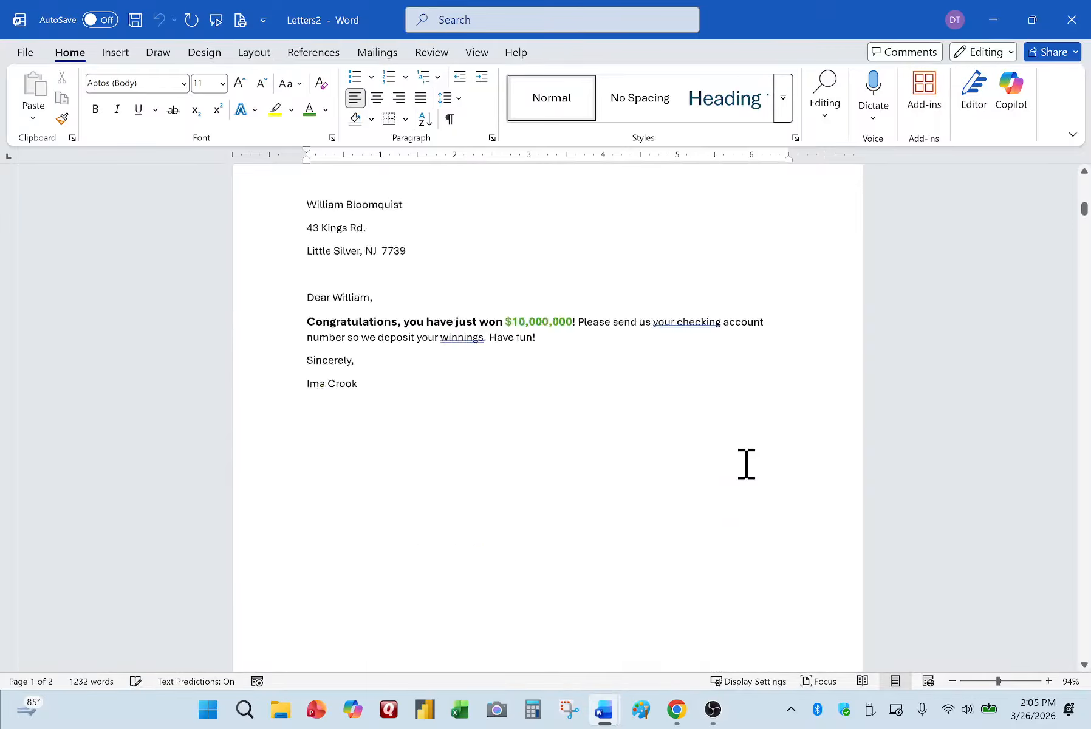
pyautogui.scroll(12, 746, 464)
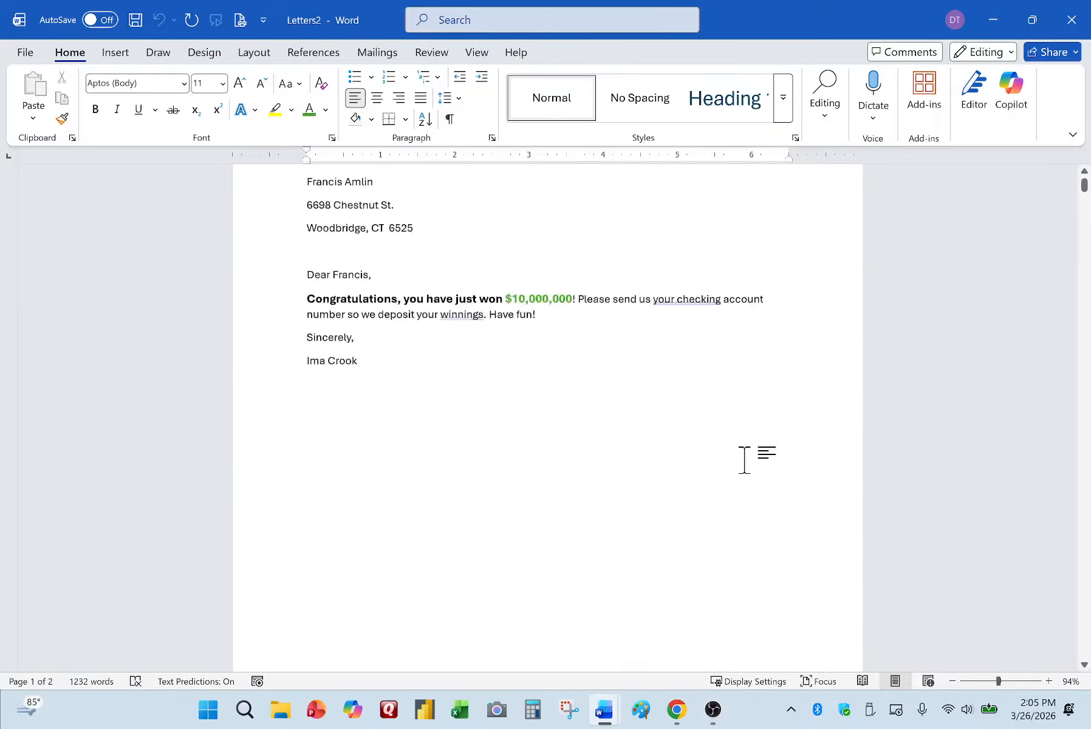
# Add a rounded rectangle about 1.21" high and 2.84" wide beside the third letter's address, containing the text "It is a scam!"
pyautogui.scroll(-12, 744, 457)
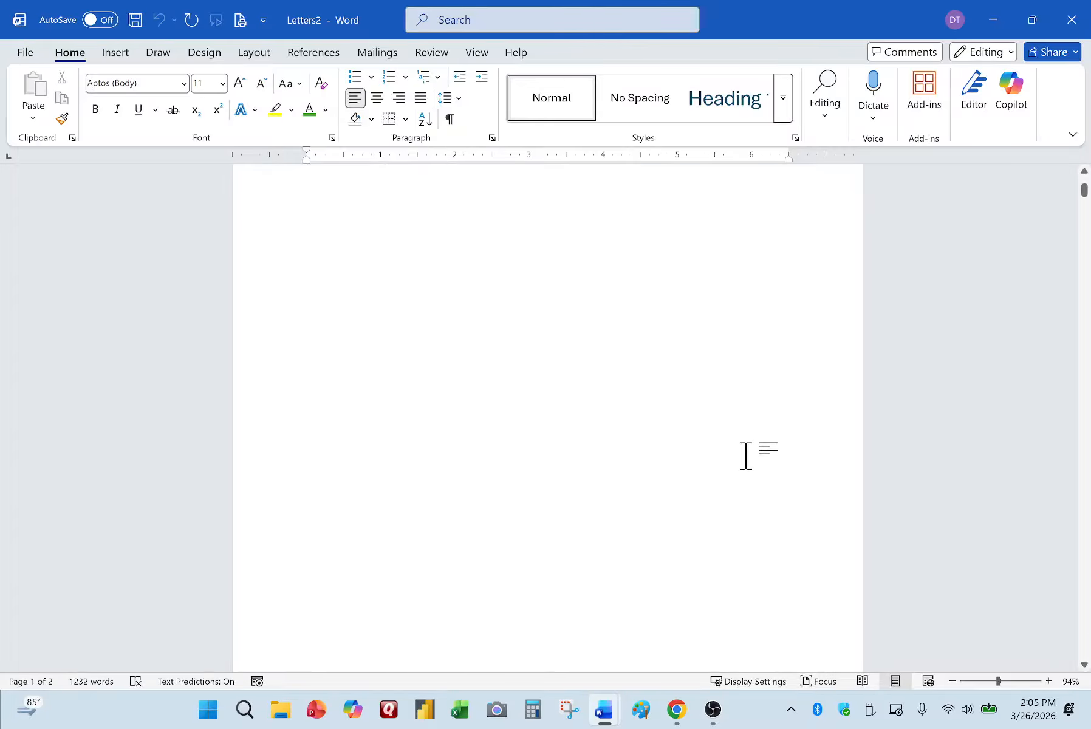
pyautogui.scroll(-12, 748, 458)
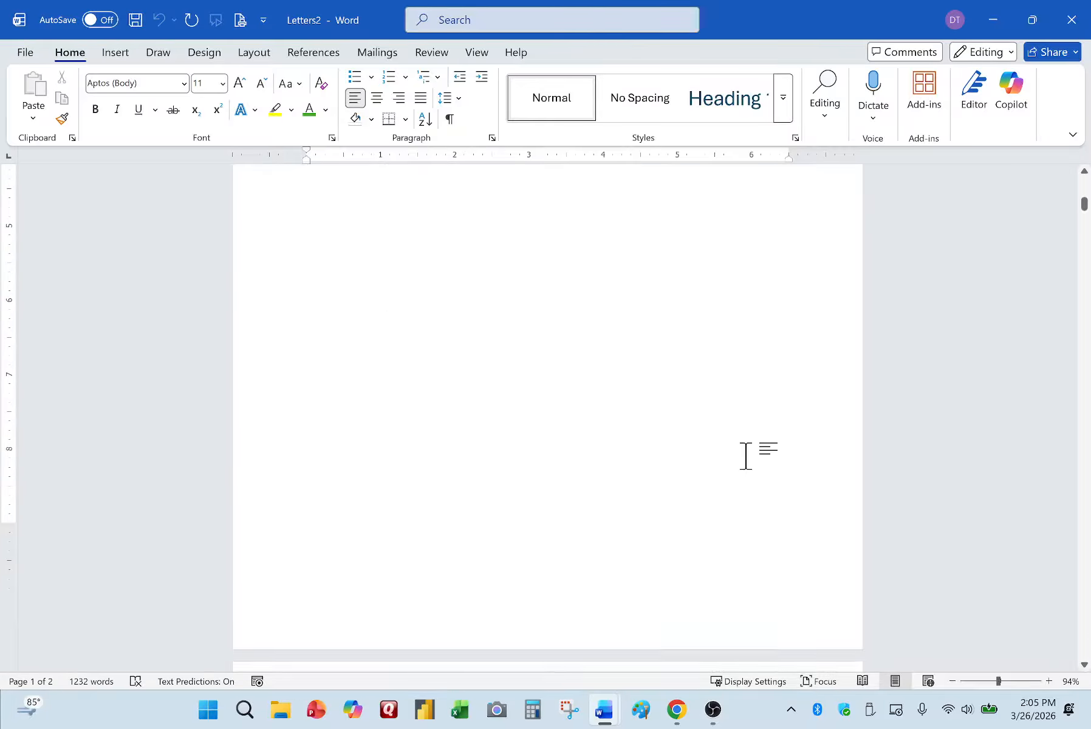
pyautogui.scroll(-2, 748, 458)
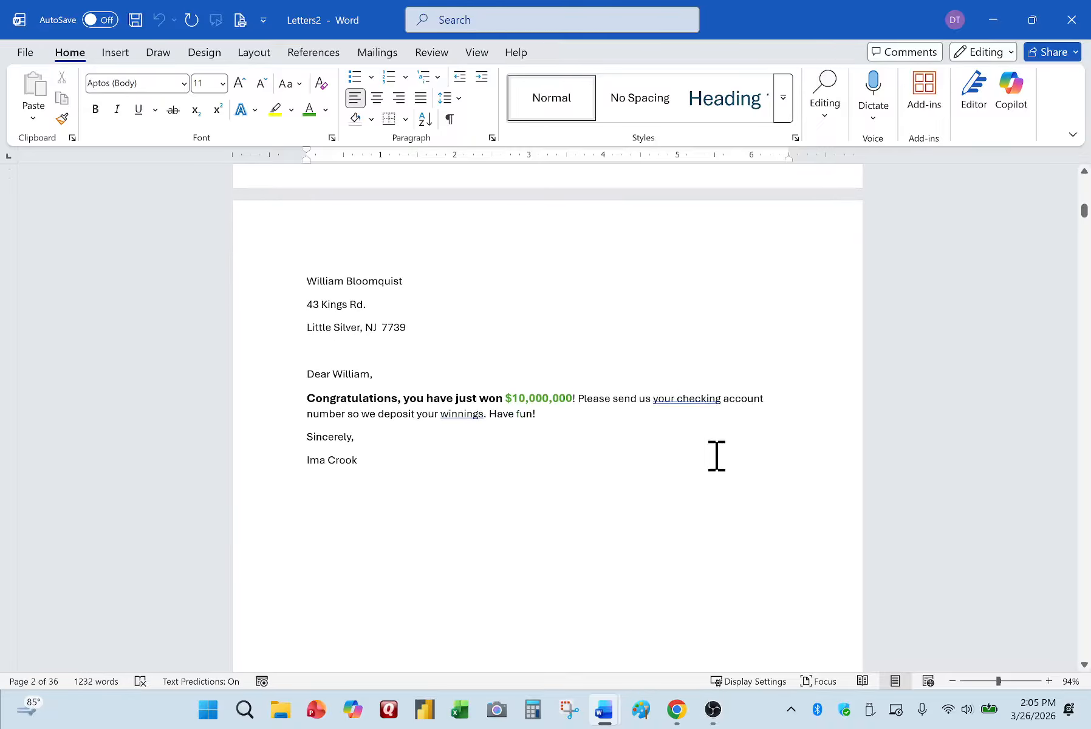
pyautogui.click(117, 58)
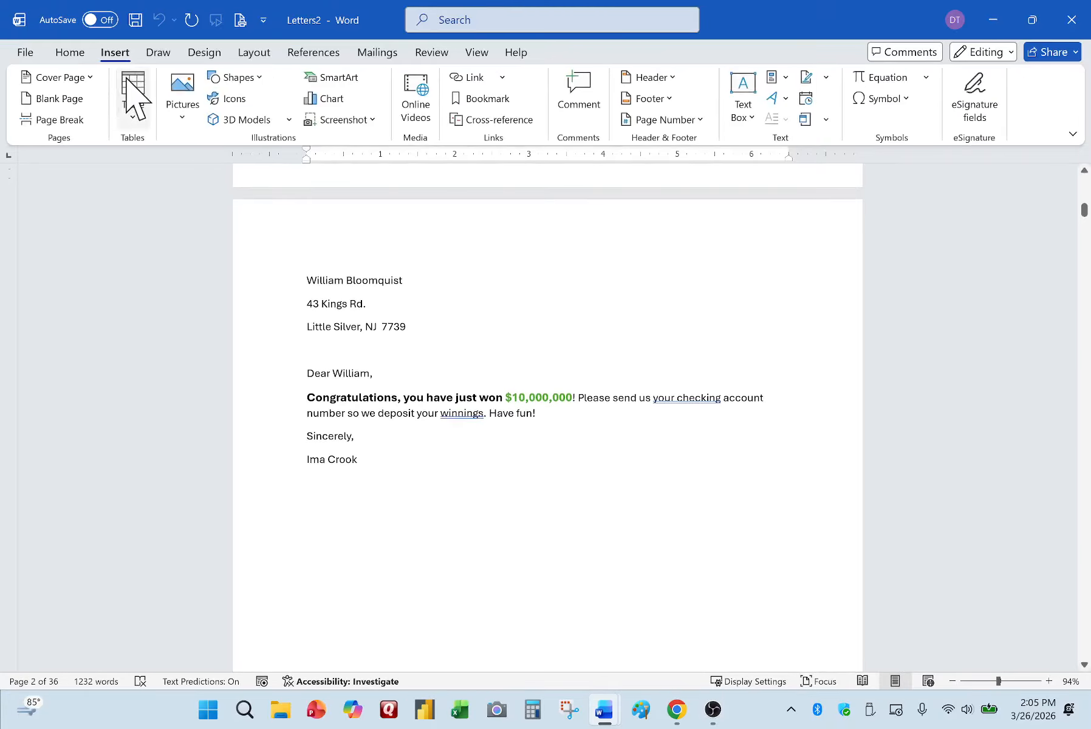
pyautogui.click(246, 83)
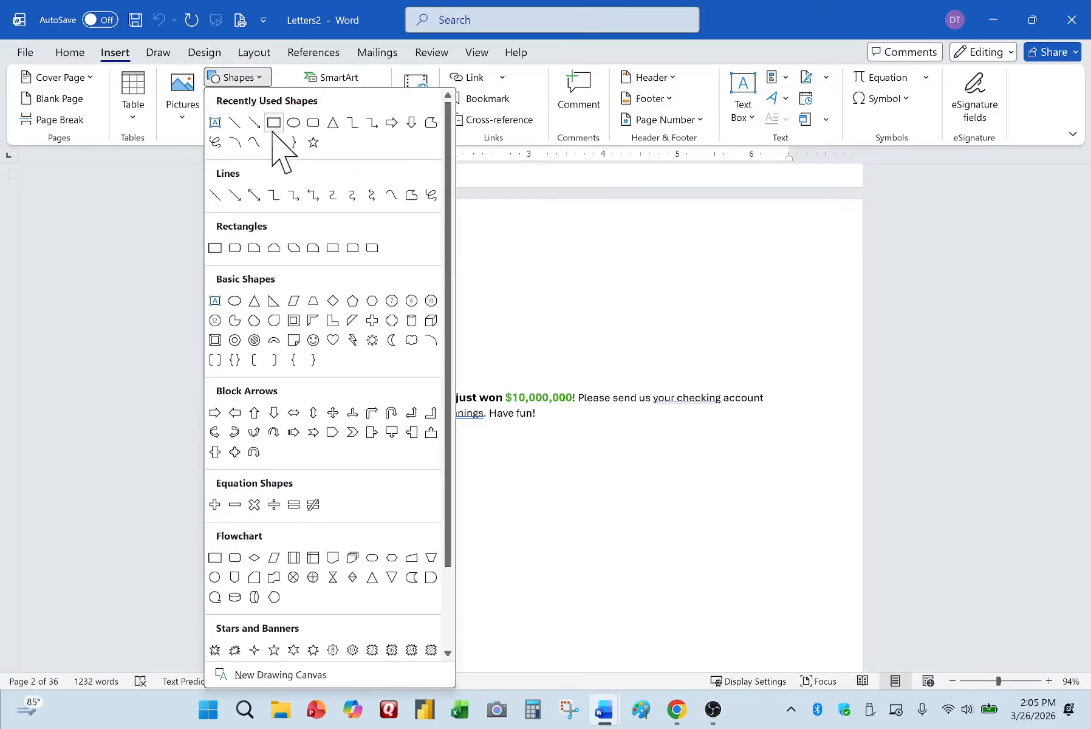
pyautogui.click(309, 140)
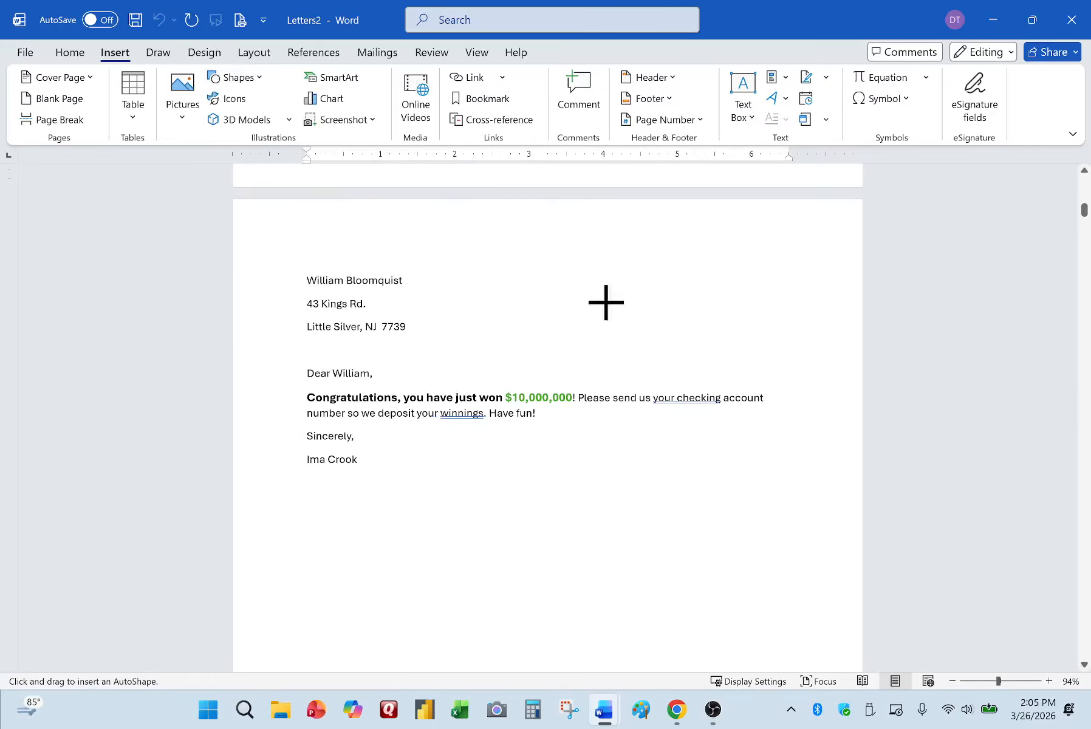
pyautogui.moveTo(561, 256); pyautogui.dragTo(773, 347)
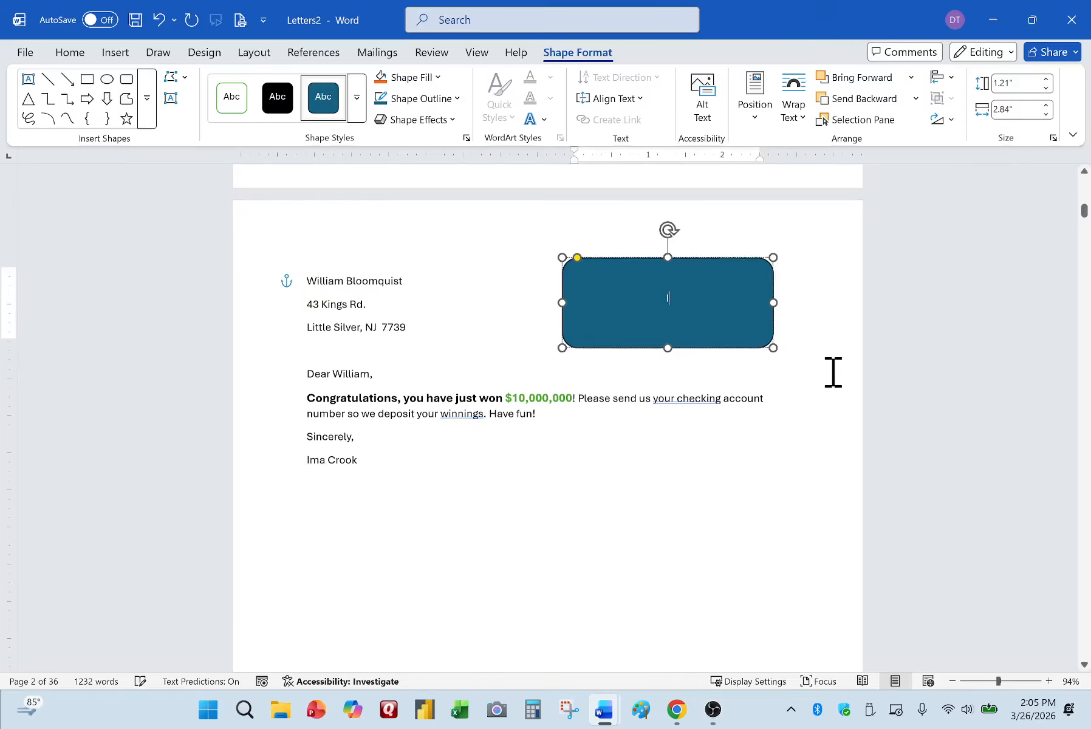
pyautogui.write('It is ')
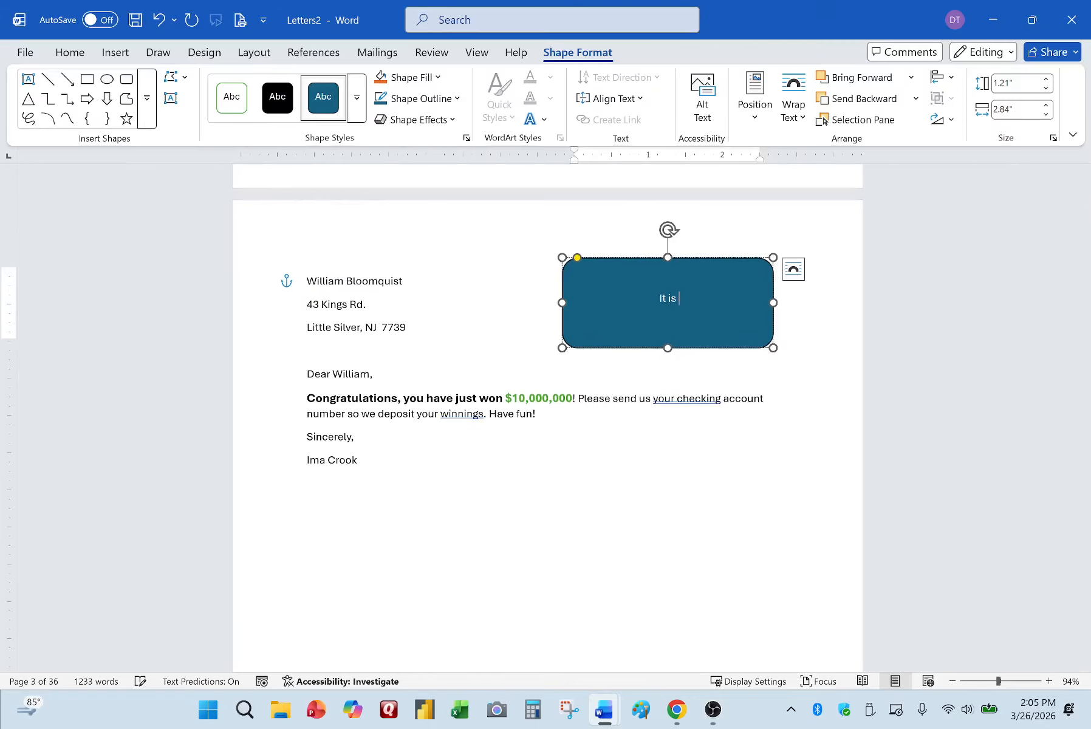
pyautogui.write('a scam!')
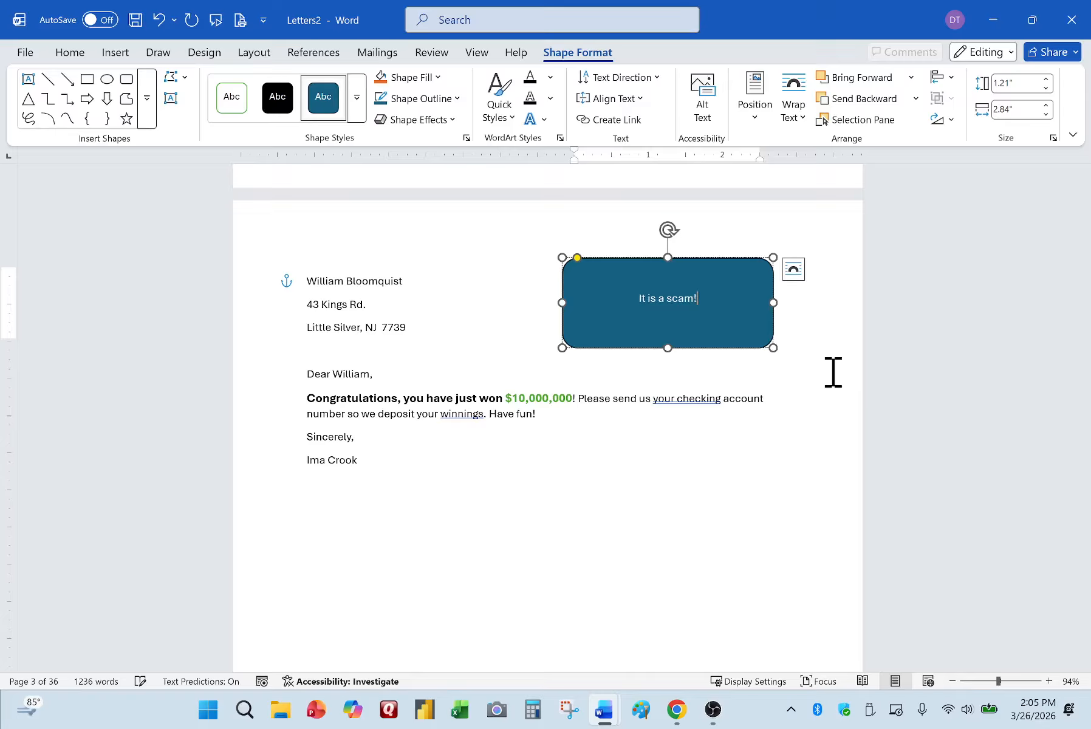
pyautogui.click(734, 621)
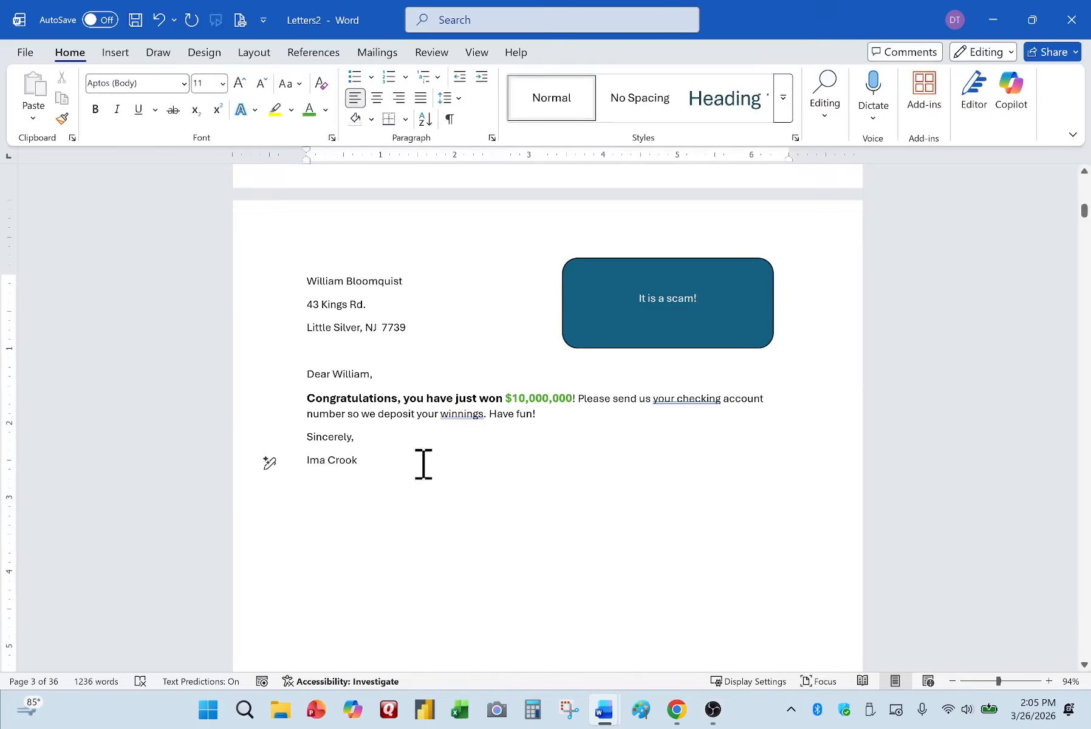
# Check the first two letters to see whether the added shape affects any letter besides the third
pyautogui.scroll(15, 493, 516)
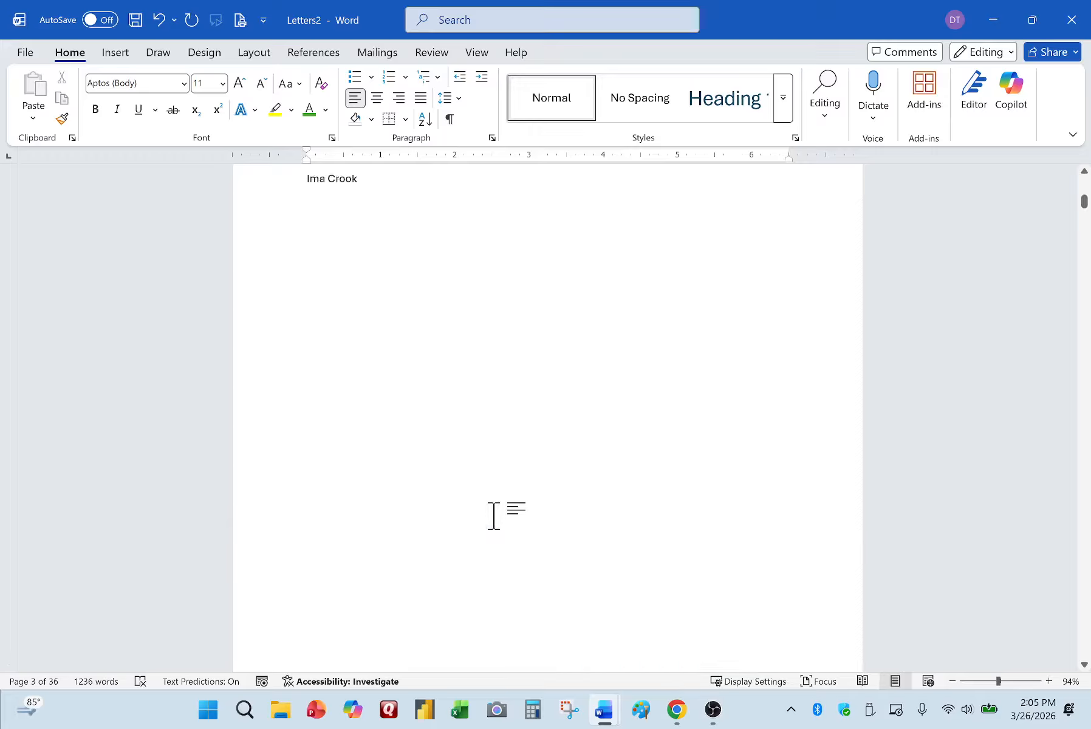
pyautogui.scroll(10, 497, 518)
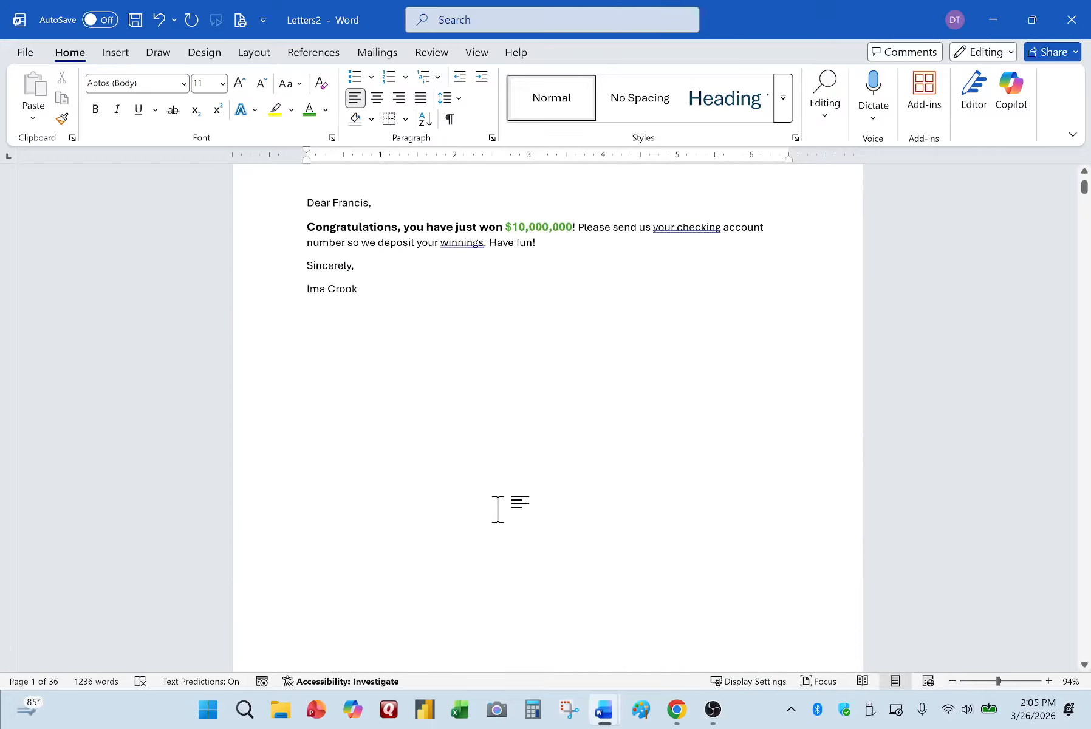
pyautogui.scroll(-7, 501, 504)
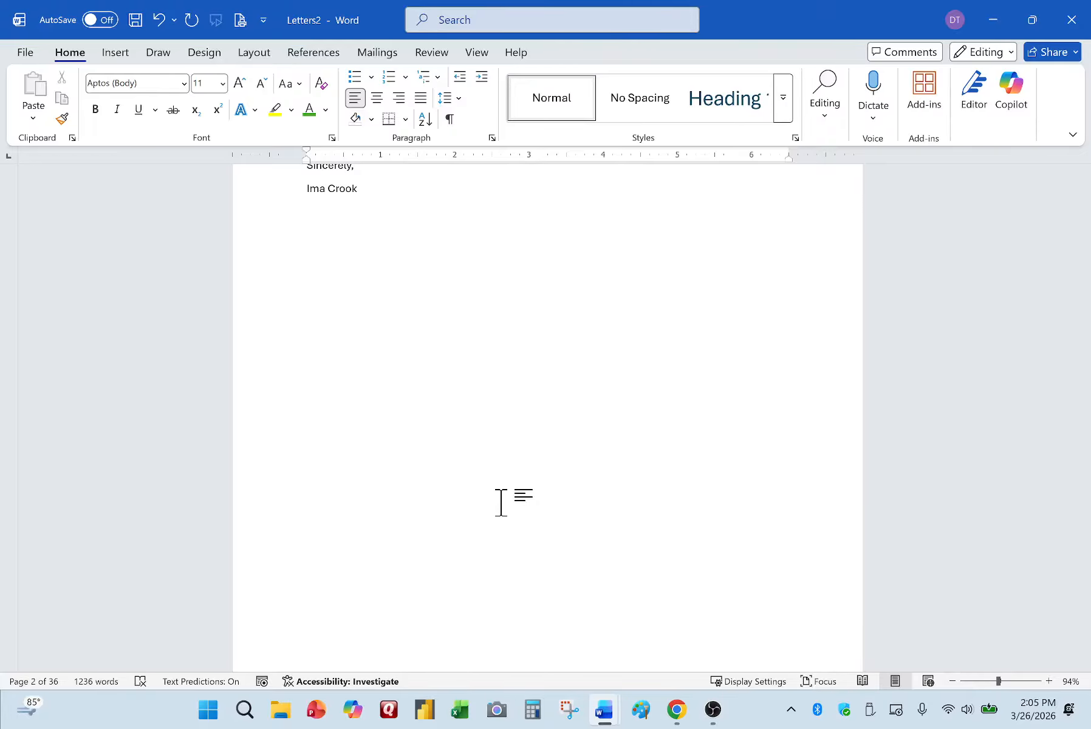
pyautogui.scroll(2, 549, 495)
pyautogui.scroll(-8, 549, 496)
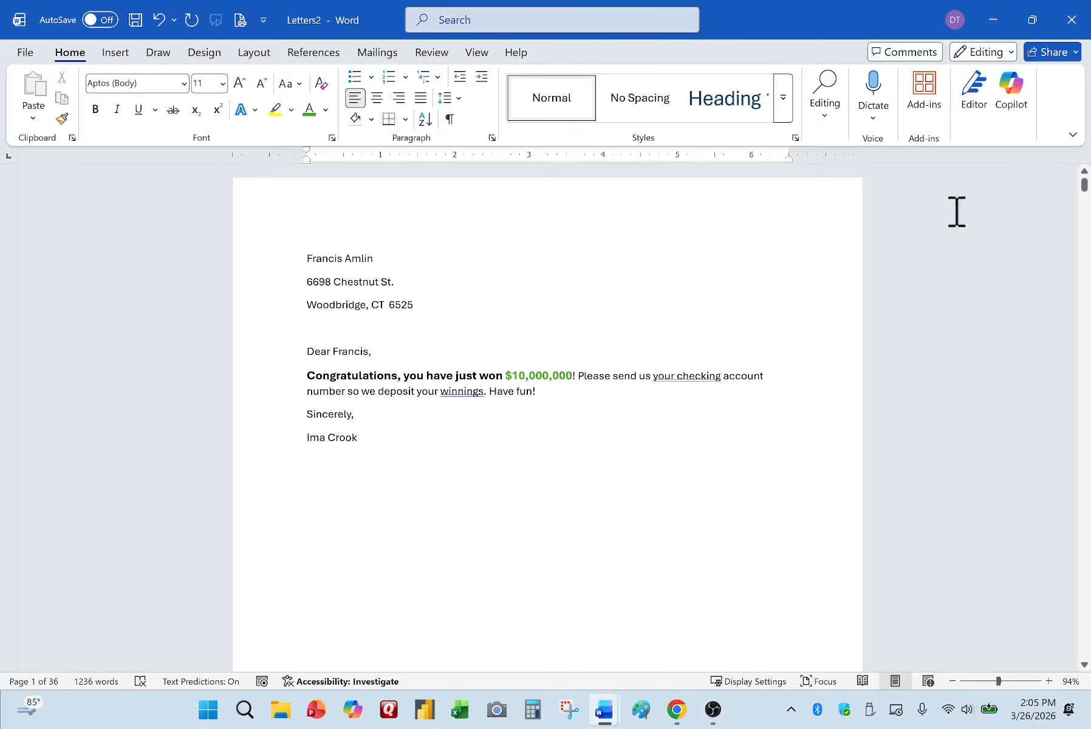
# Create a new blank document and bring up its mailing commands
pyautogui.click(18, 51)
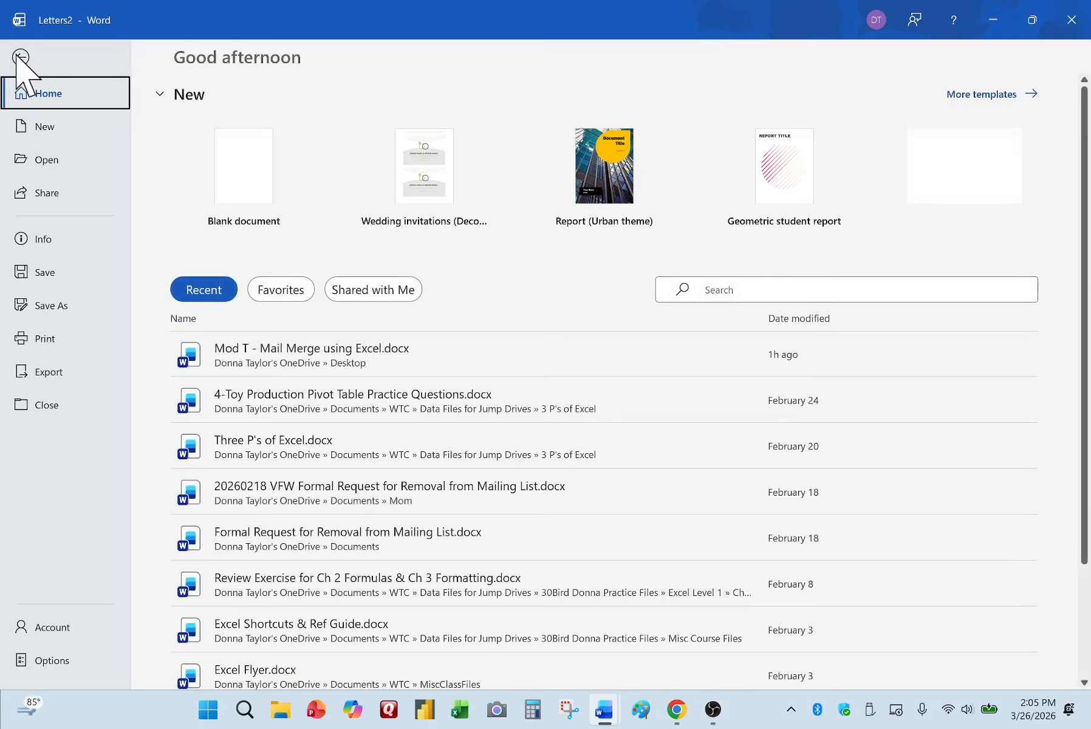
pyautogui.click(238, 187)
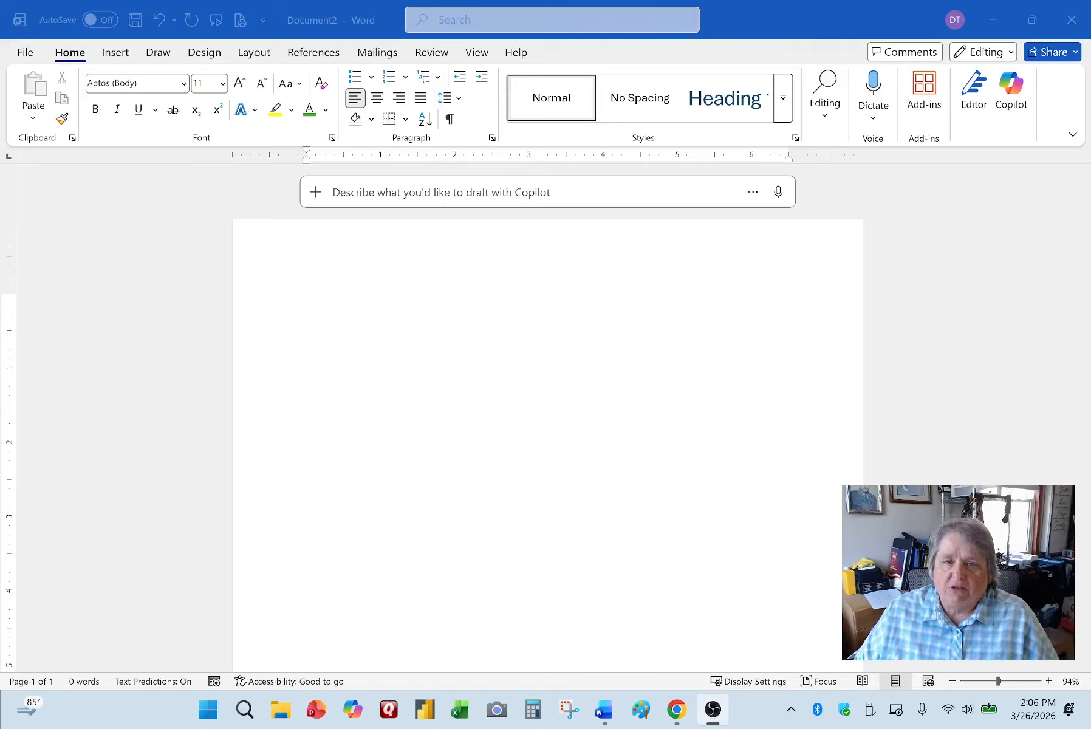
pyautogui.click(363, 55)
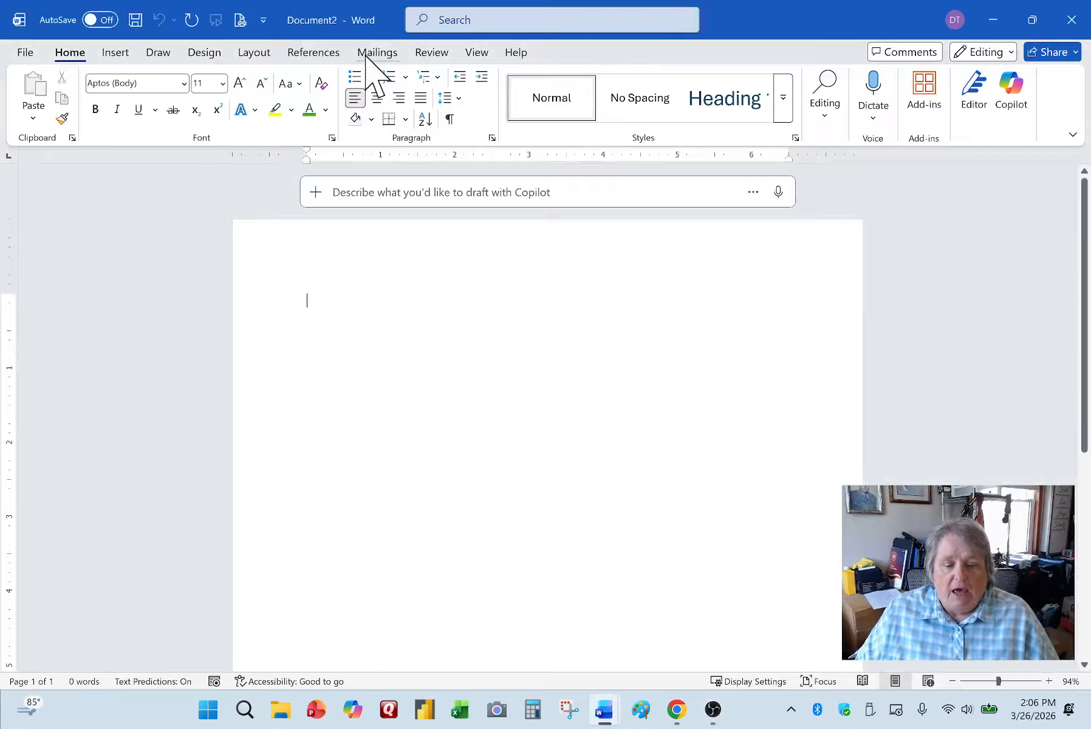
# Start a step-by-step mail merge for labels, using the Avery US Letter 5392 Name Badges Insert Refills layout
pyautogui.click(367, 54)
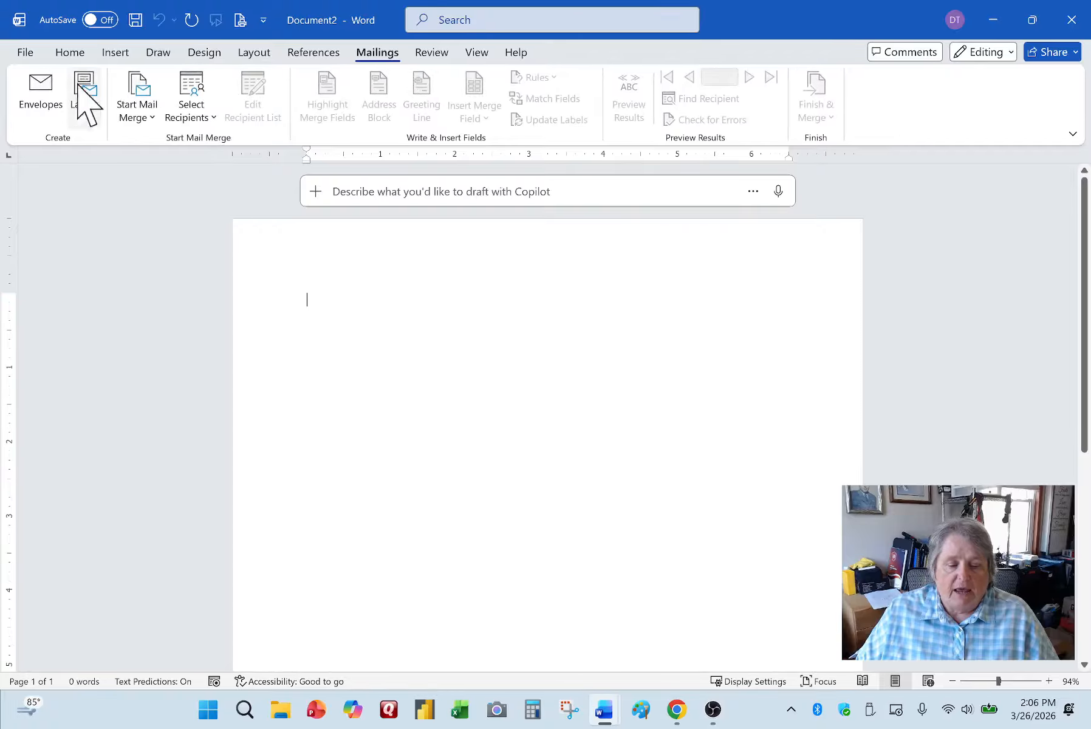
pyautogui.click(147, 121)
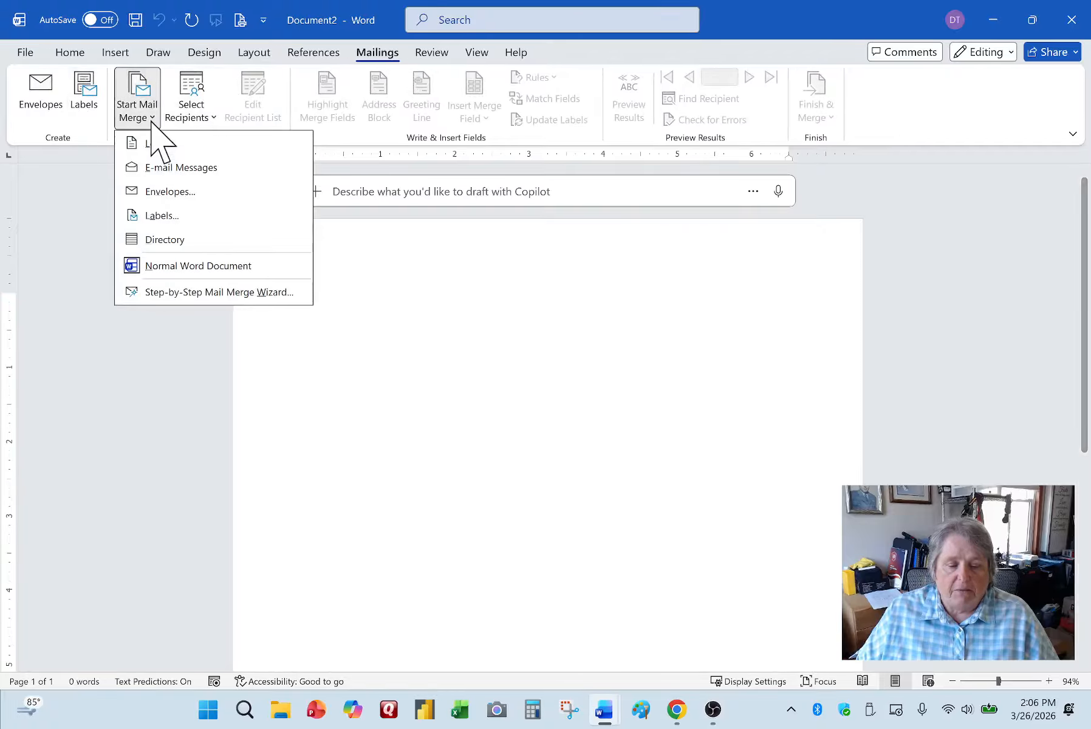
pyautogui.click(163, 292)
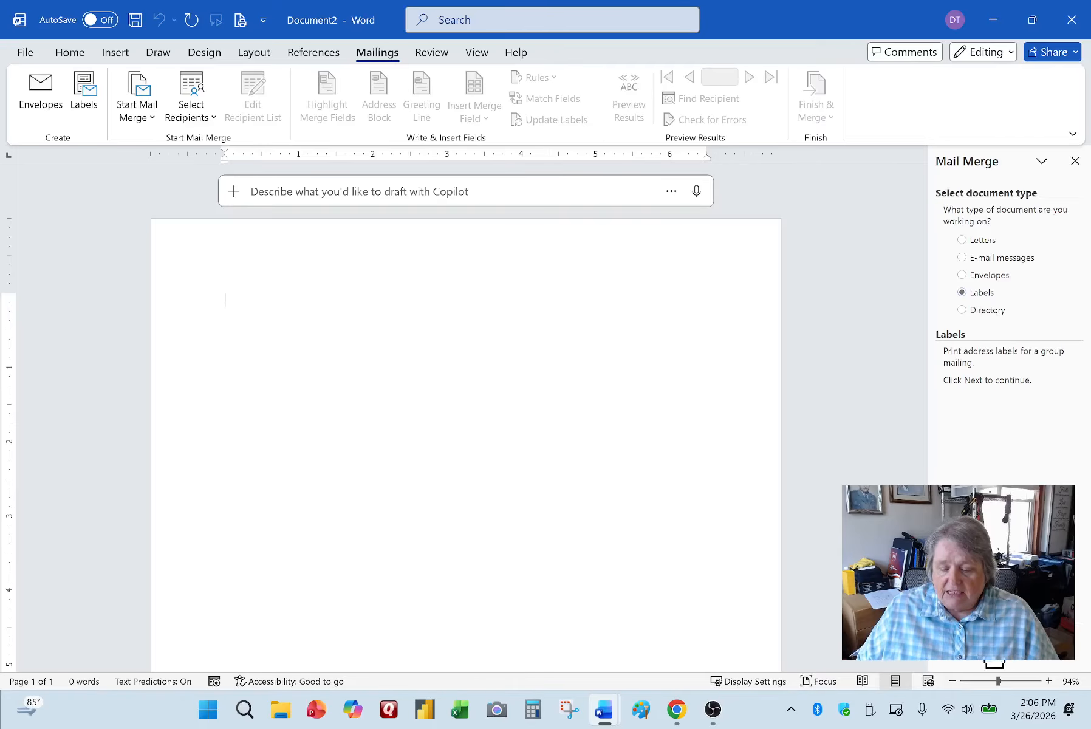
pyautogui.click(1008, 635)
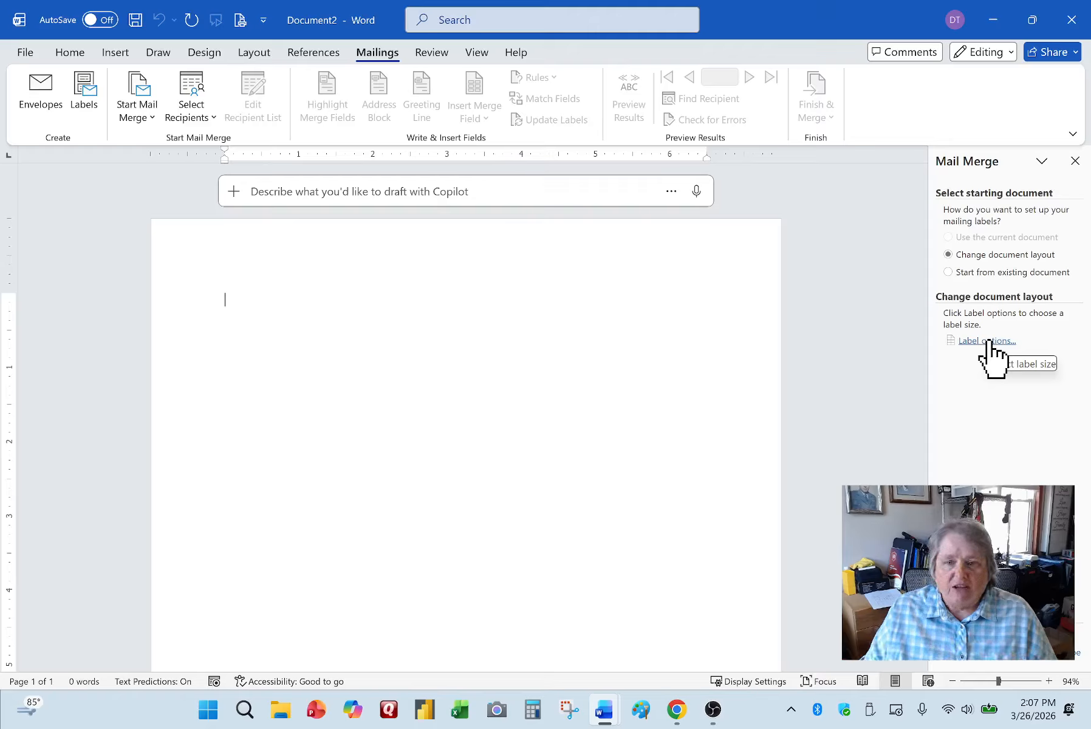
pyautogui.click(987, 341)
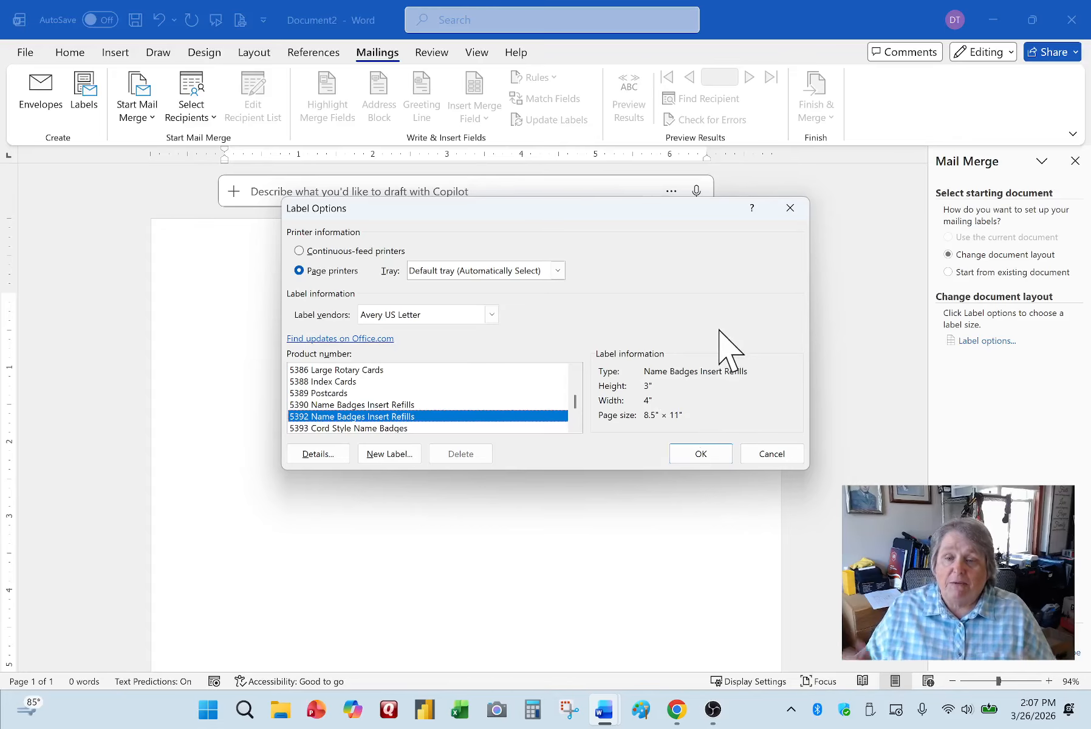
pyautogui.click(722, 456)
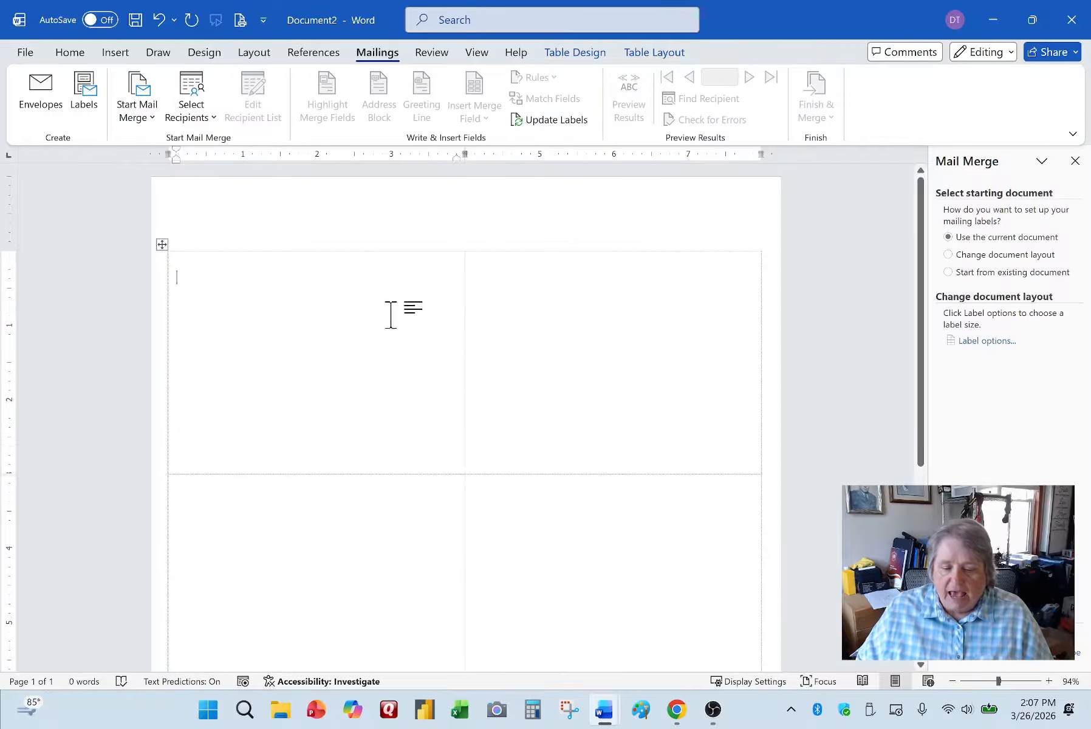
# Use the Inventory$ sheet of the desktop workbook Mod T - Membership Data.xlsx as the existing recipient list, with column headers in the first row
pyautogui.click(980, 659)
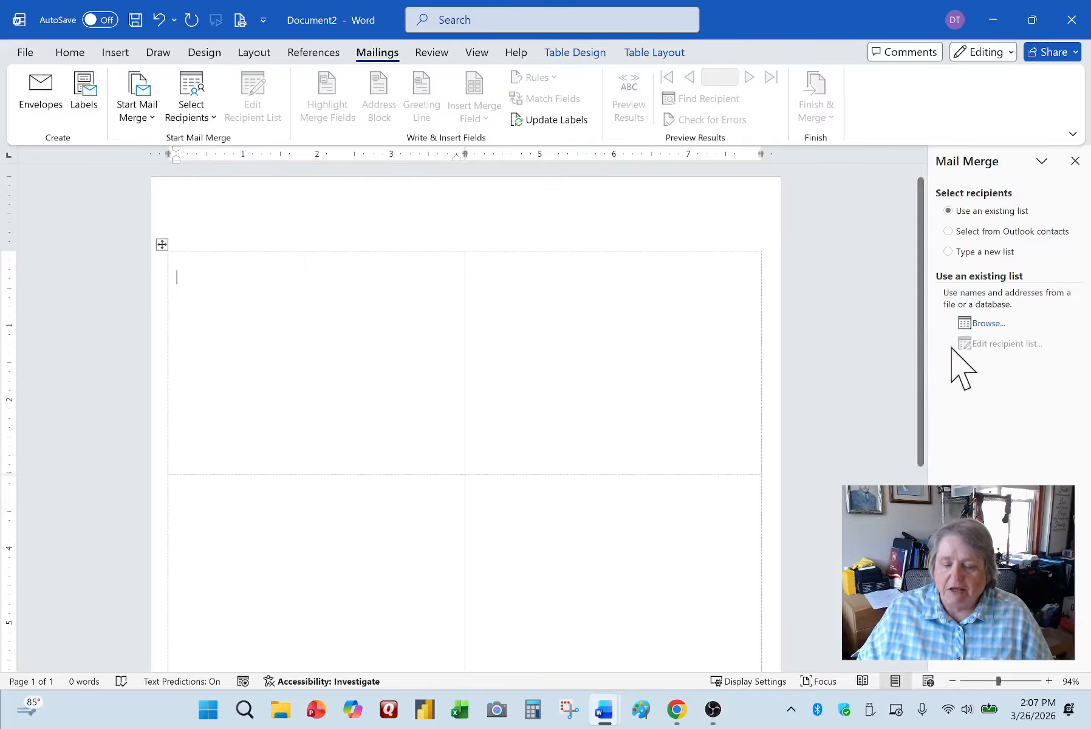
pyautogui.click(974, 323)
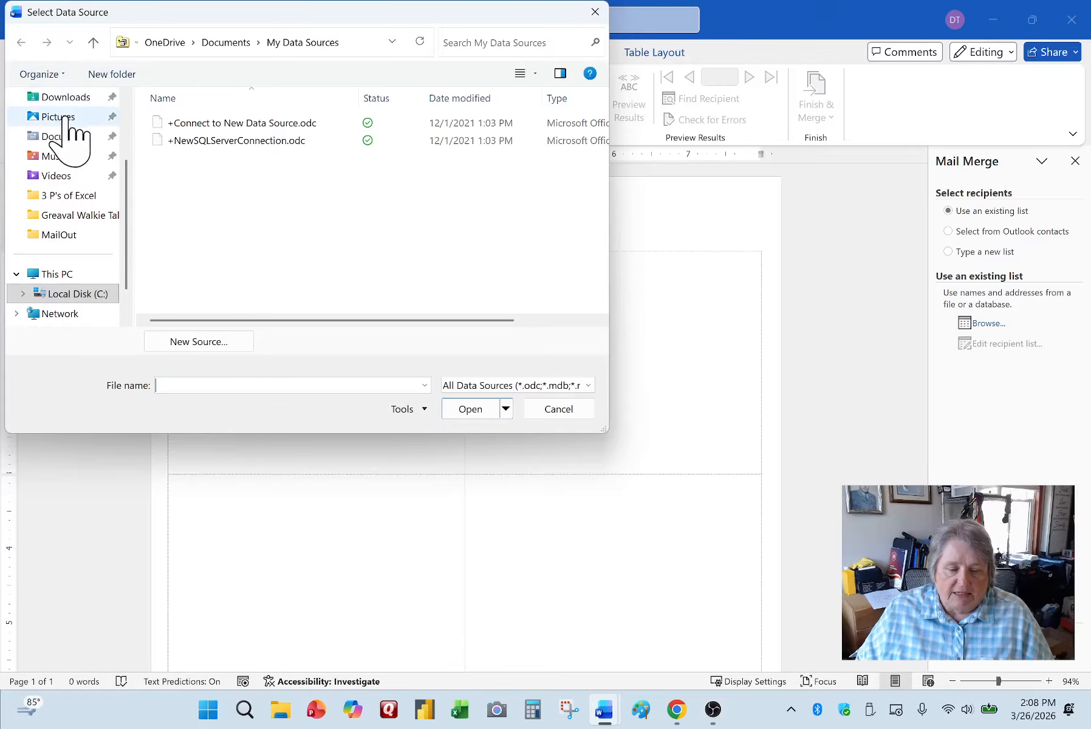
pyautogui.scroll(3, 66, 142)
pyautogui.click(75, 179)
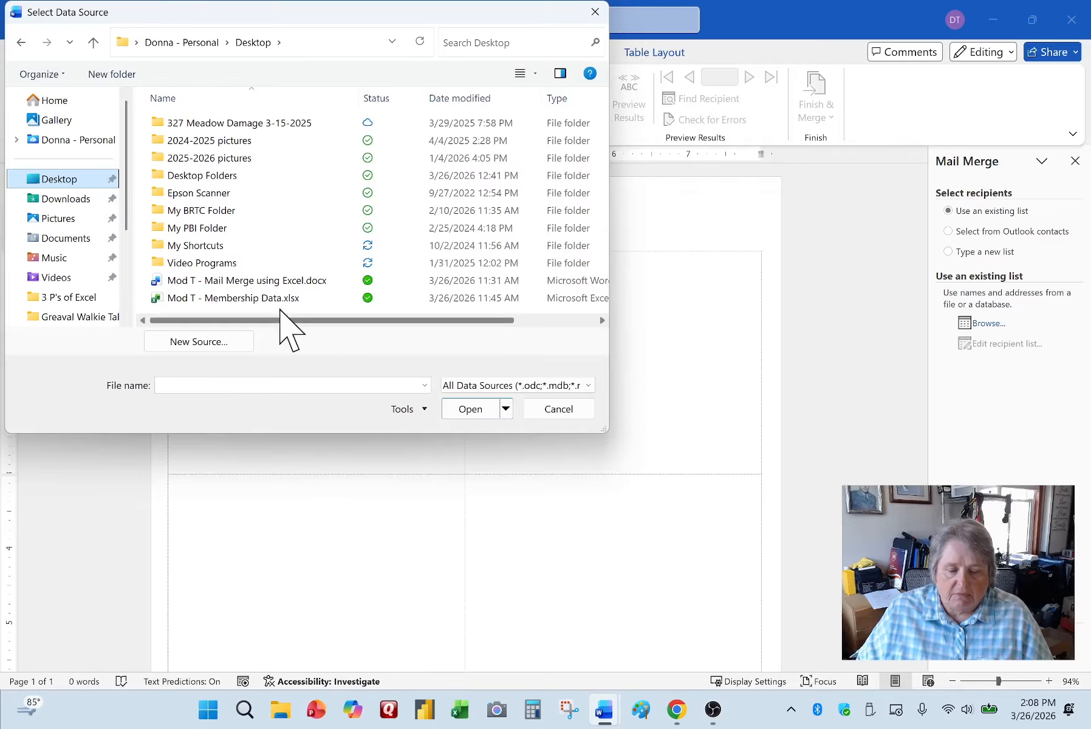
pyautogui.doubleClick(278, 299)
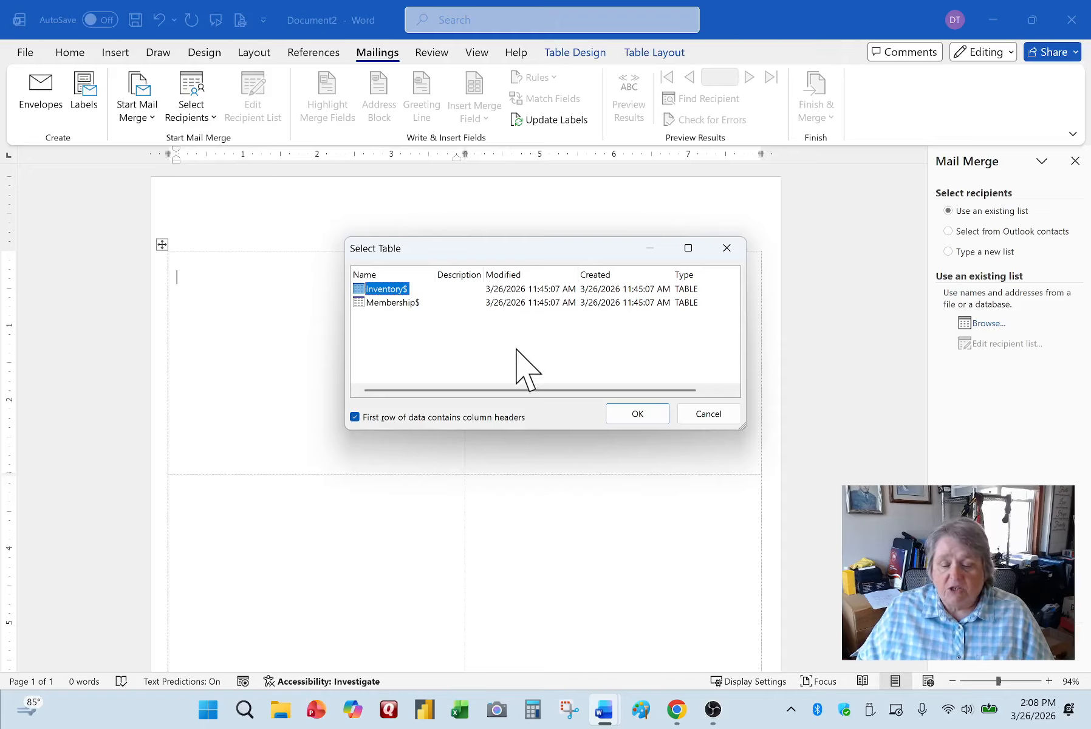
pyautogui.click(639, 414)
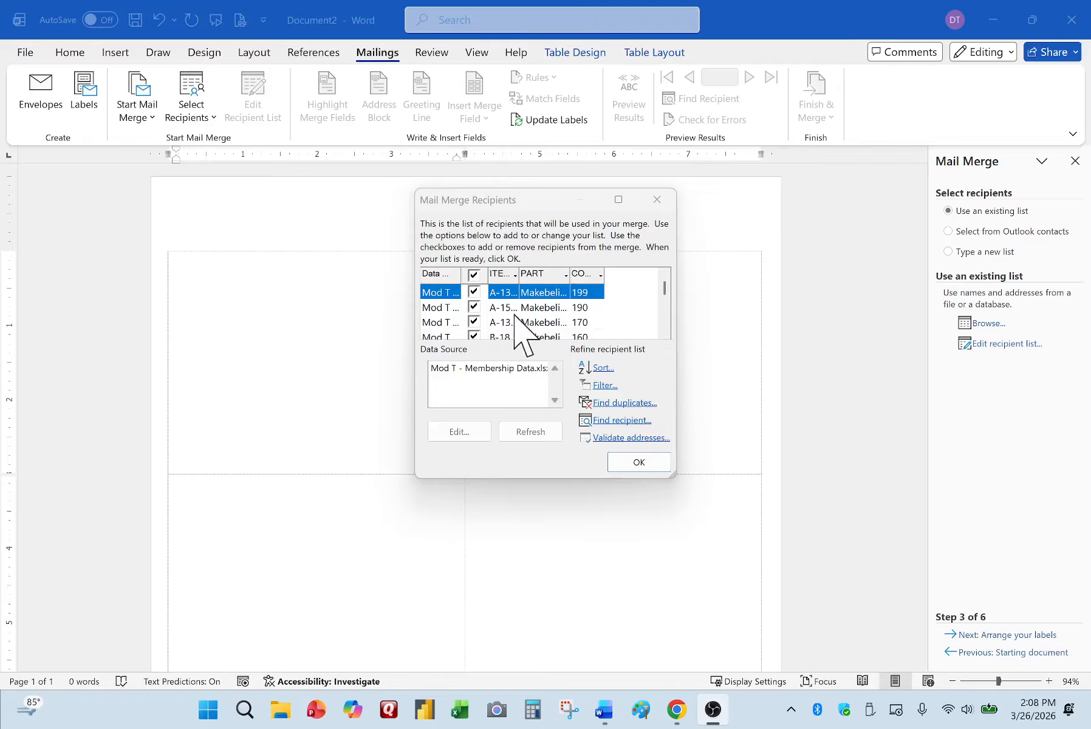
# Sort the merge records by ITEM# in ascending order and accept the recipient list
pyautogui.click(601, 369)
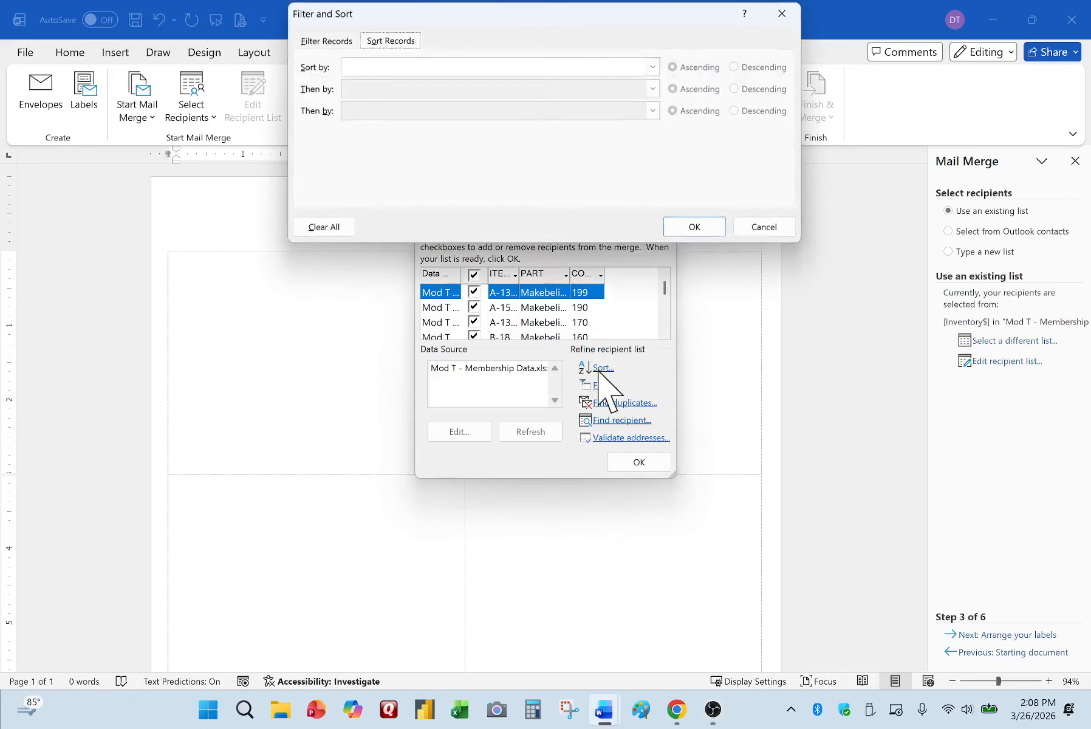
pyautogui.click(655, 67)
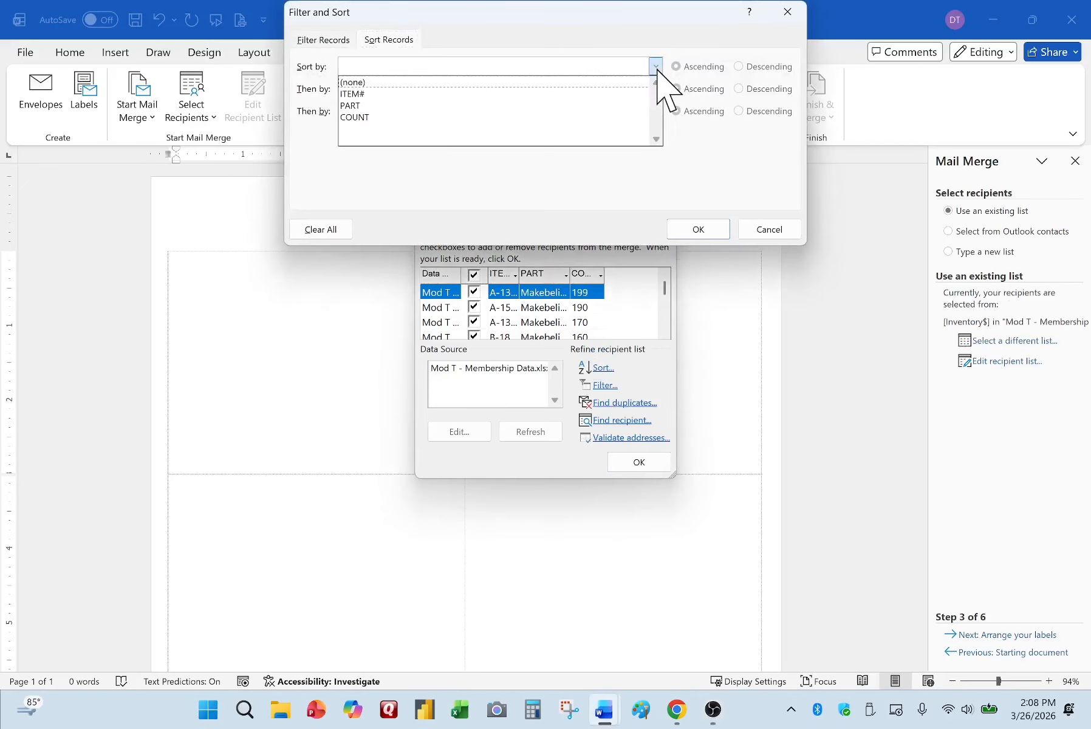
pyautogui.click(551, 94)
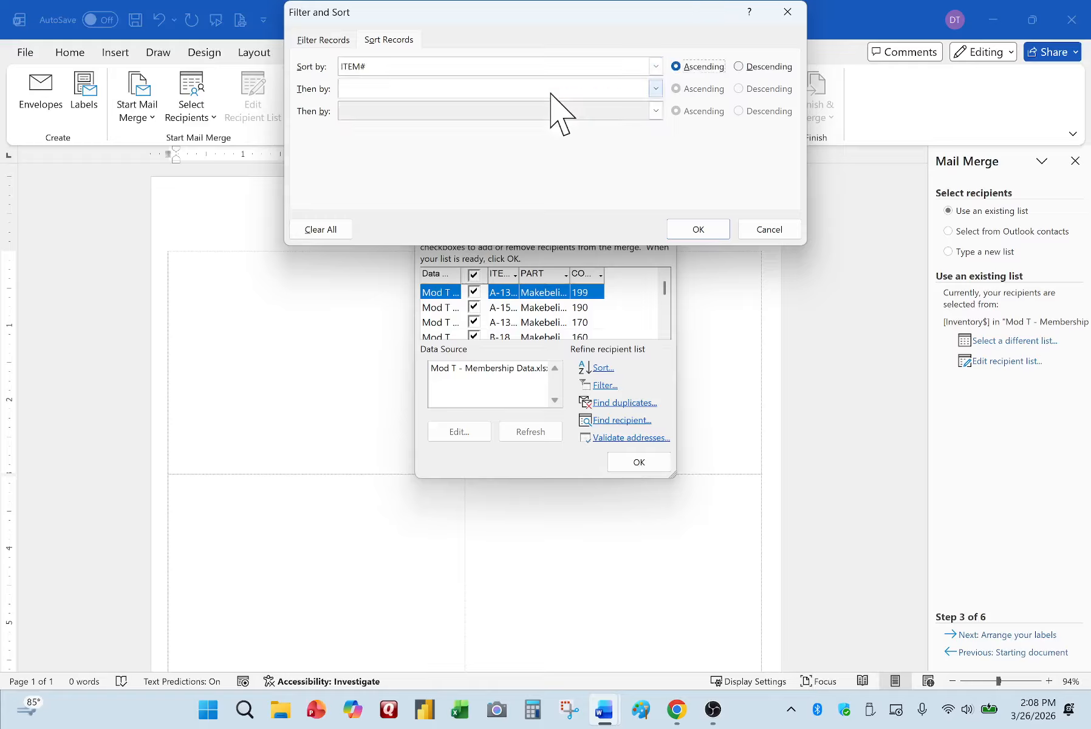
pyautogui.click(677, 230)
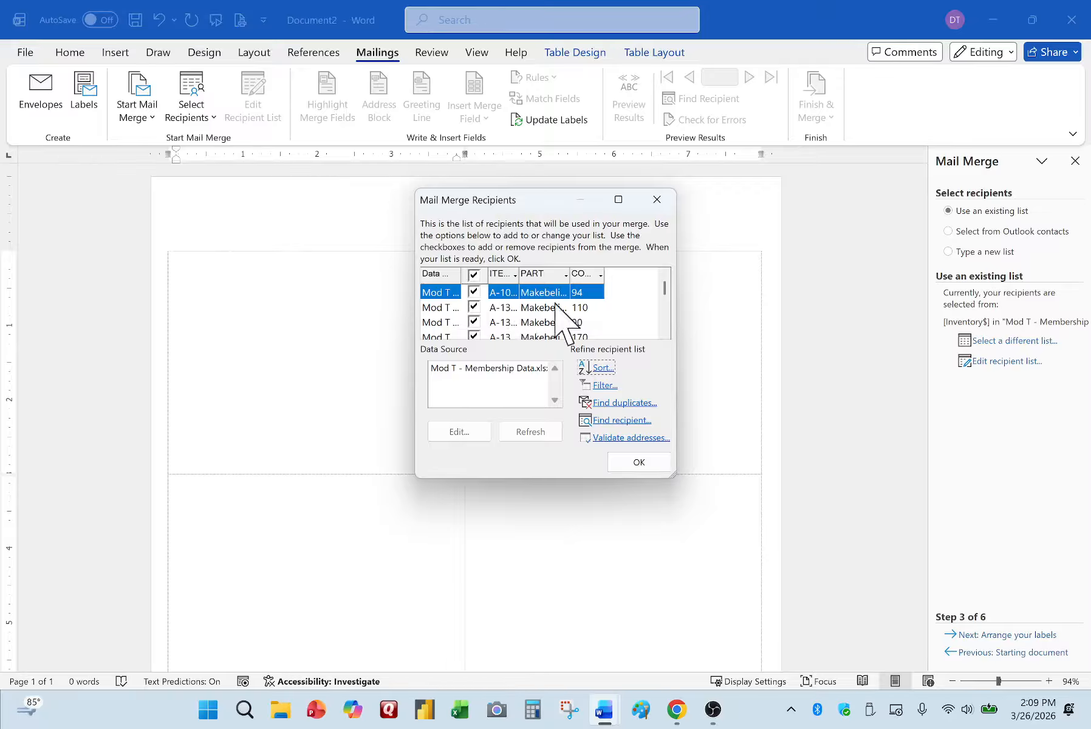
pyautogui.click(648, 462)
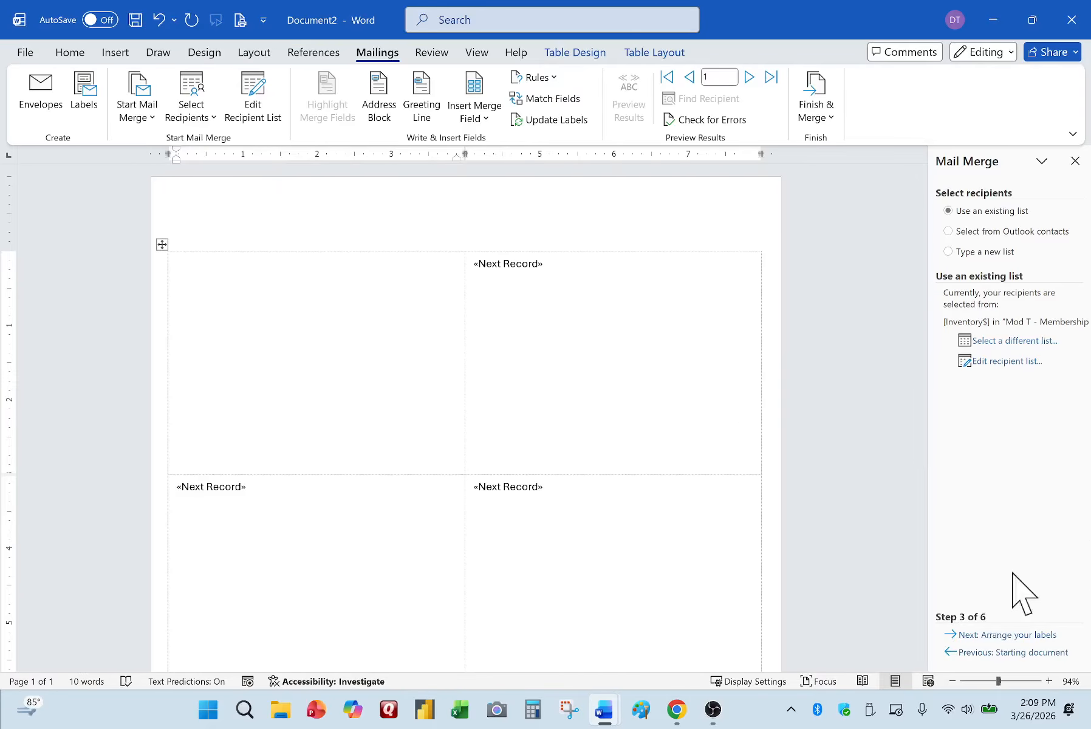
# Proceed to arranging the labels and add "Part #:" followed by the ITEM merge field to the first label
pyautogui.click(1038, 636)
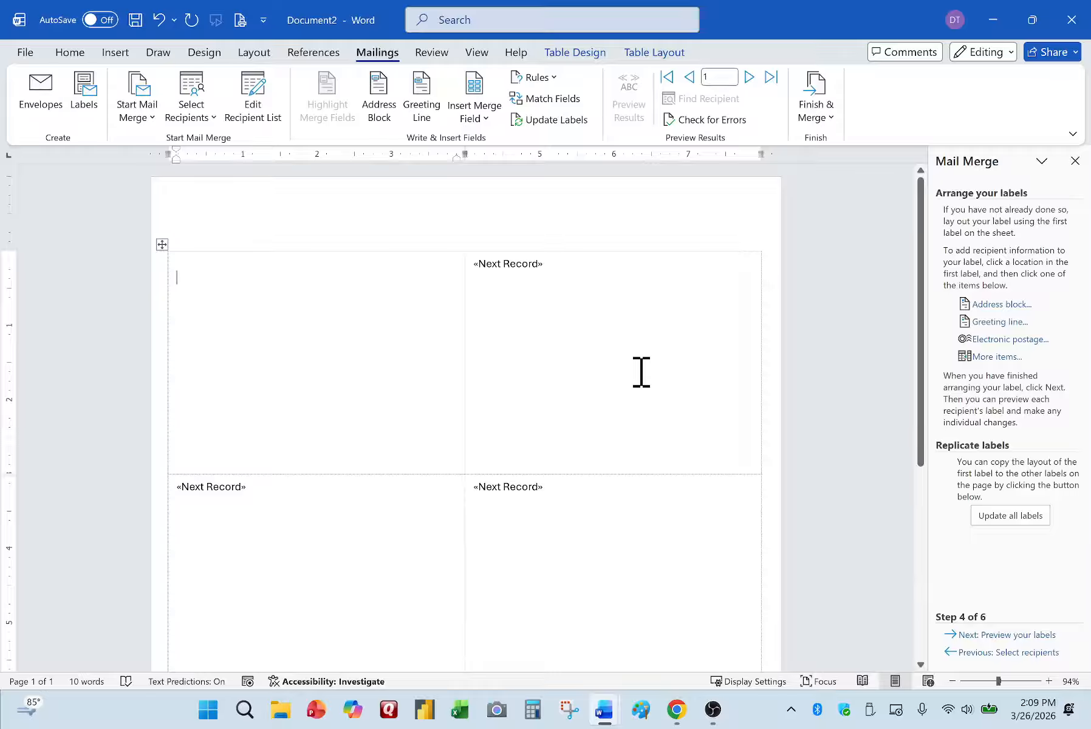
pyautogui.write('Part #')
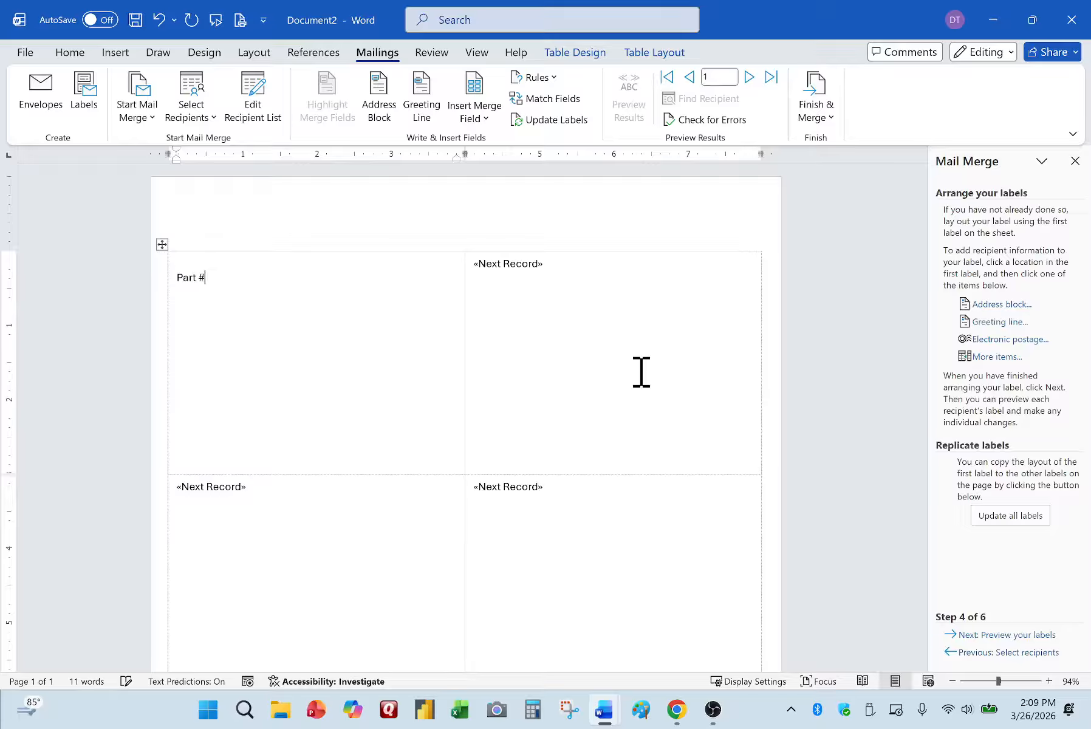
pyautogui.write(':')
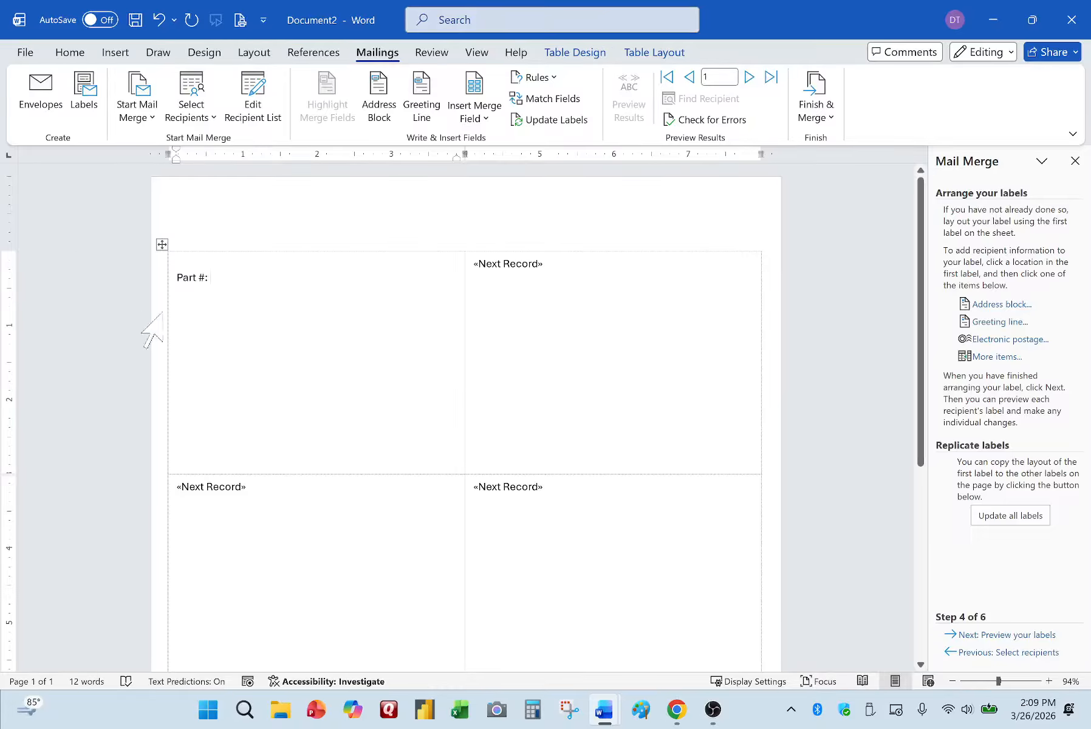
pyautogui.scroll(2, 199, 303)
pyautogui.scroll(2, 195, 302)
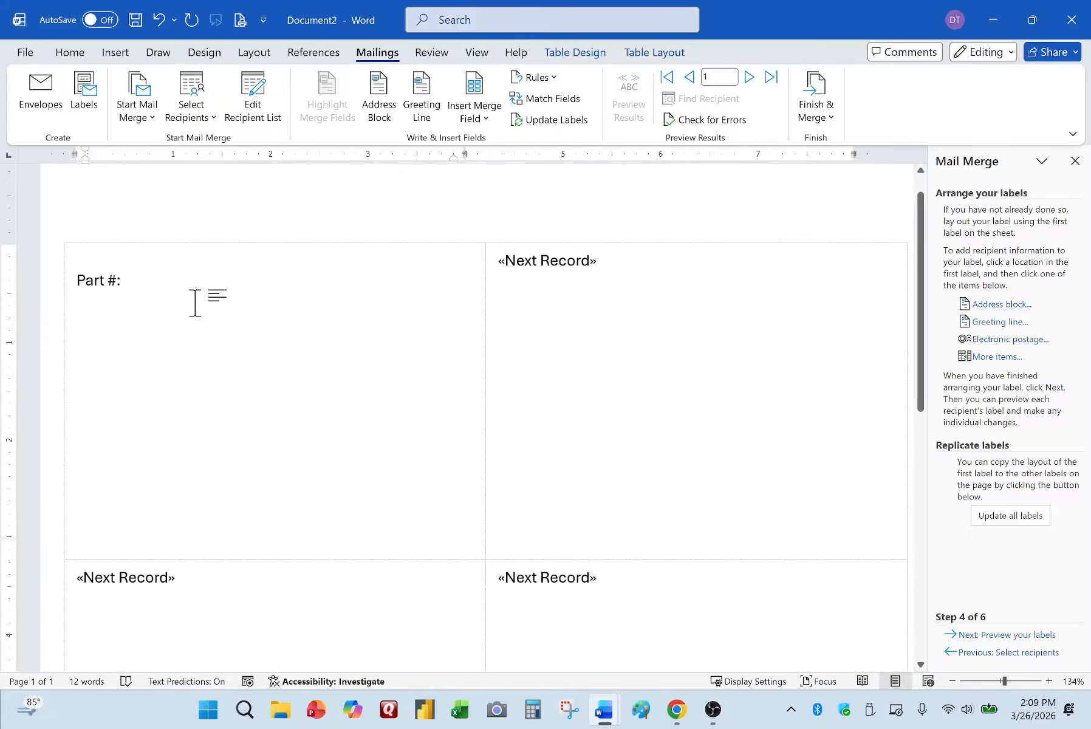
pyautogui.click(473, 118)
pyautogui.click(485, 144)
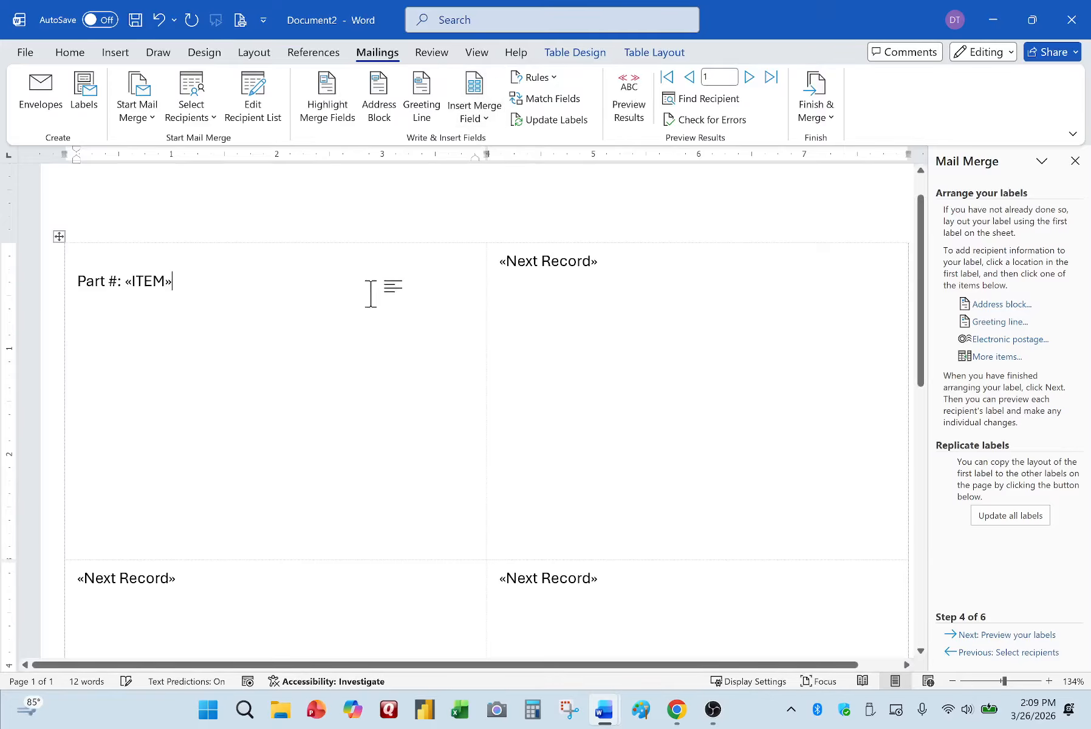
pyautogui.click(487, 125)
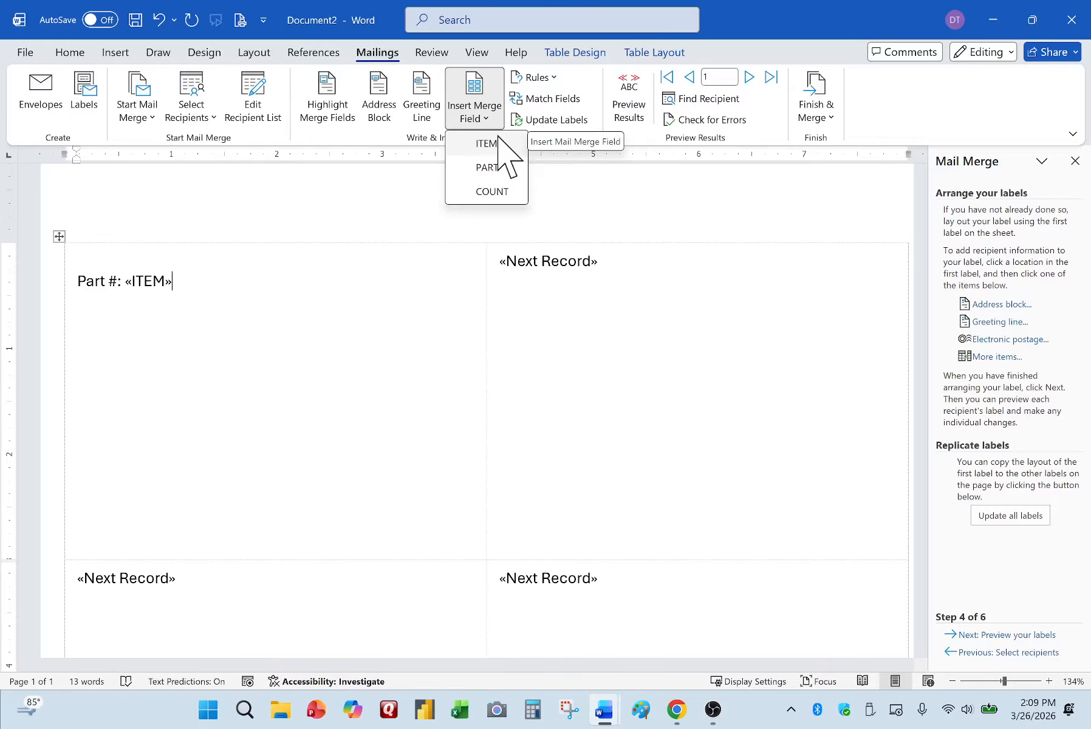
pyautogui.click(285, 293)
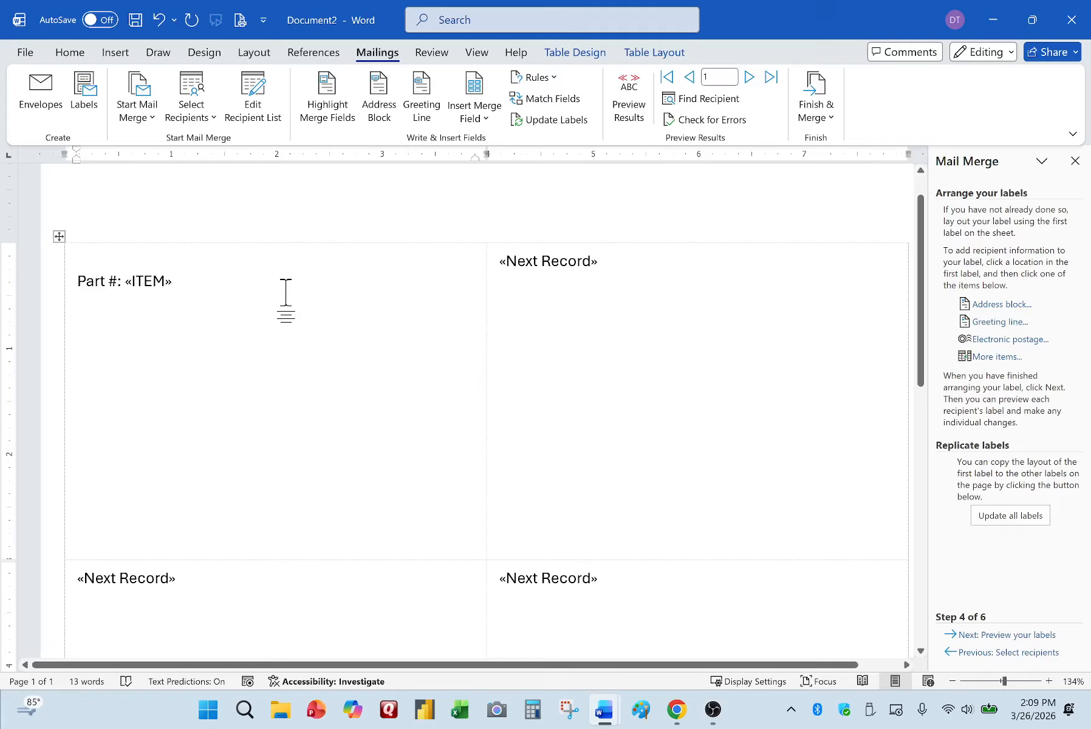
# Add a "Description:" line with the PART merge field below the part number in the first label, leaving a blank line between
pyautogui.press('Return')
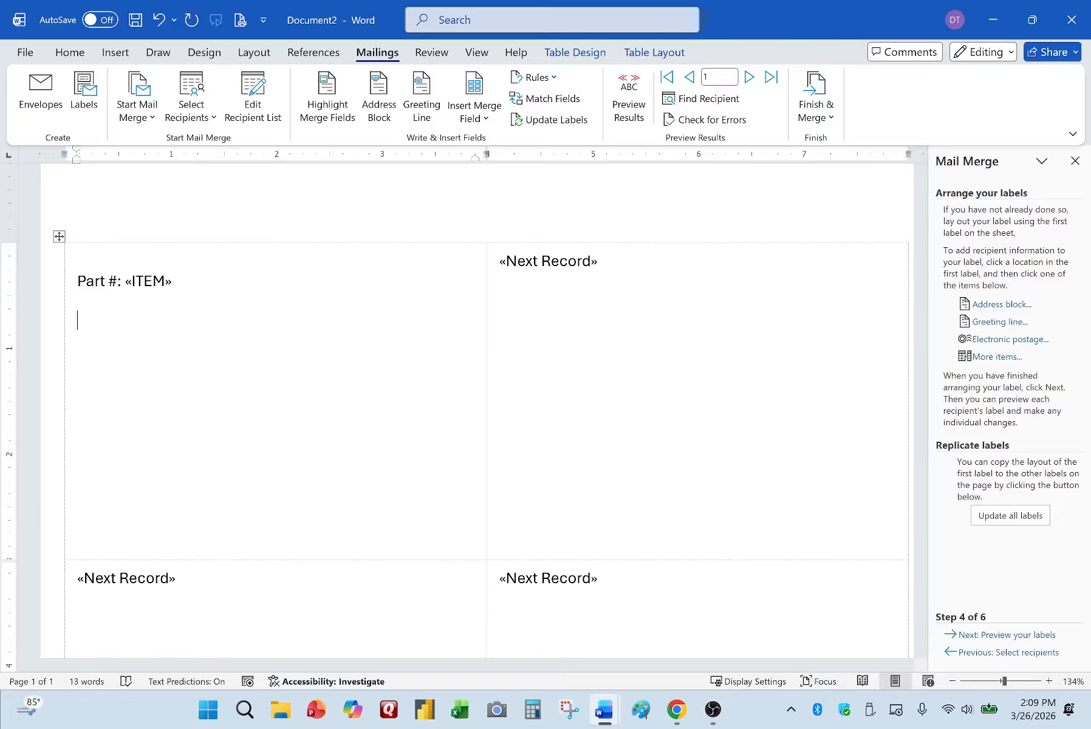
pyautogui.click(485, 119)
pyautogui.click(486, 109)
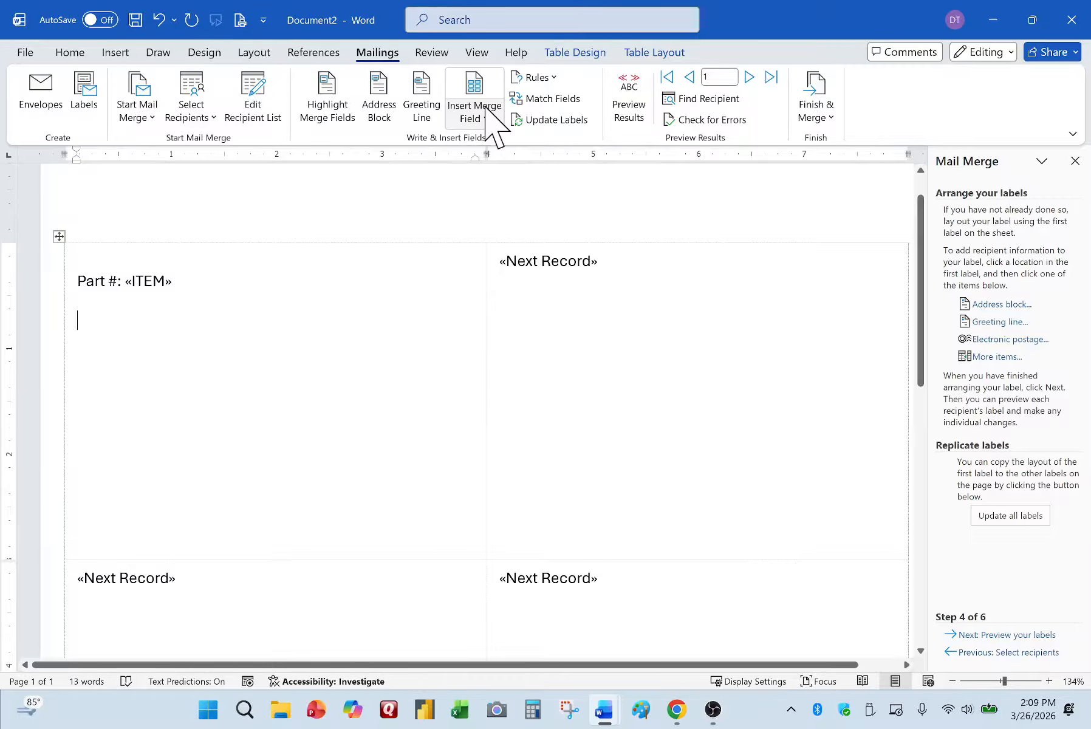
pyautogui.write('Par')
pyautogui.press('BackSpace')
pyautogui.press('BackSpace')
pyautogui.press('BackSpace')
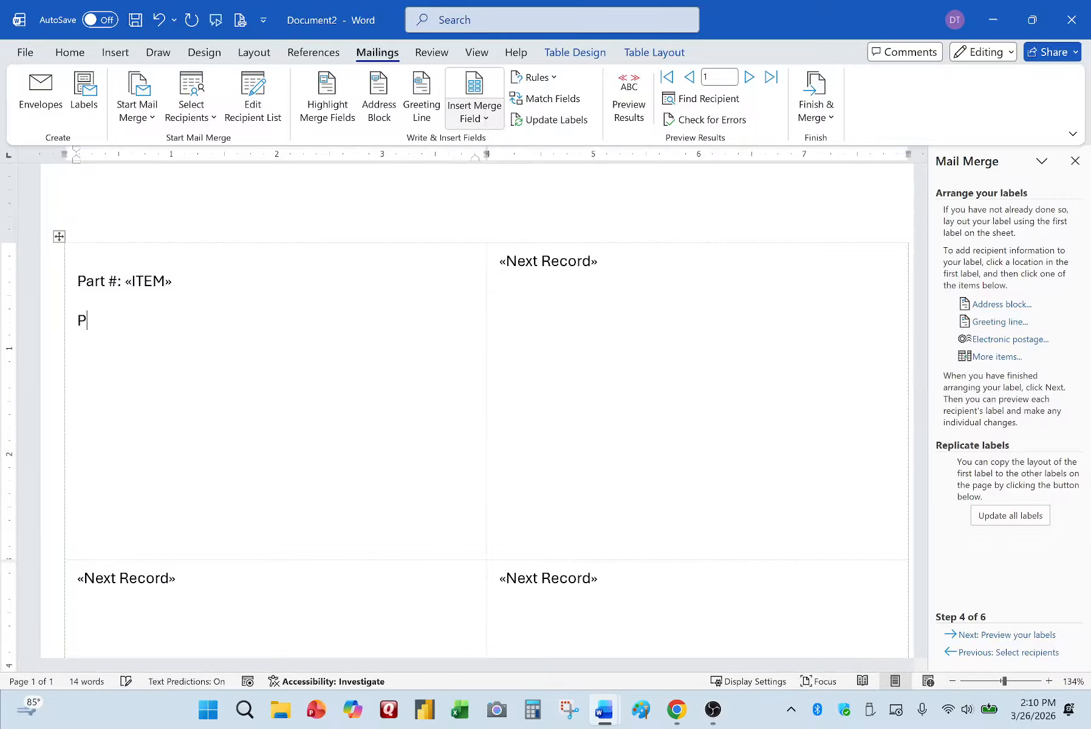
pyautogui.write('Description:')
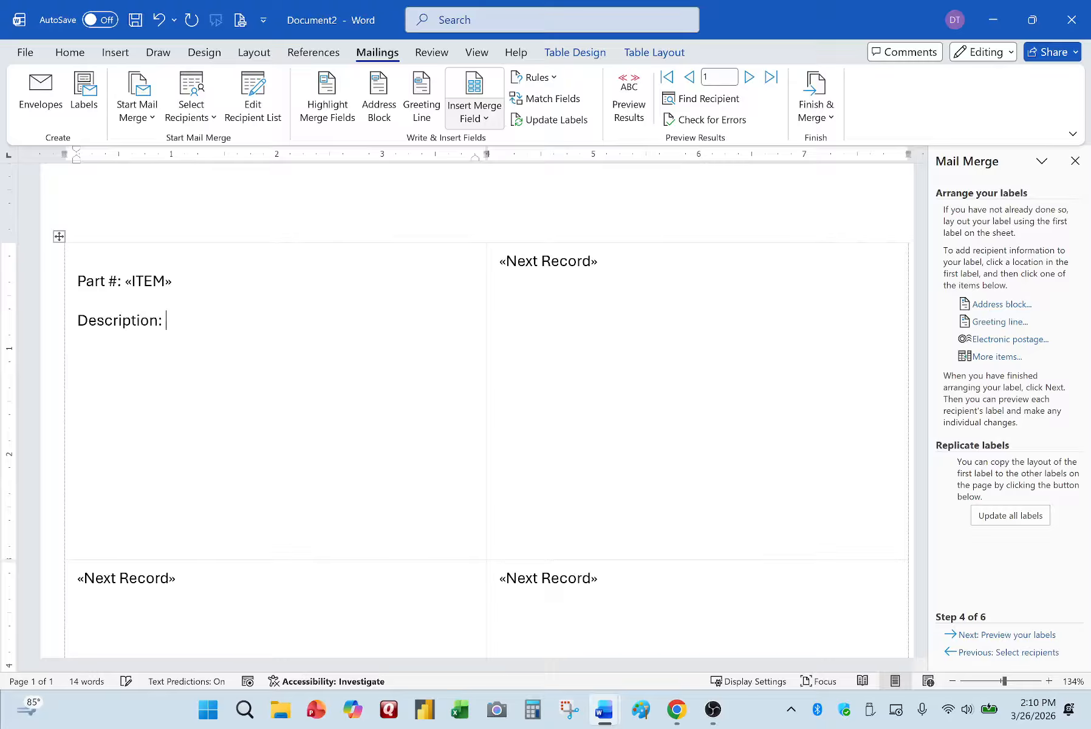
pyautogui.click(483, 117)
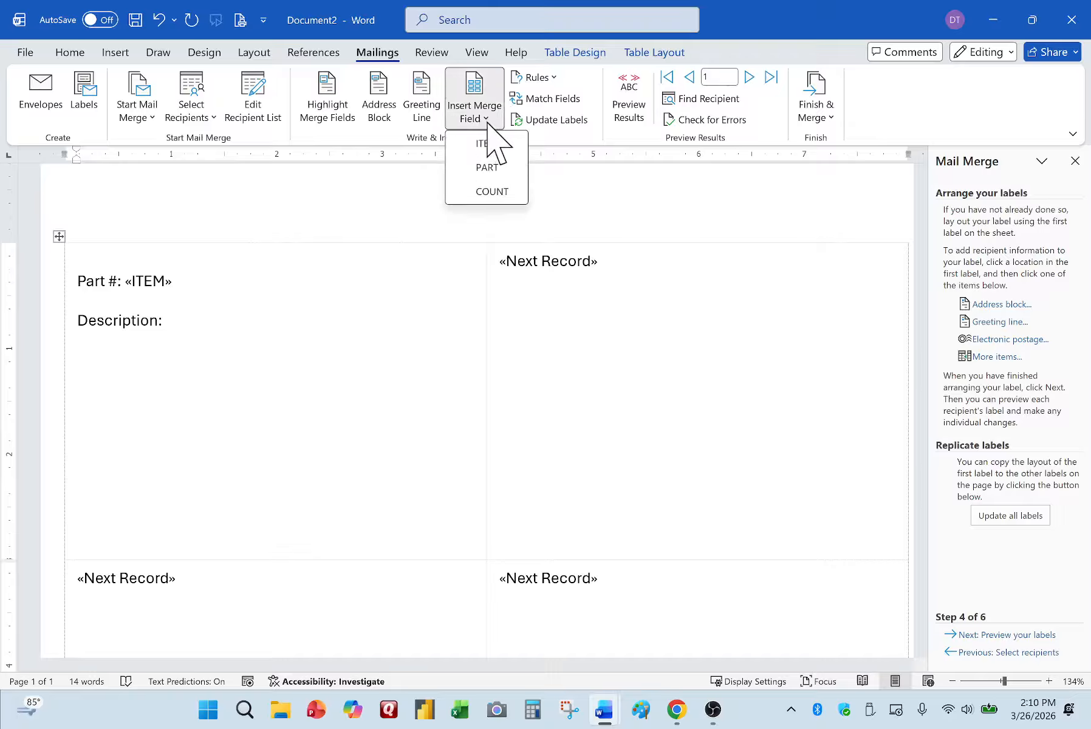
pyautogui.click(486, 167)
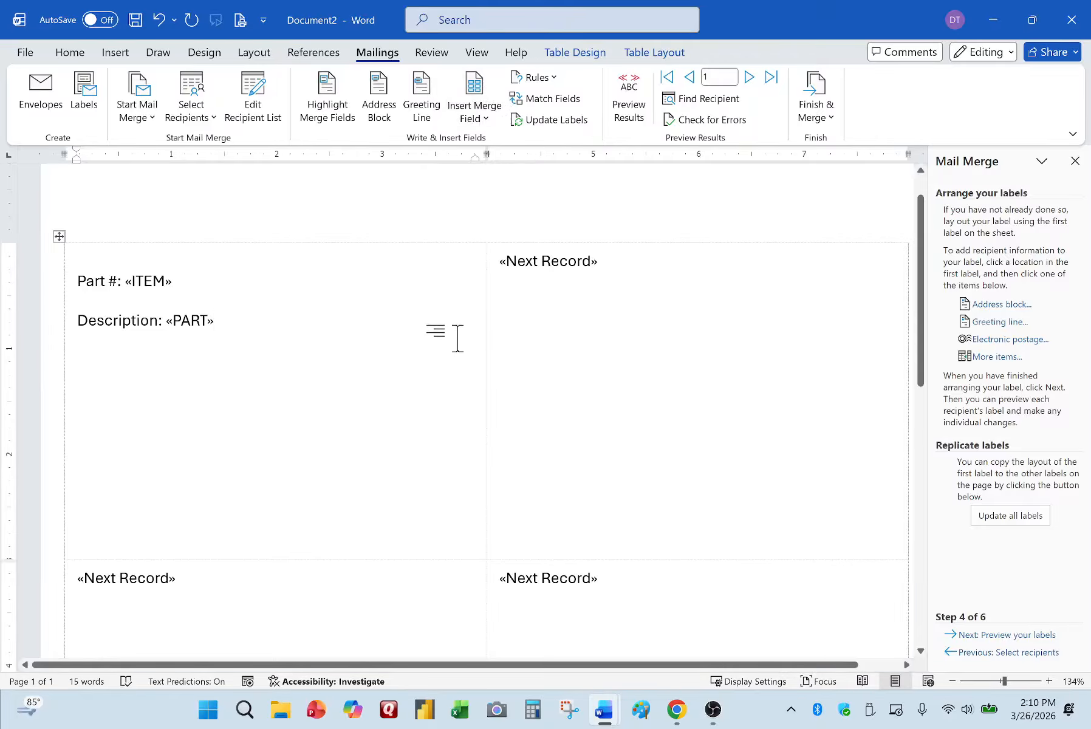
# Add a "Count on file:" line with the COUNT merge field below the description in the first label
pyautogui.press('Return')
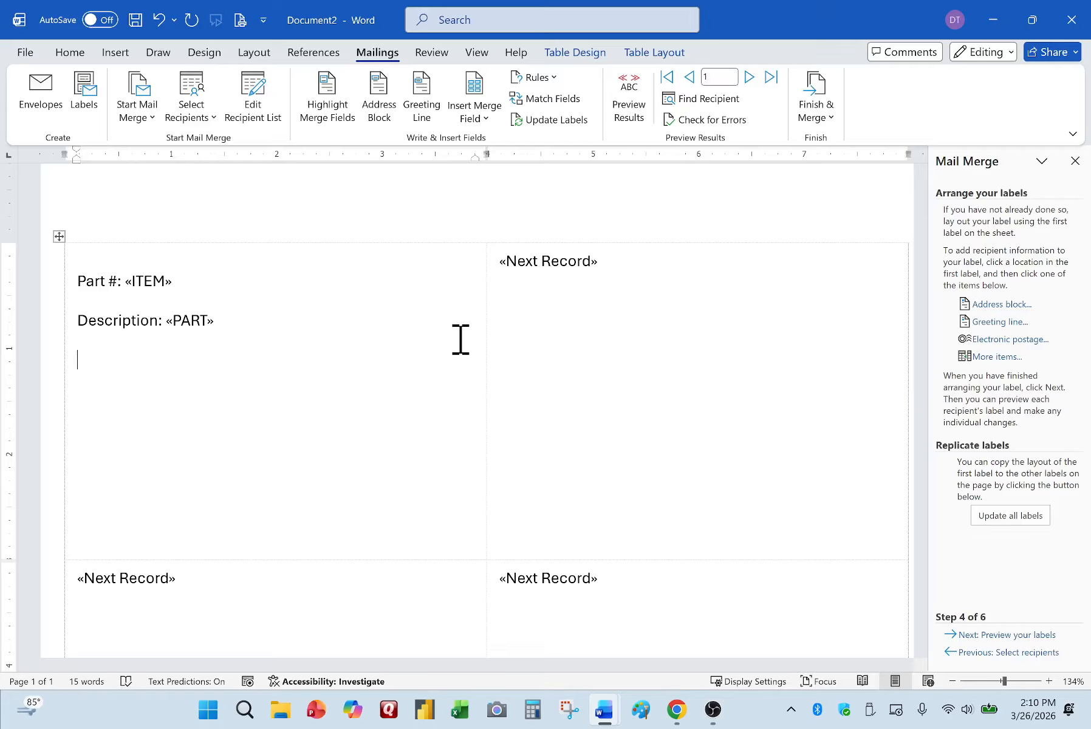
pyautogui.write('Count on file:')
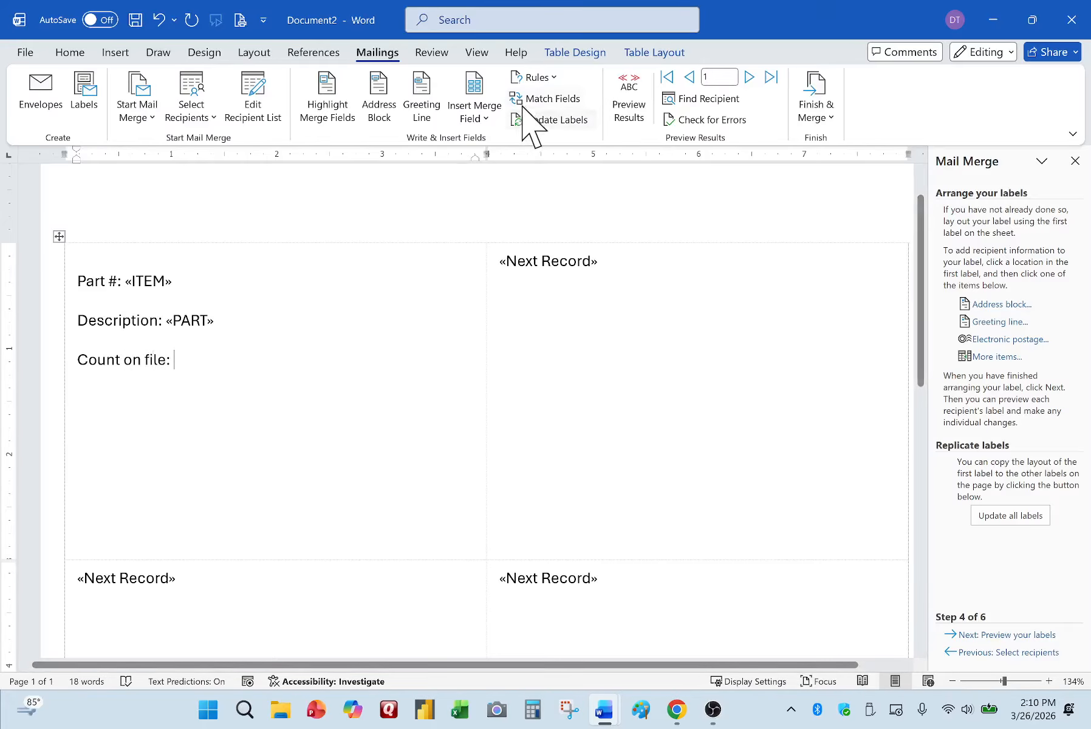
pyautogui.click(474, 113)
pyautogui.click(491, 192)
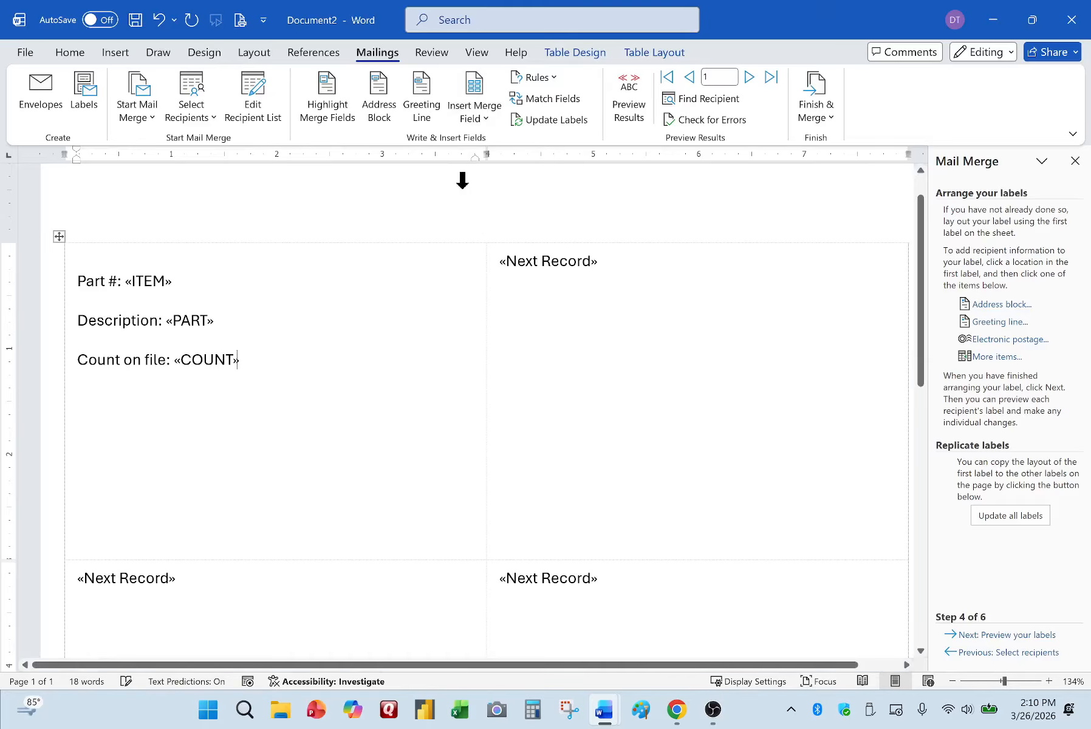
# Add the line "Actual Count on Hand:" a couple of lines below the count on file in the first label
pyautogui.press('Return')
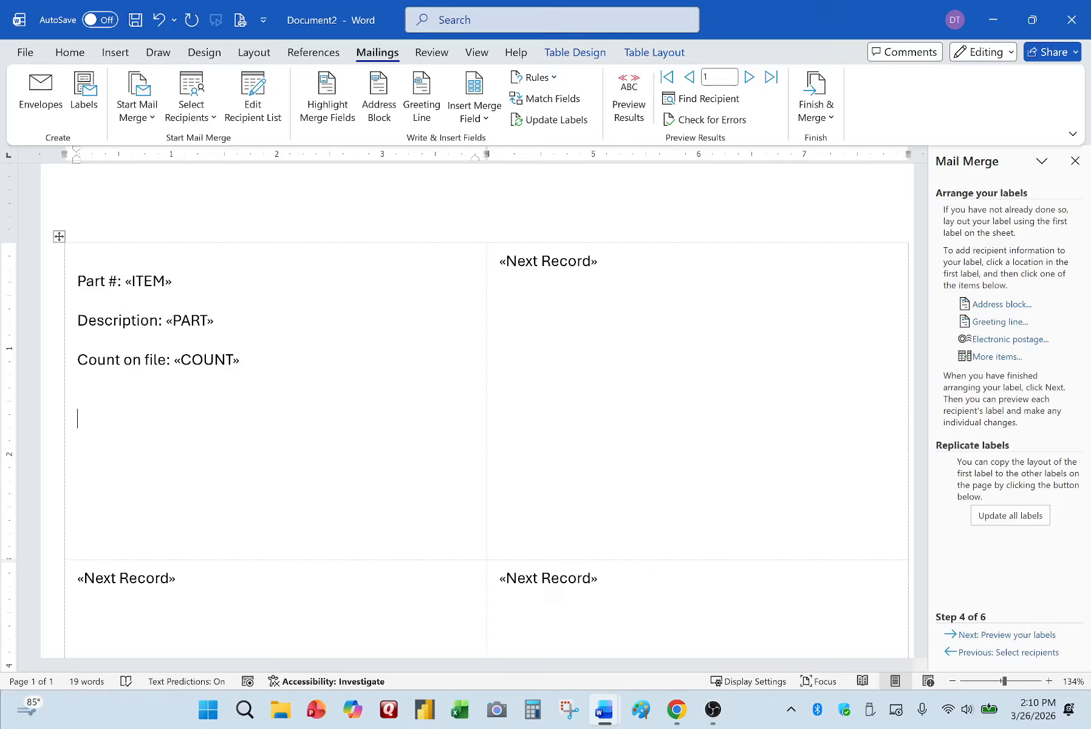
pyautogui.write('Actual Count on ')
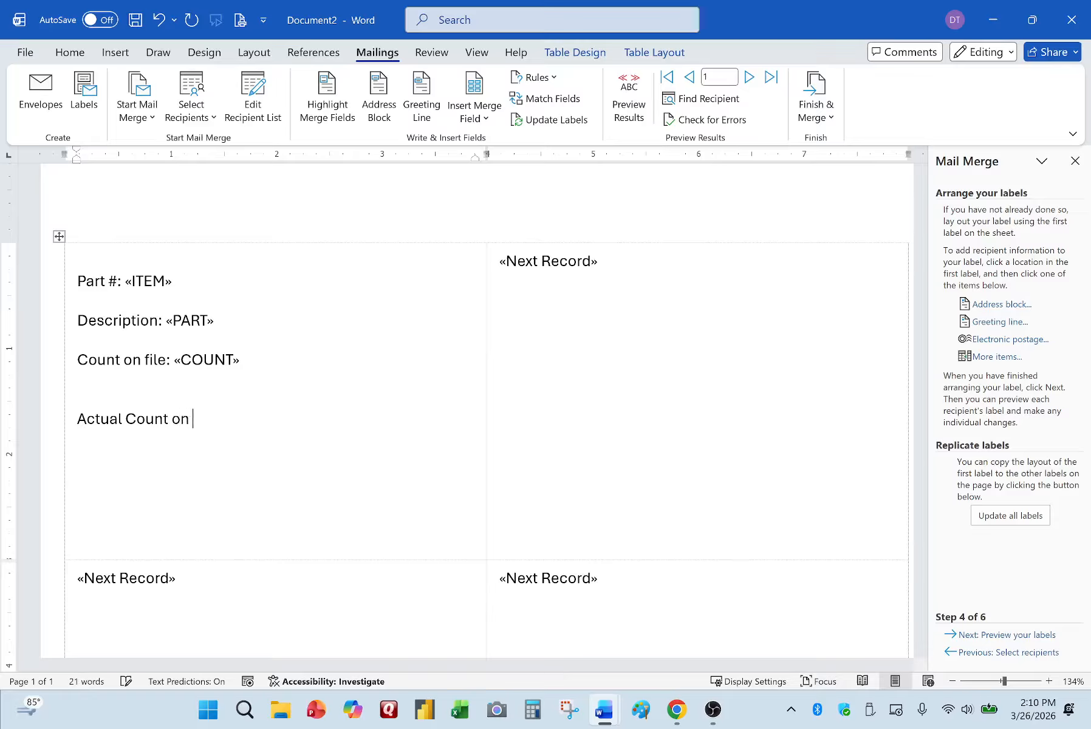
pyautogui.write('H')
pyautogui.press('BackSpace')
pyautogui.write('Hand:')
pyautogui.scroll(1, 570, 109)
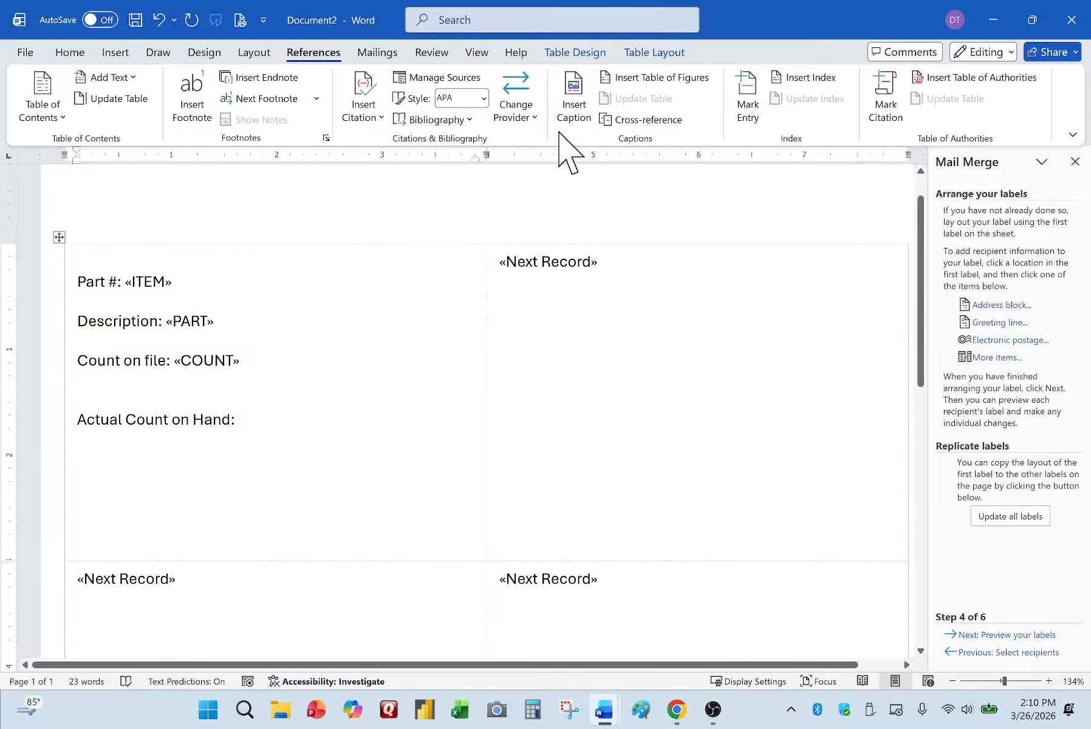
# Add a write-in blank after "Actual Count on Hand:" and a "Count By:" line with its own blank below it in the first label
pyautogui.write('__________')
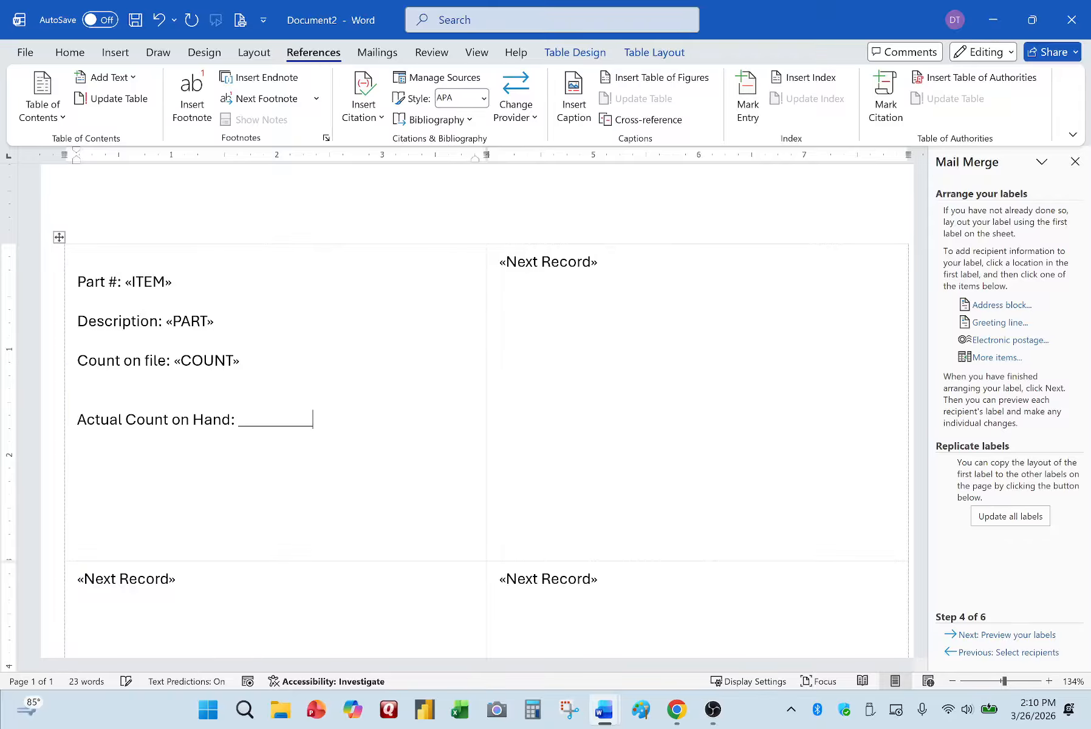
pyautogui.write('__')
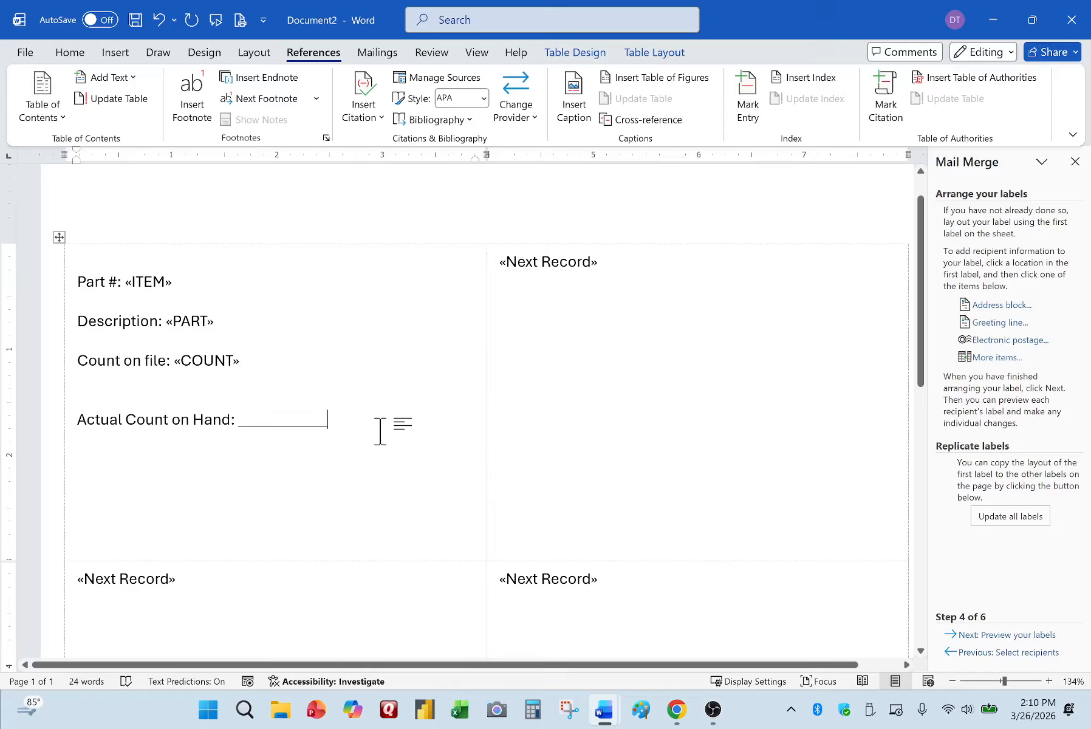
pyautogui.press('Return')
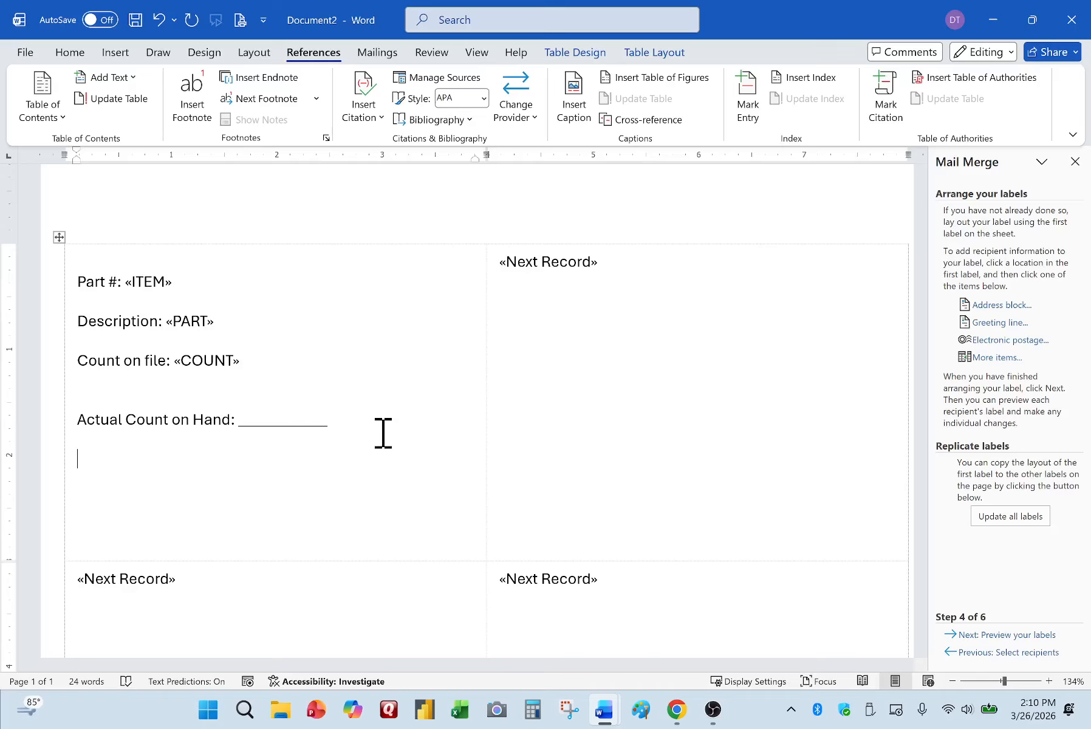
pyautogui.write('Count ')
pyautogui.write('By')
pyautogui.write(' \\')
pyautogui.press('BackSpace')
pyautogui.press('BackSpace')
pyautogui.write(':')
pyautogui.write('_________________')
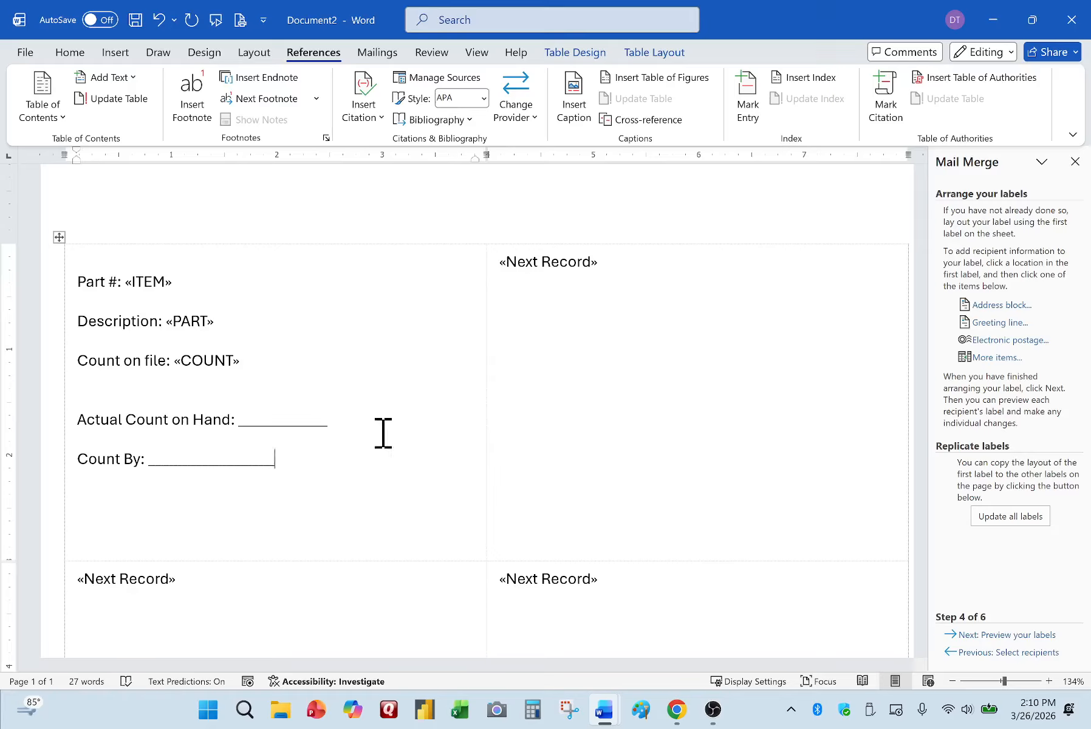
pyautogui.write('__')
# Add a "Date:" line with a write-in blank below "Count By:" and replicate the first label's layout to all labels
pyautogui.press('Return')
pyautogui.write('Date:')
pyautogui.keyDown('ctrl'); pyautogui.scroll(-3, 383, 433); pyautogui.keyUp('ctrl')
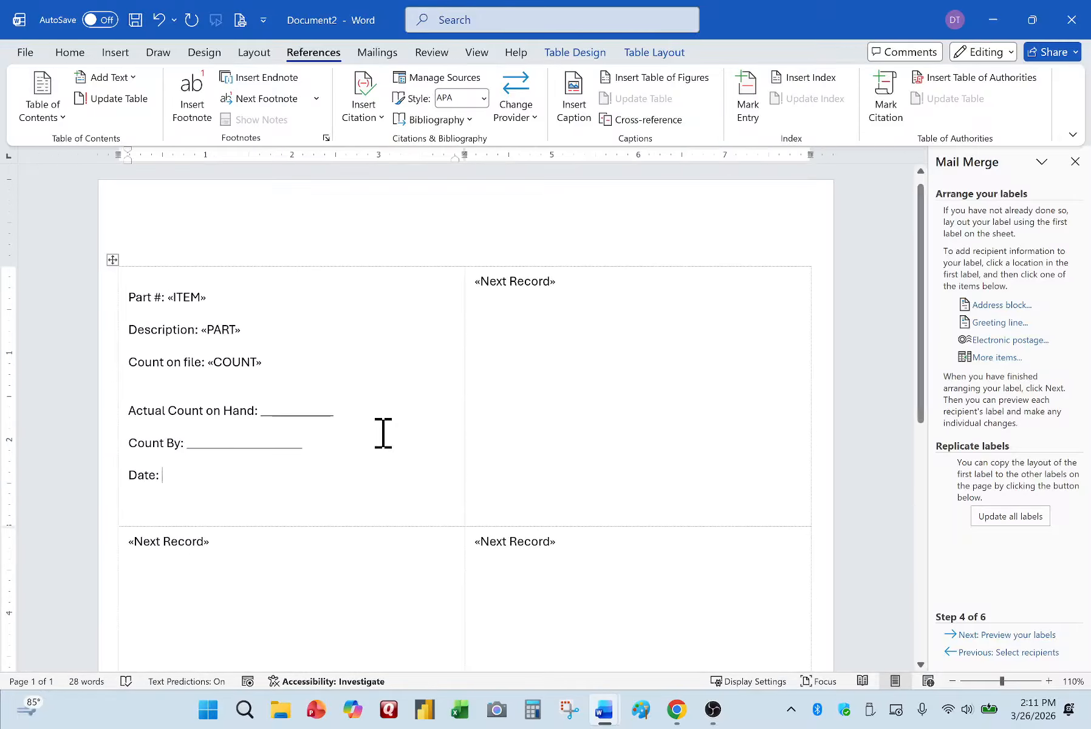
pyautogui.write(':')
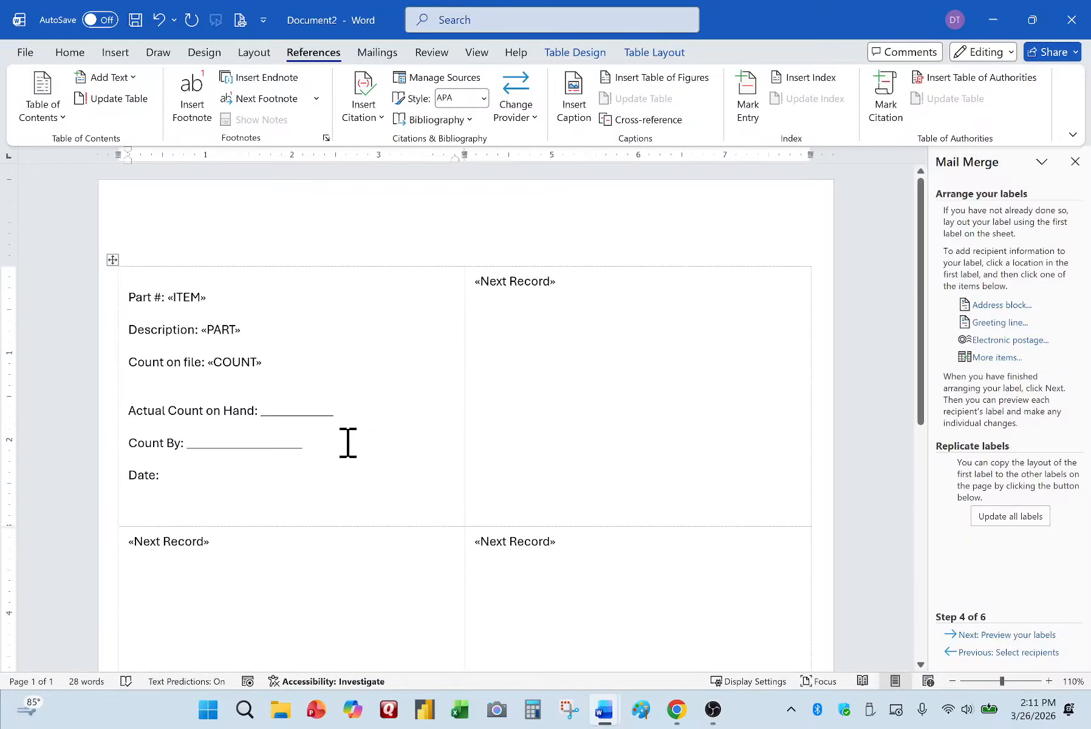
pyautogui.write(' _____')
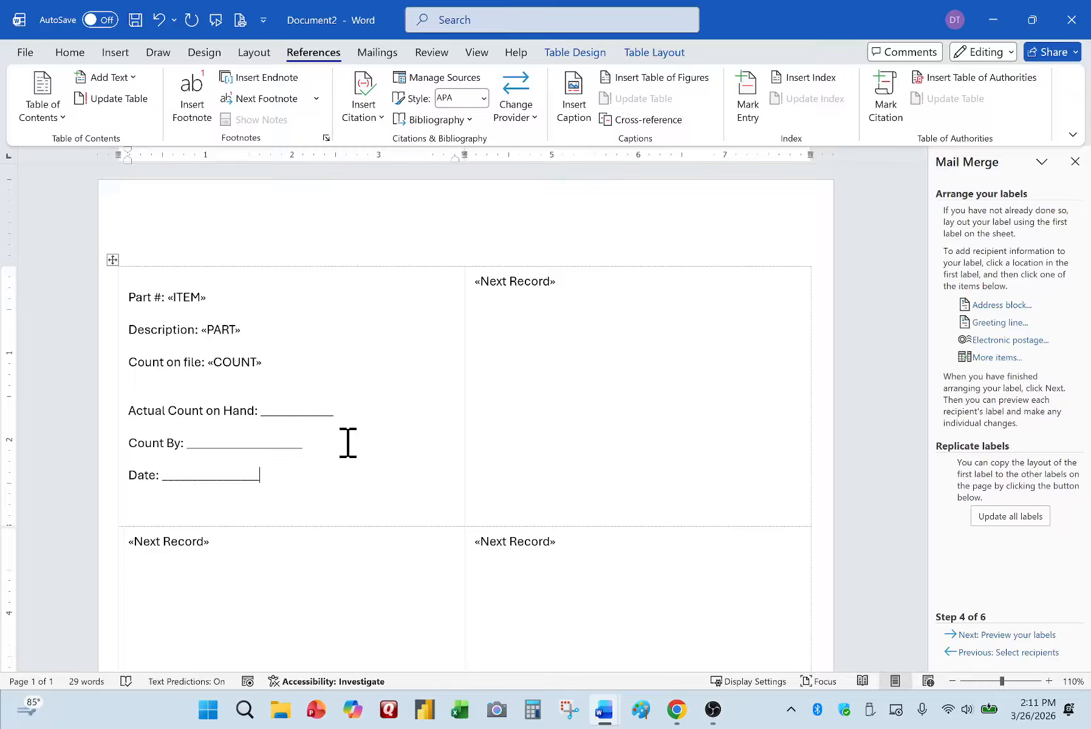
pyautogui.write('__________')
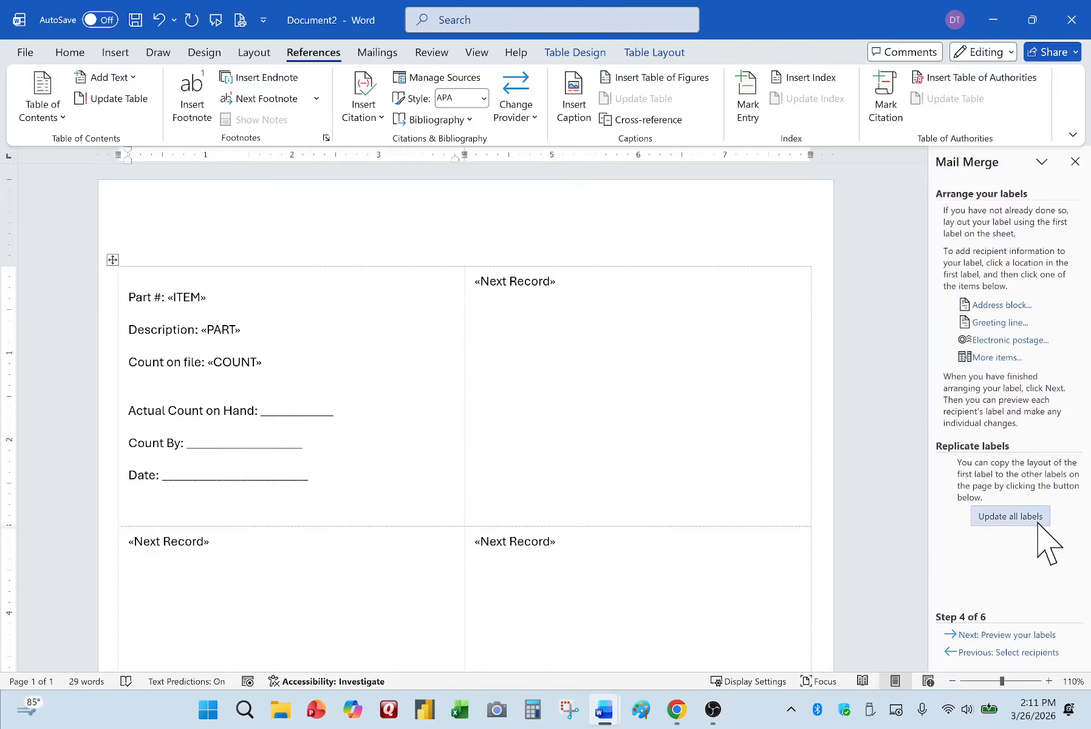
pyautogui.click(382, 52)
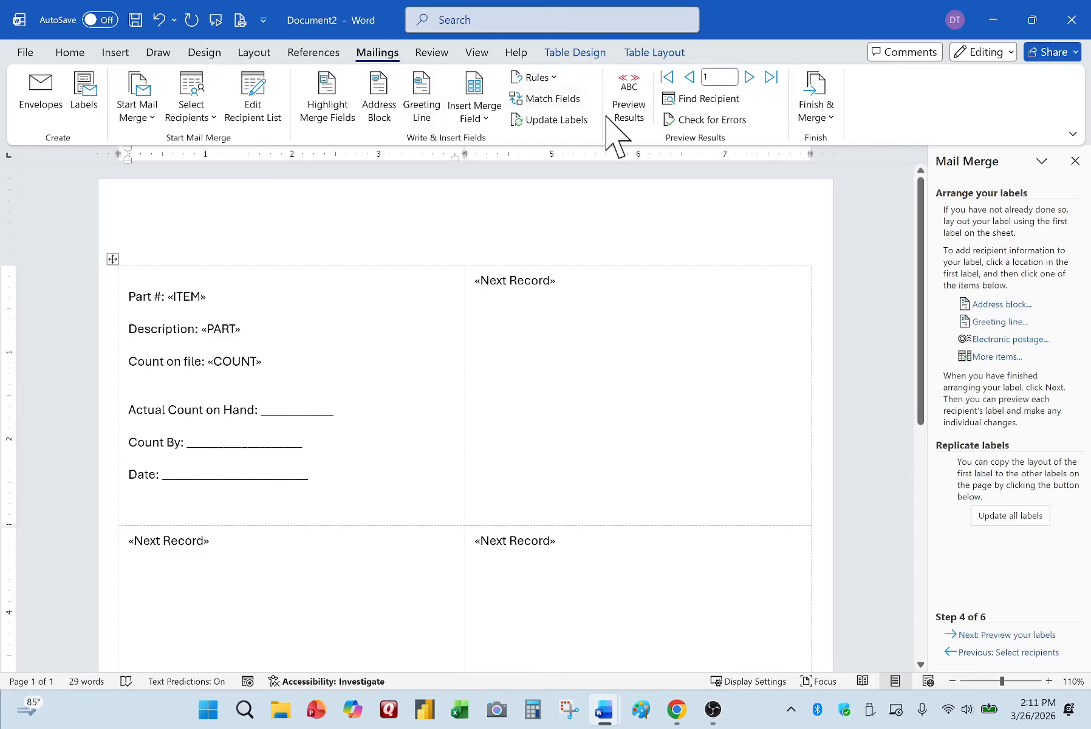
pyautogui.click(553, 122)
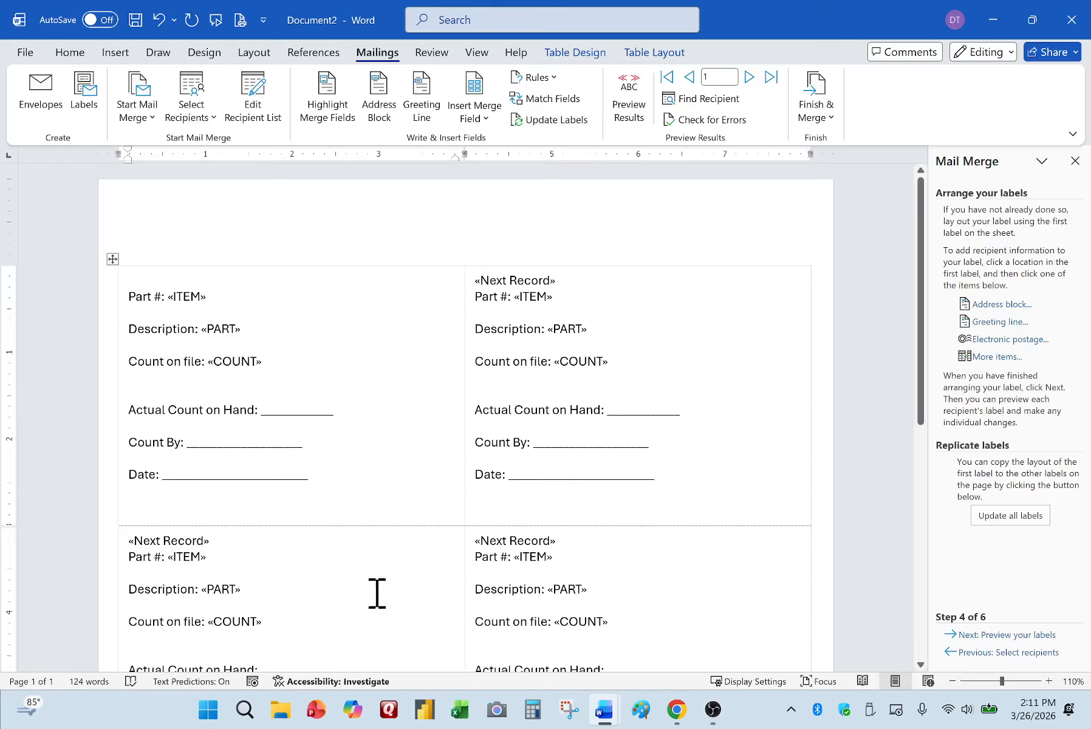
# Make the "Part #:" caption bold in the first label
pyautogui.moveTo(168, 294); pyautogui.dragTo(130, 295)
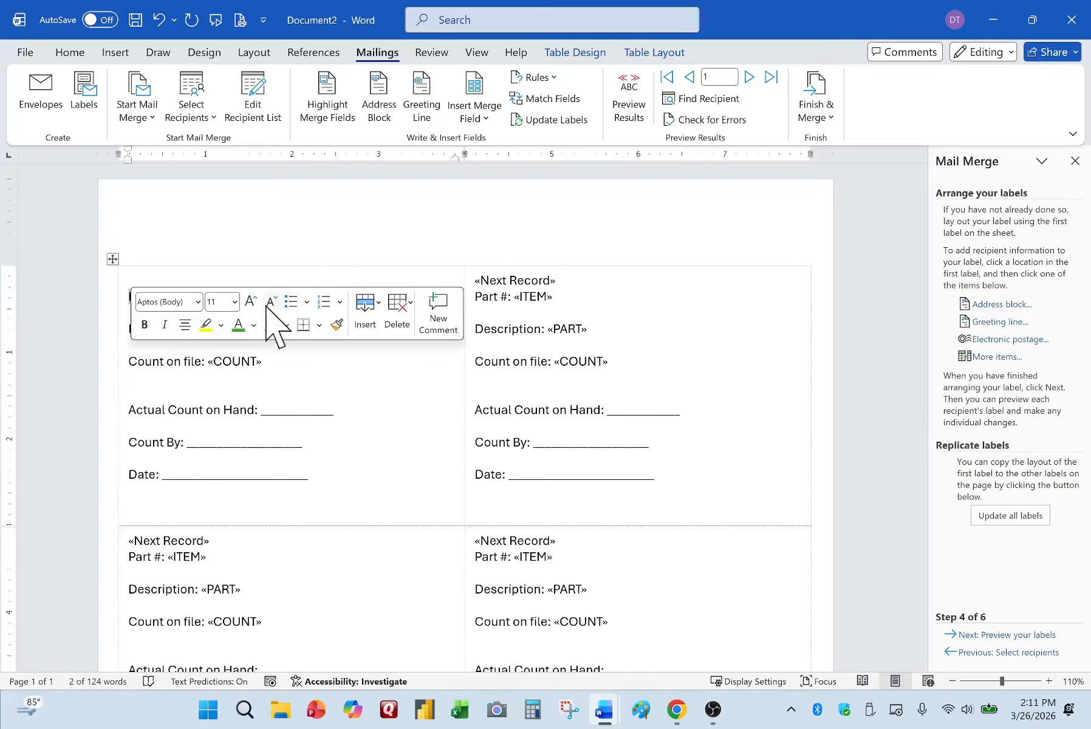
pyautogui.click(145, 324)
pyautogui.click(325, 379)
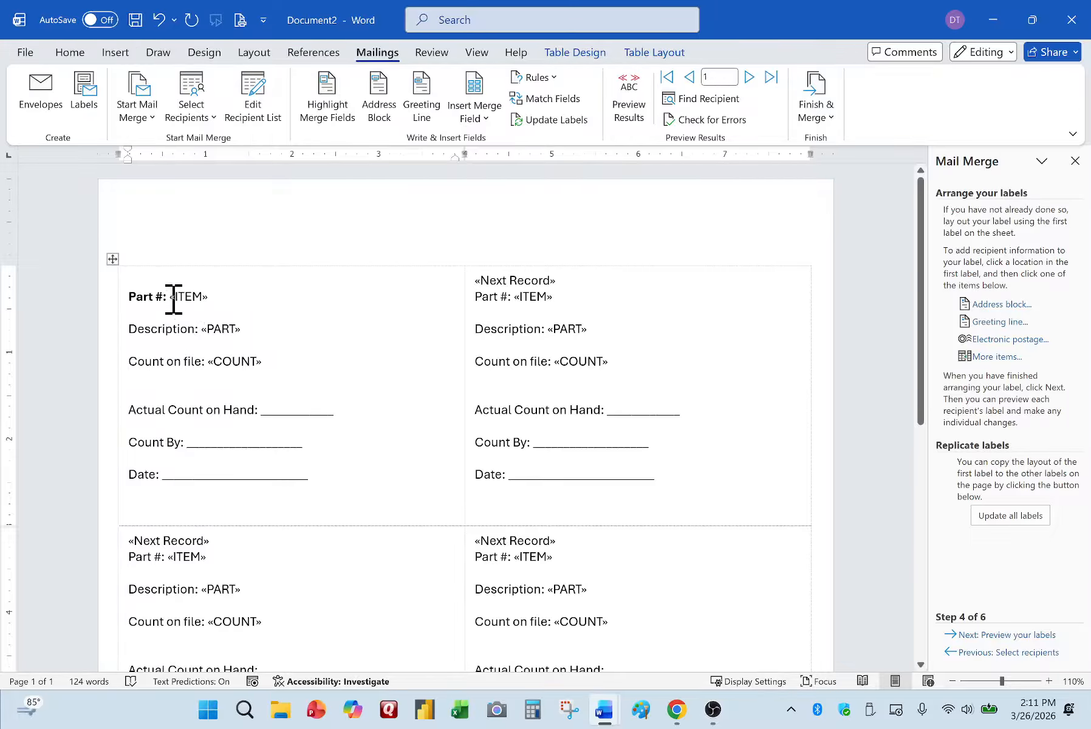
# Copy the bold formatting of "Part #:" to the Description, Count on file, Actual Count on Hand, Count By and Date captions in the first label
pyautogui.moveTo(170, 297); pyautogui.dragTo(131, 295)
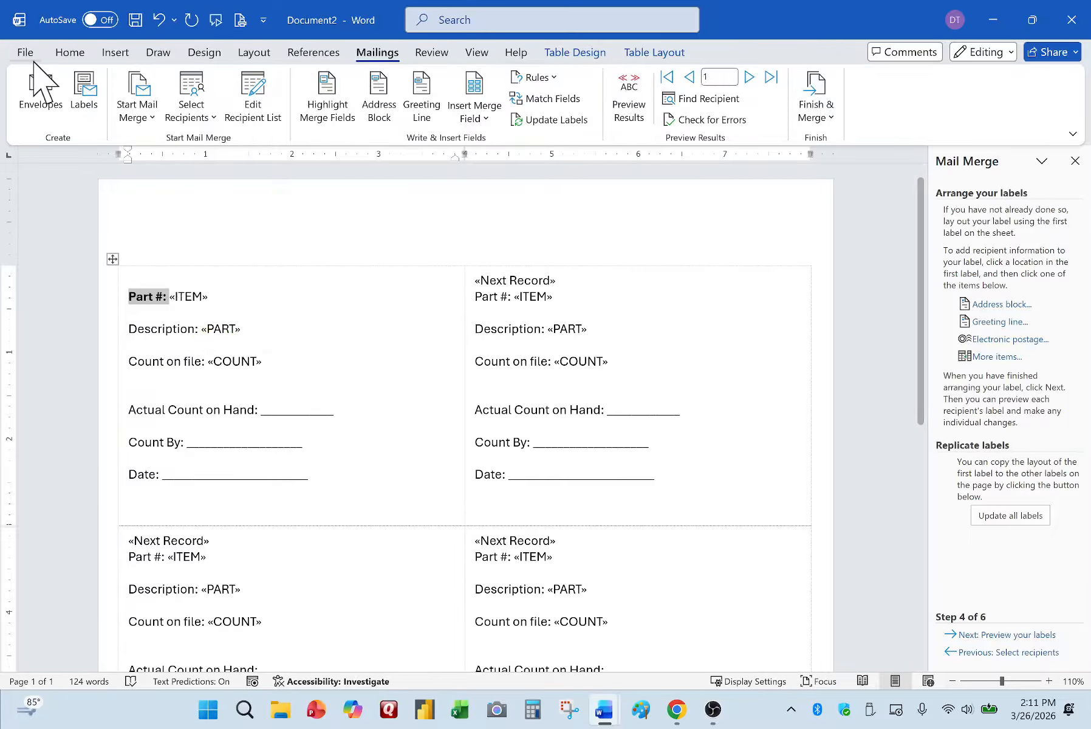
pyautogui.click(69, 54)
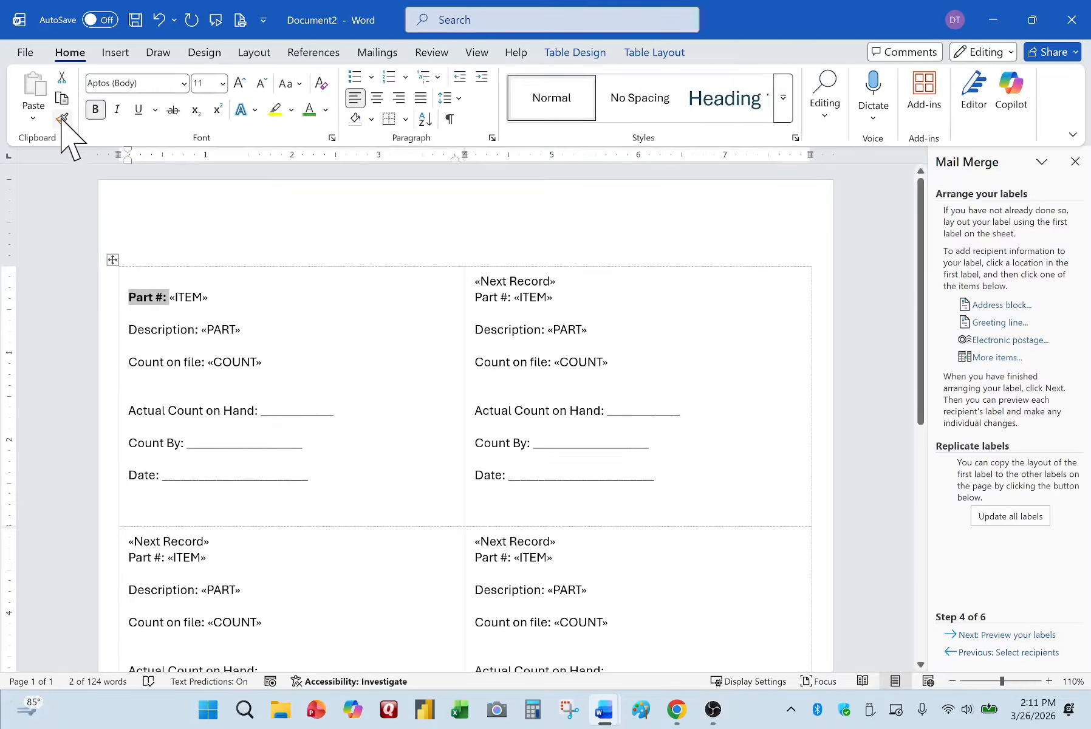
pyautogui.click(62, 119)
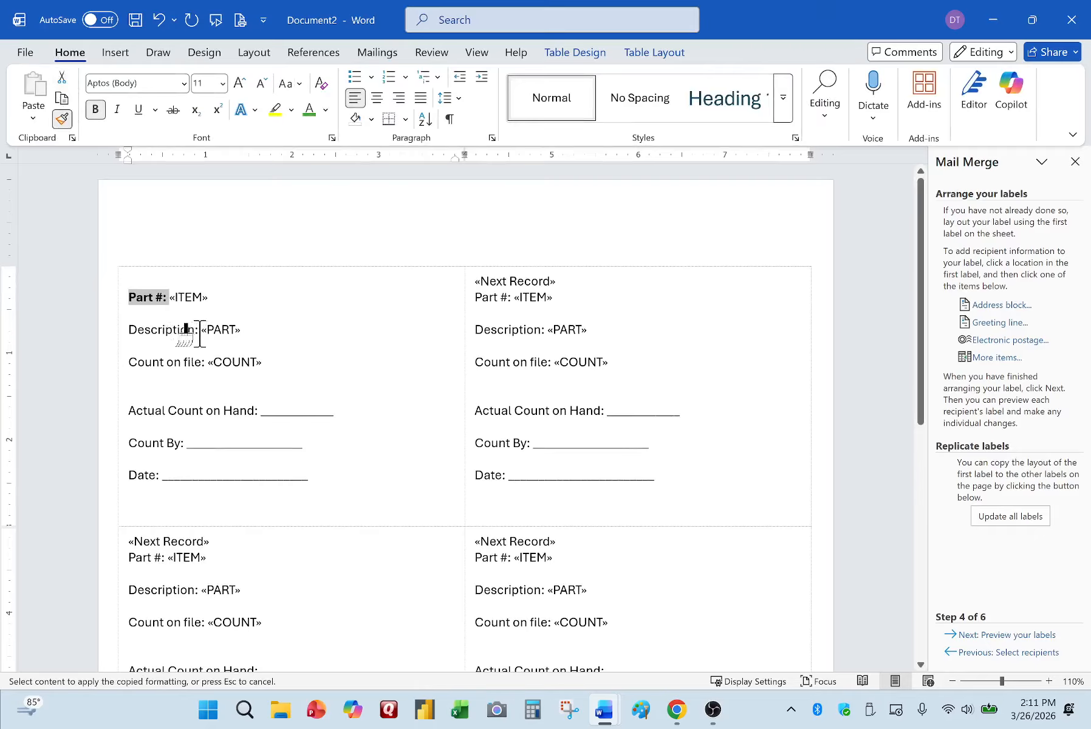
pyautogui.moveTo(203, 330); pyautogui.dragTo(113, 316)
pyautogui.moveTo(210, 362); pyautogui.dragTo(128, 359)
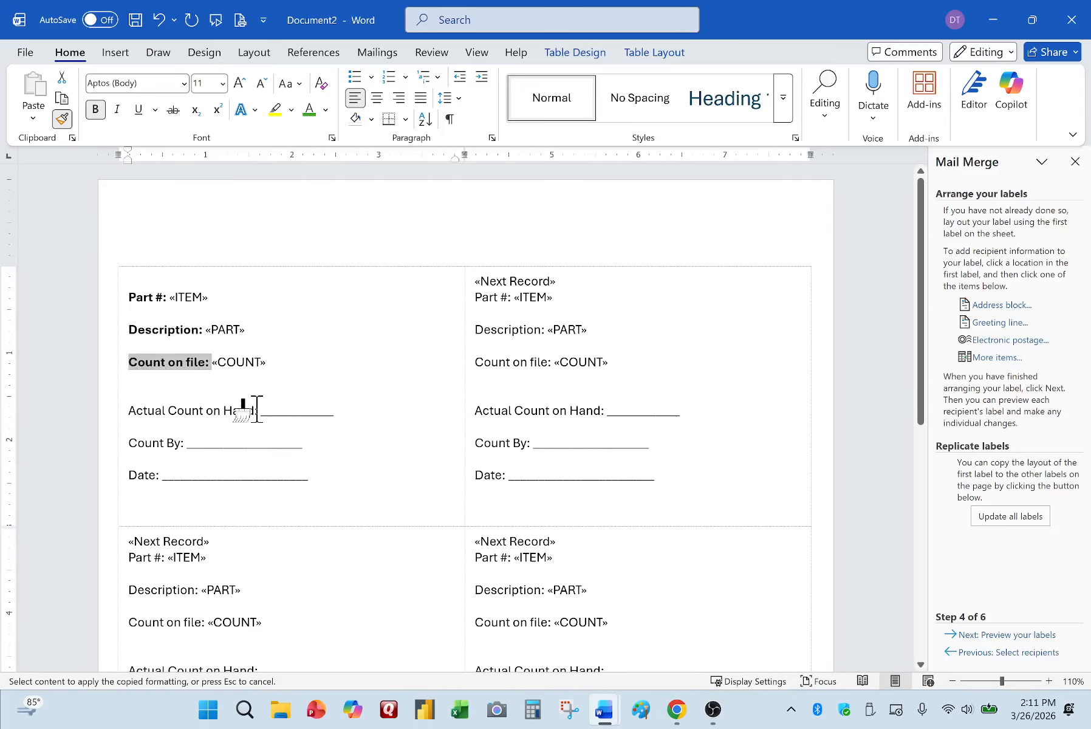
pyautogui.moveTo(265, 411); pyautogui.dragTo(127, 410)
pyautogui.moveTo(186, 444); pyautogui.dragTo(99, 442)
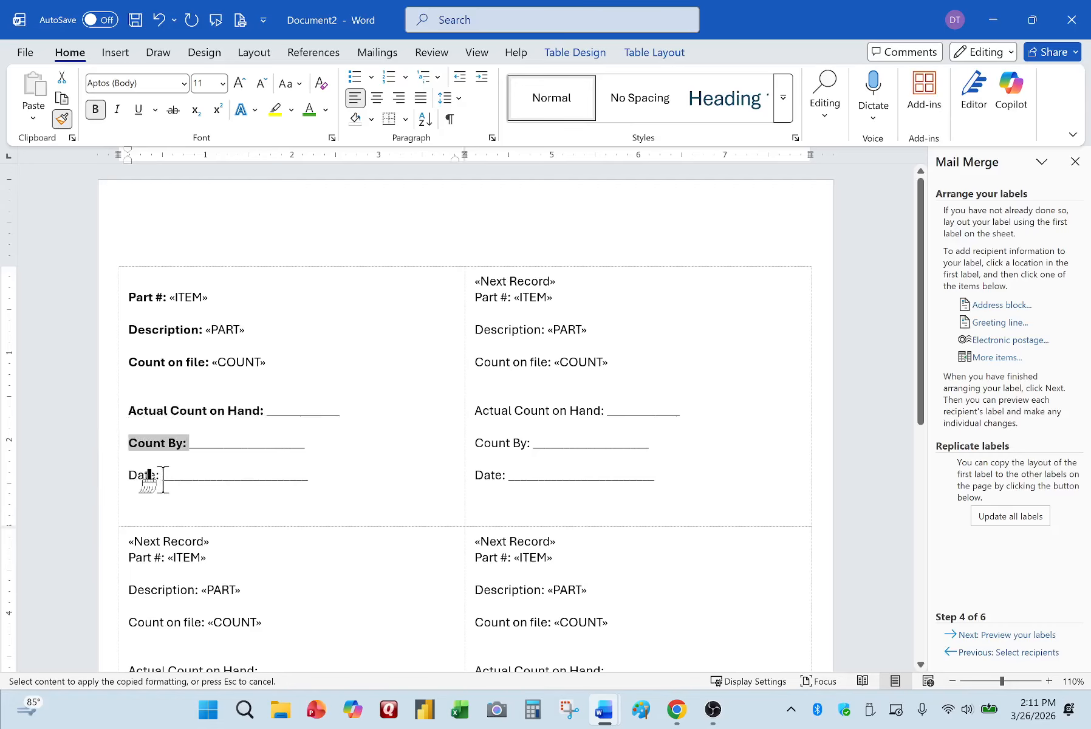
pyautogui.moveTo(159, 476)
pyautogui.mouseDown()
pyautogui.moveTo(119, 477)
pyautogui.moveTo(134, 479)
pyautogui.mouseUp()
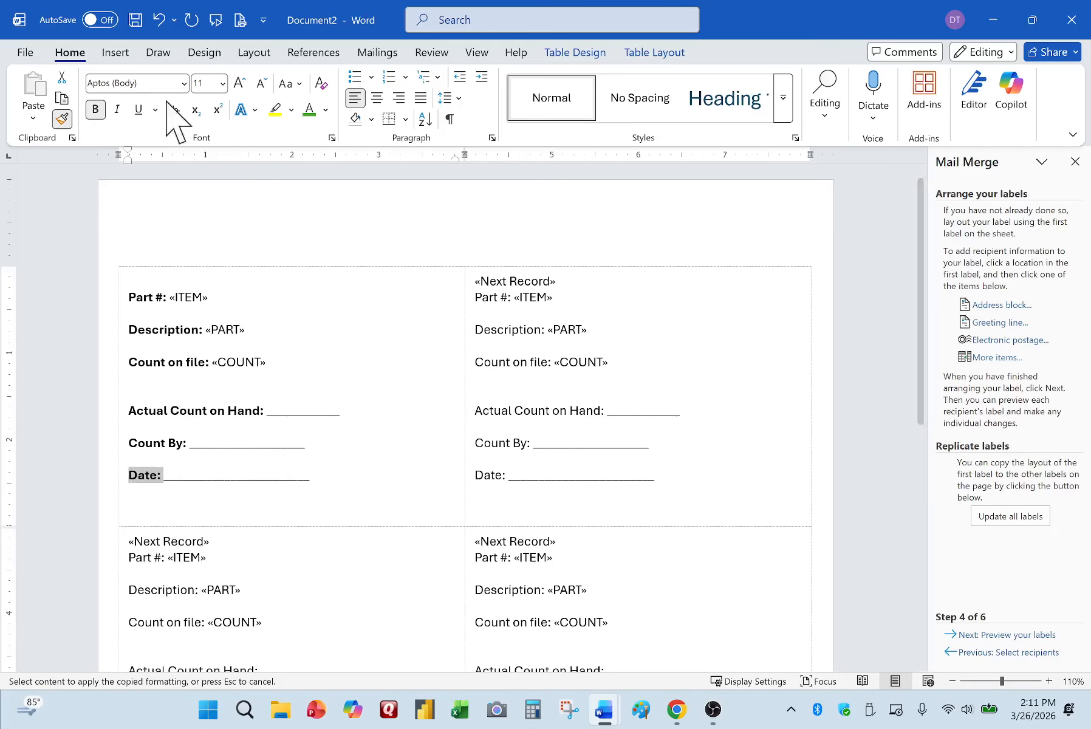
pyautogui.click(95, 109)
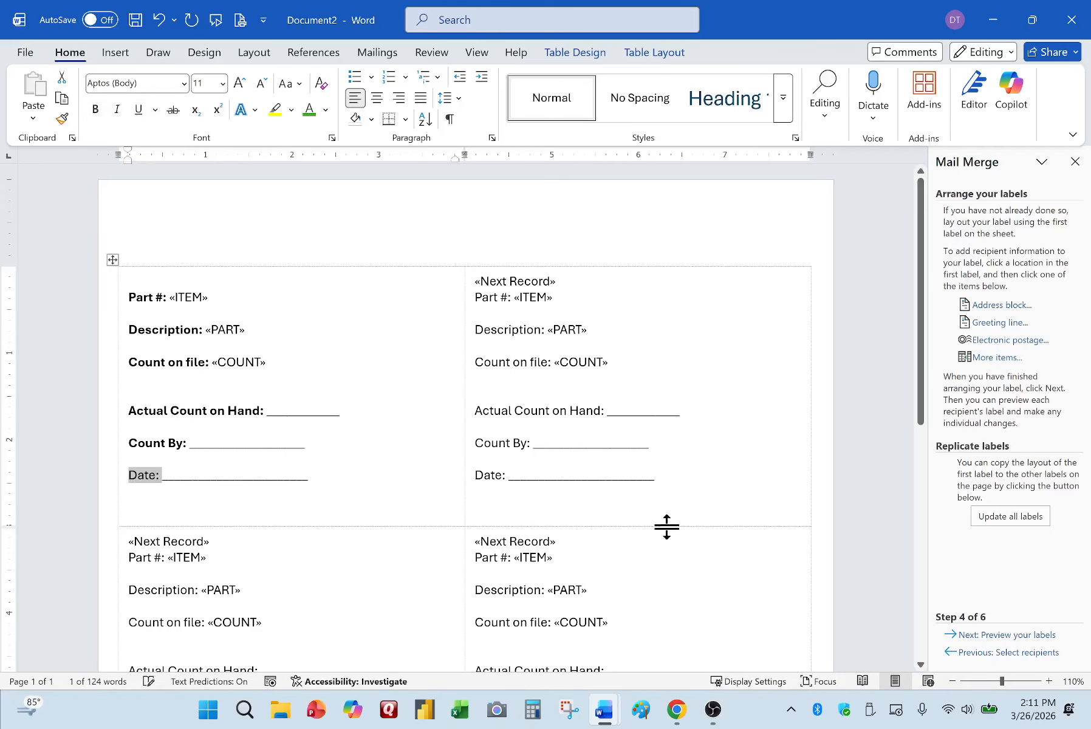
pyautogui.click(677, 328)
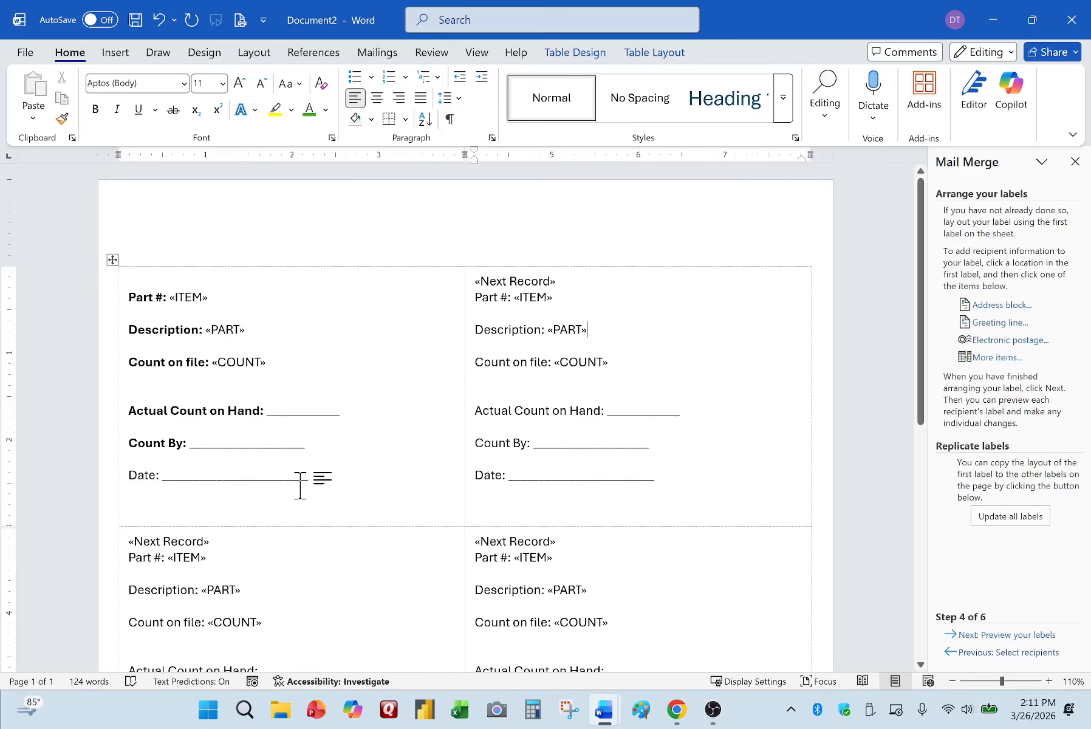
pyautogui.doubleClick(144, 475)
pyautogui.click(155, 444)
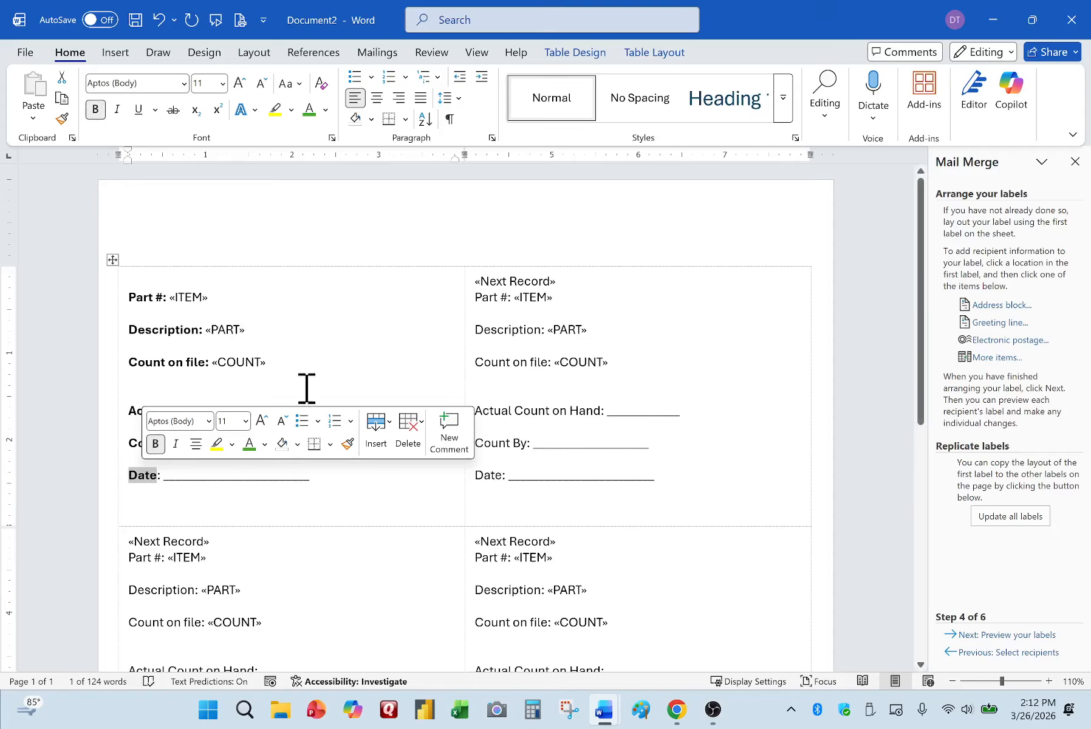
# Update all labels with the first label's bold captions and preview the merged labels
pyautogui.click(388, 54)
pyautogui.click(555, 120)
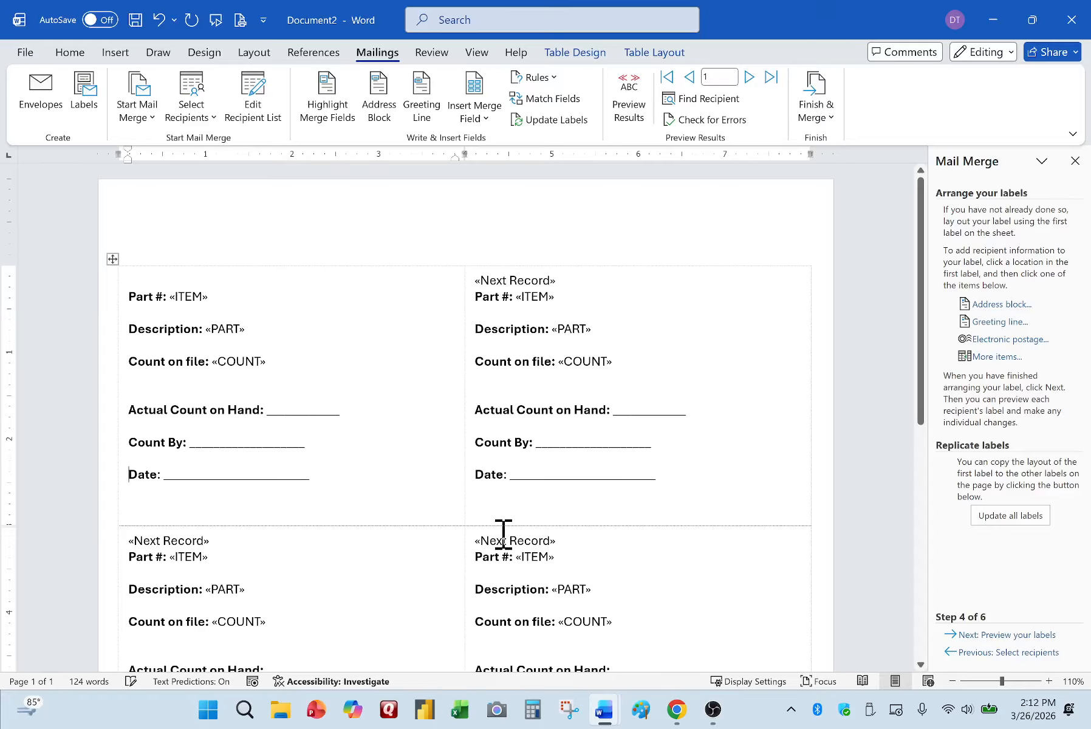
pyautogui.click(982, 634)
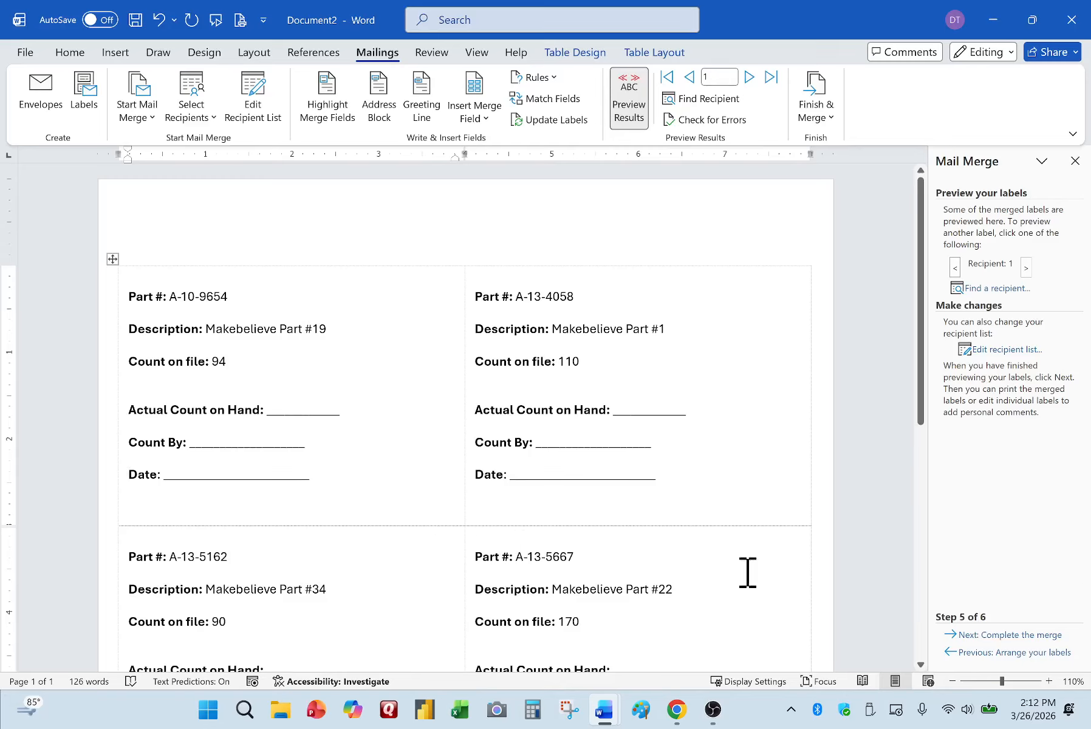
# Complete the merge by generating individual labels for all records in a new document, and look through the merged pages
pyautogui.click(1014, 637)
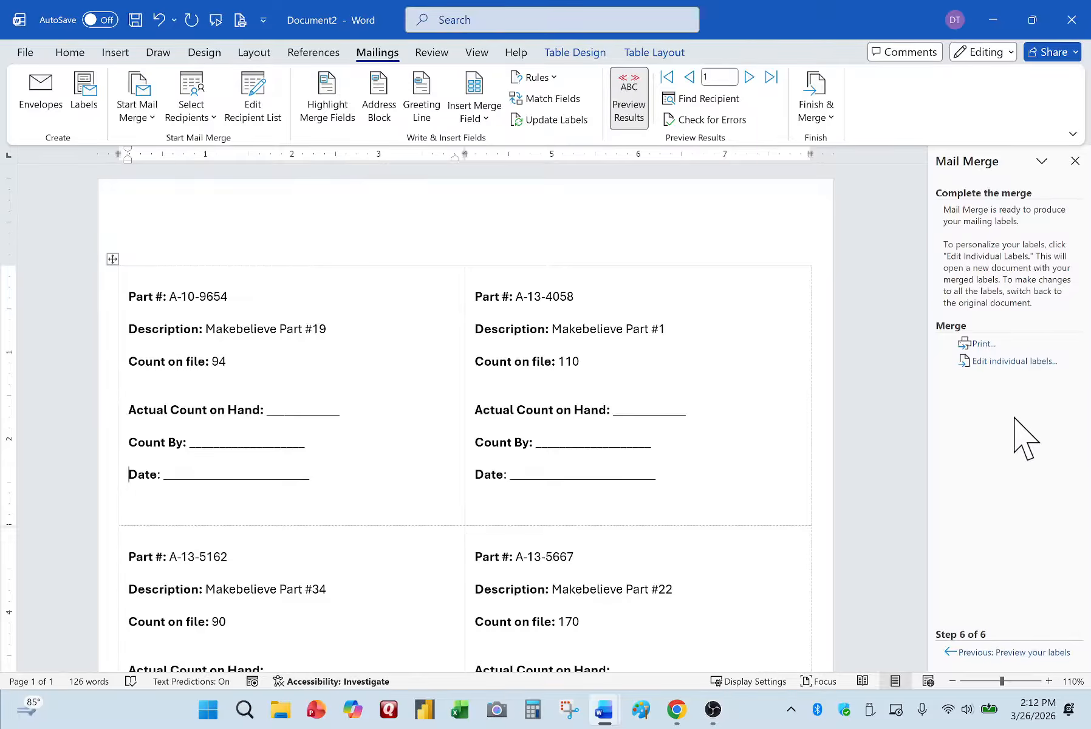
pyautogui.click(1018, 361)
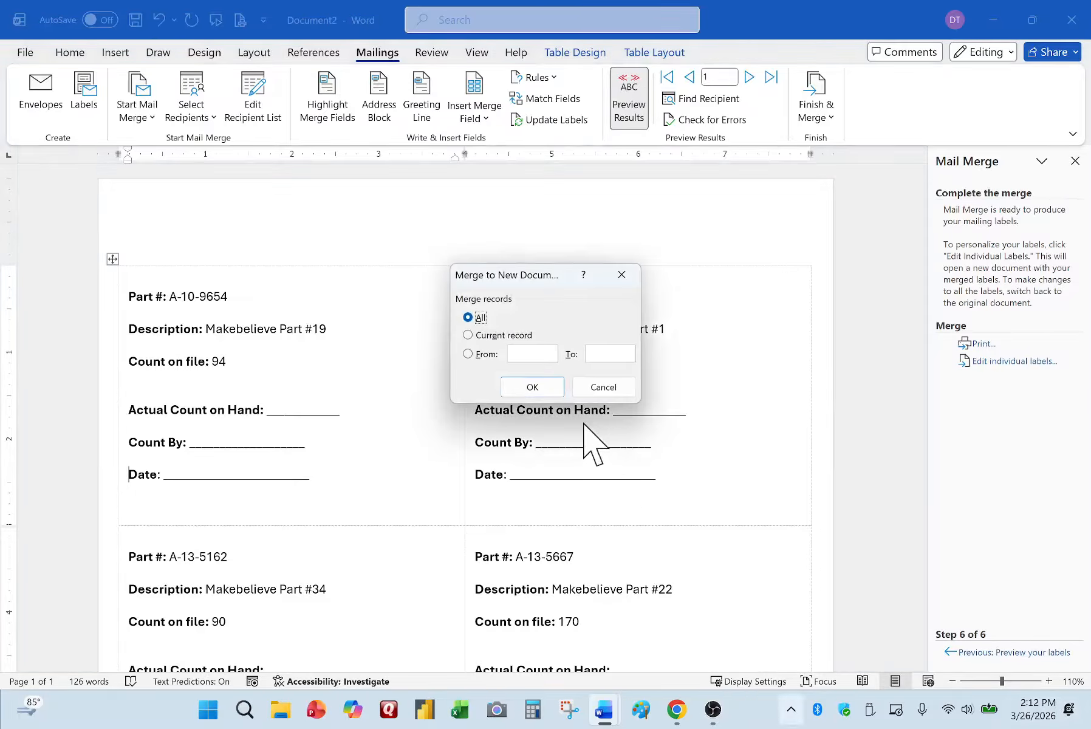
pyautogui.click(542, 390)
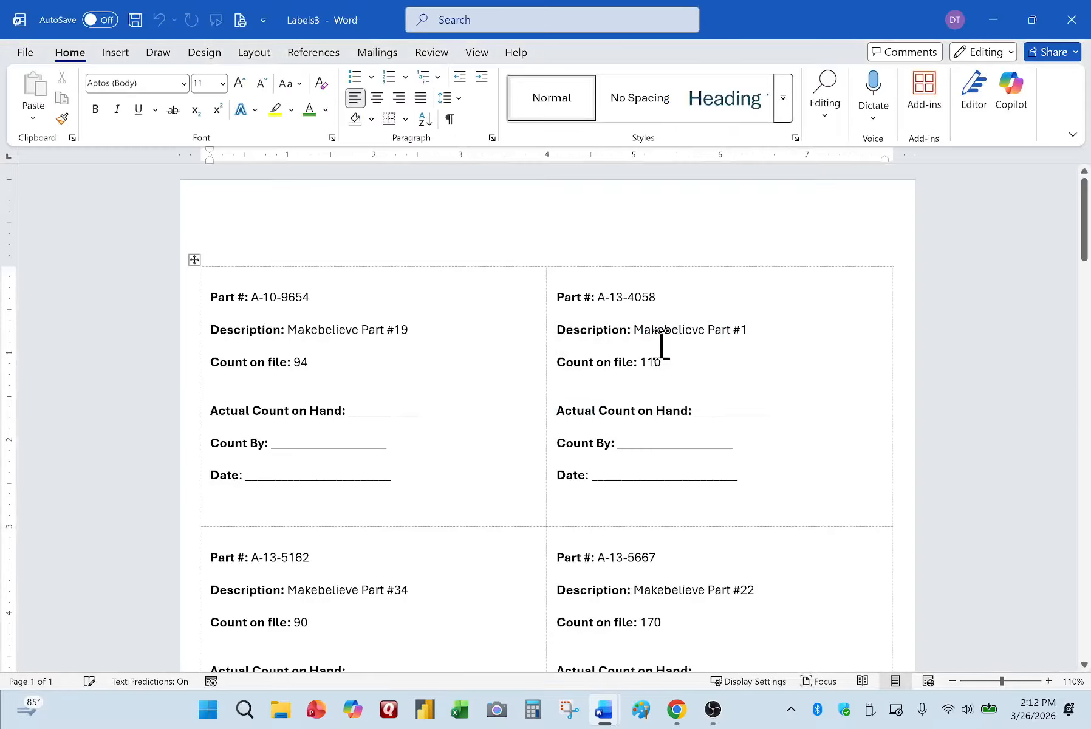
pyautogui.scroll(-15, 661, 345)
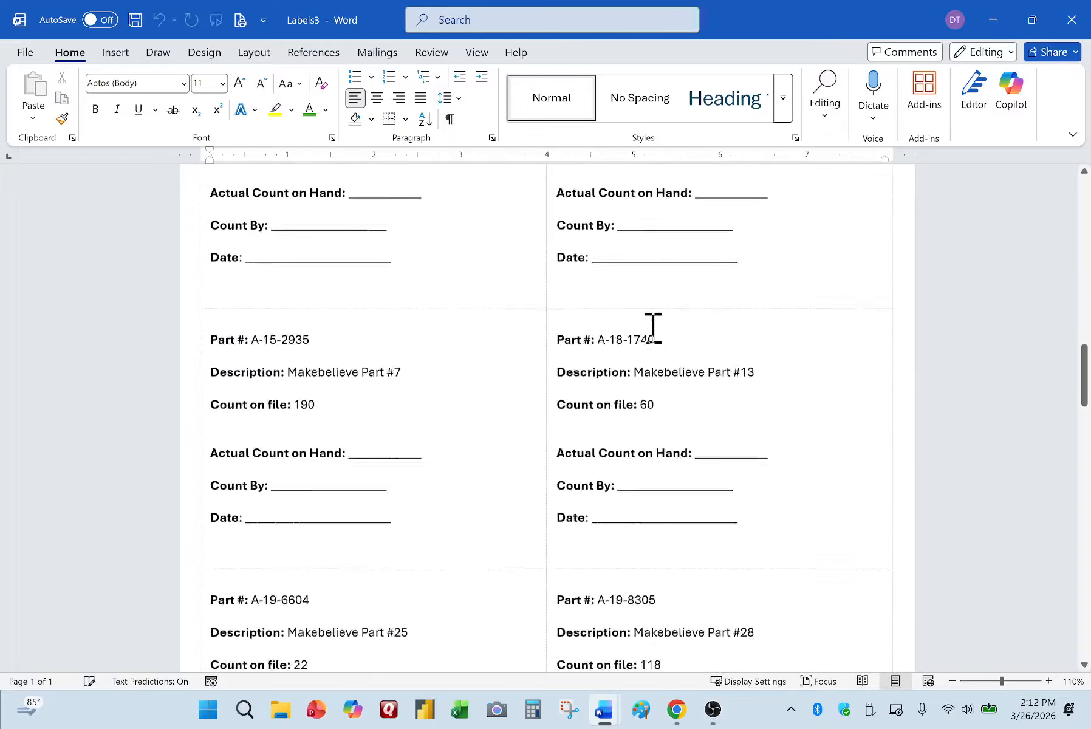
pyautogui.scroll(-20, 652, 328)
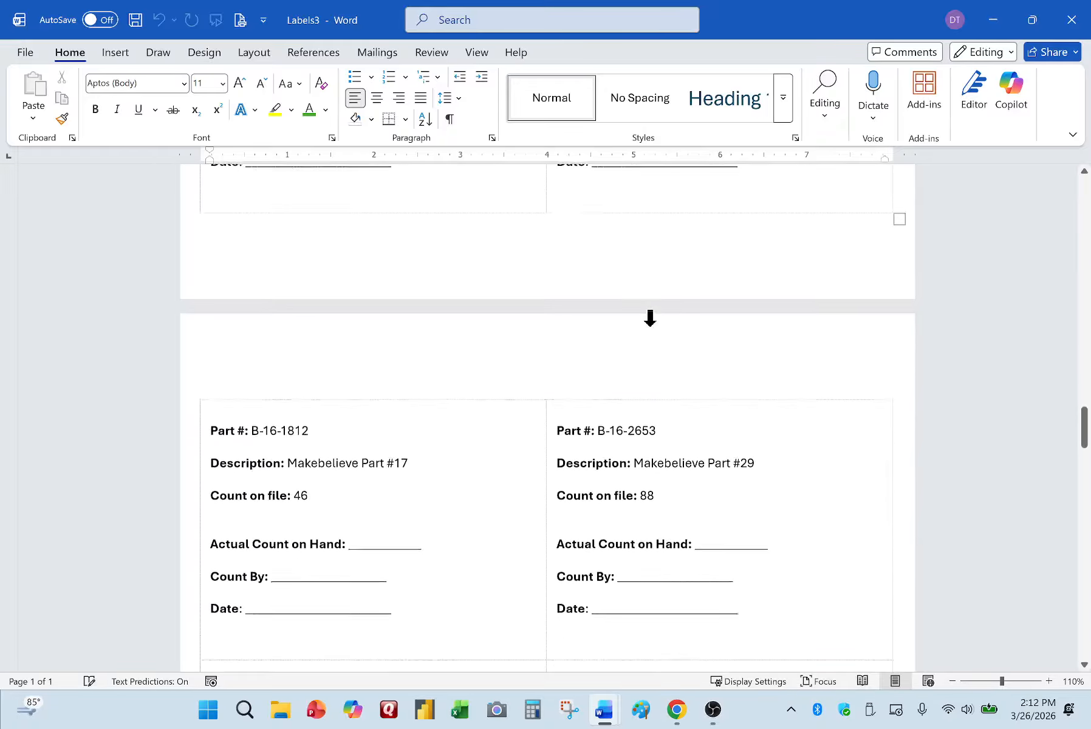
pyautogui.scroll(-20, 650, 318)
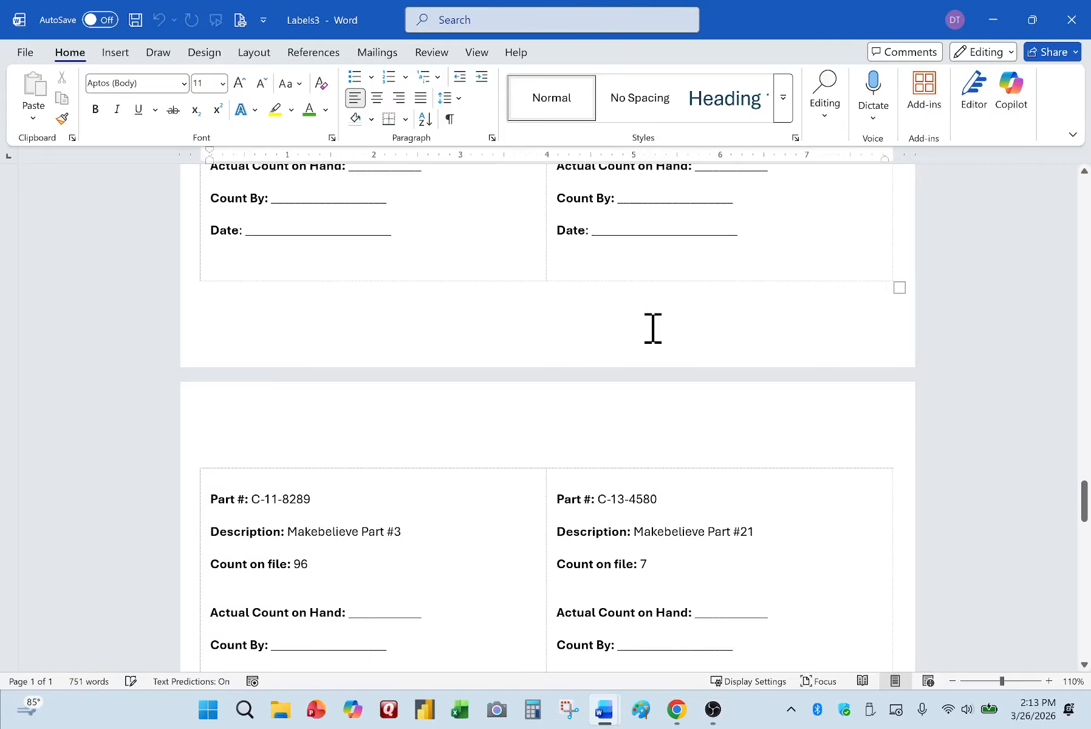
pyautogui.scroll(20, 651, 327)
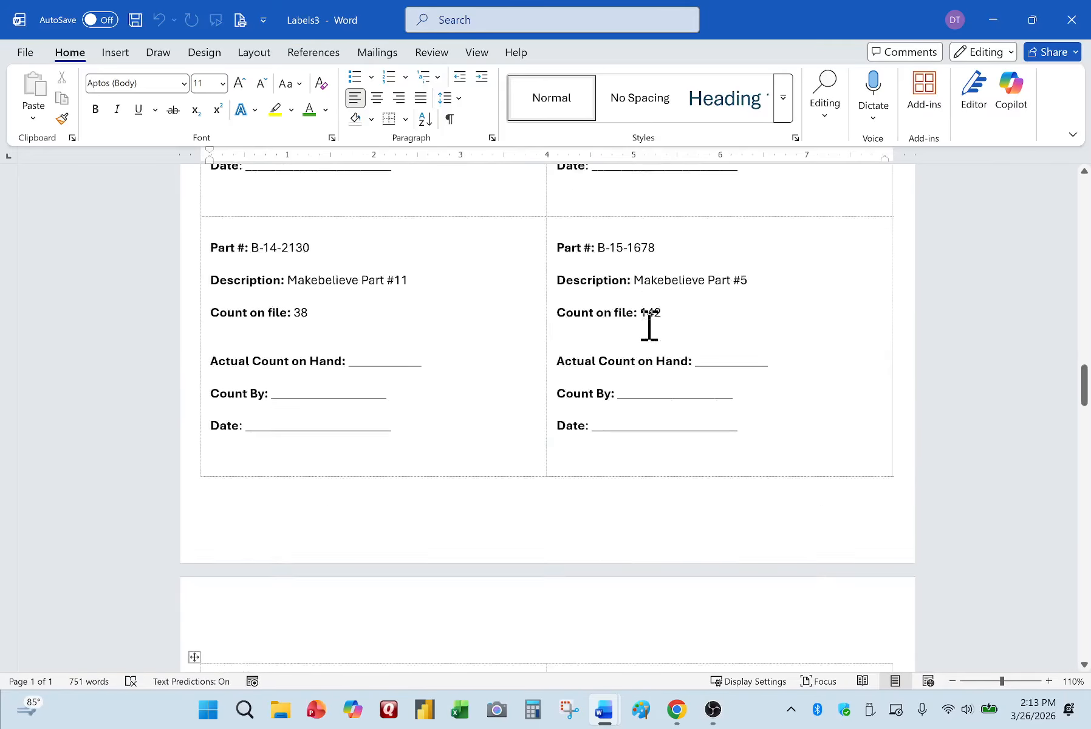
pyautogui.scroll(8, 649, 326)
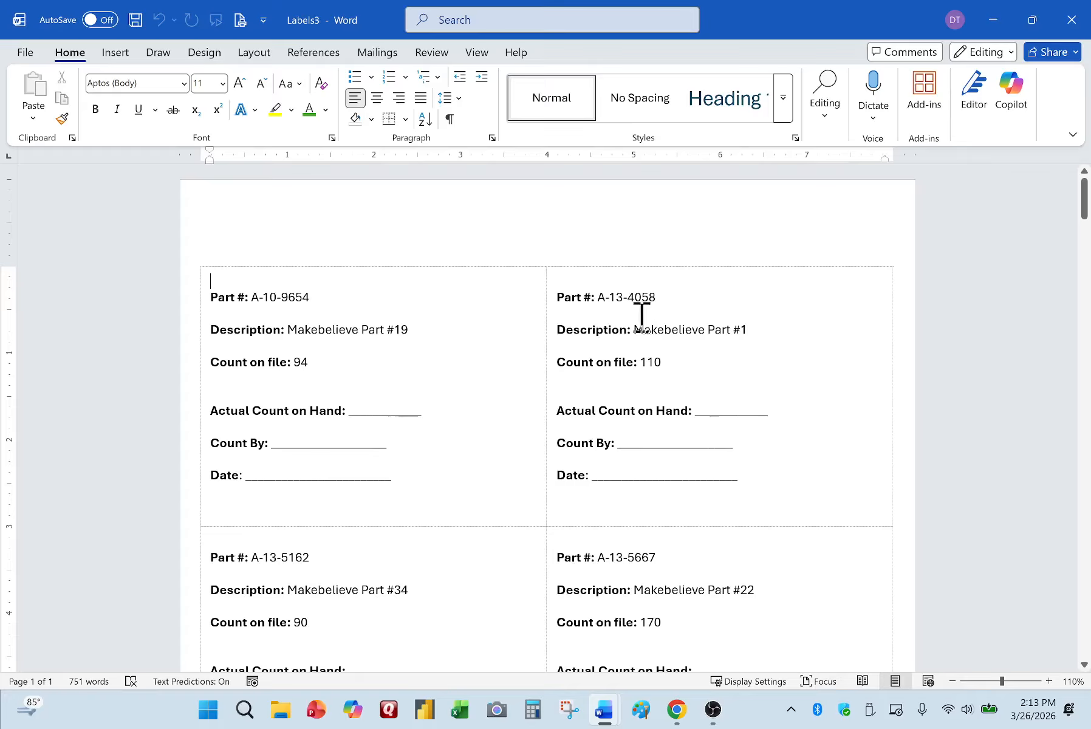